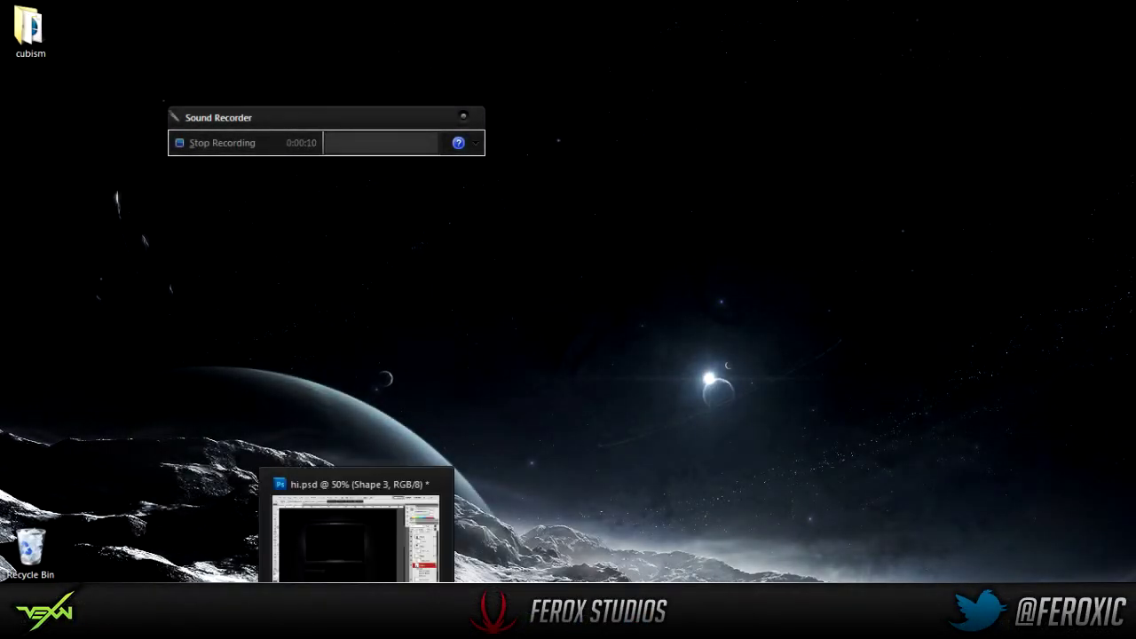
Bring hi.psd to the front and zoom in closely on the flare line under the header text
click(434, 533)
scroll(455, 382, up, 2)
right_click(398, 337)
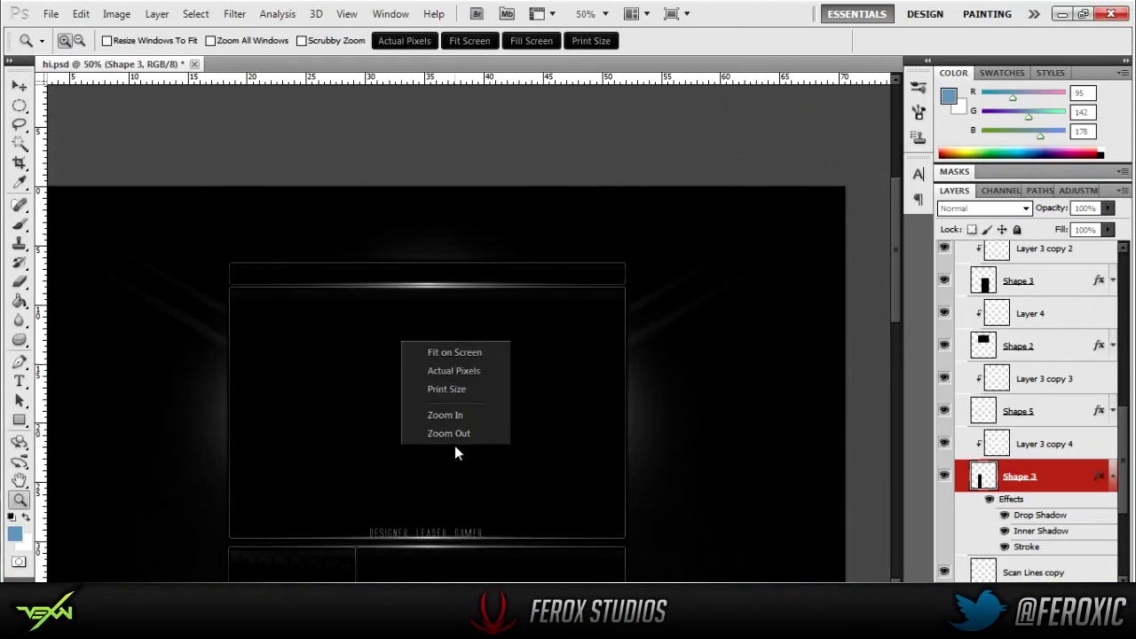
click(456, 435)
click(456, 411)
scroll(435, 412, down, 2)
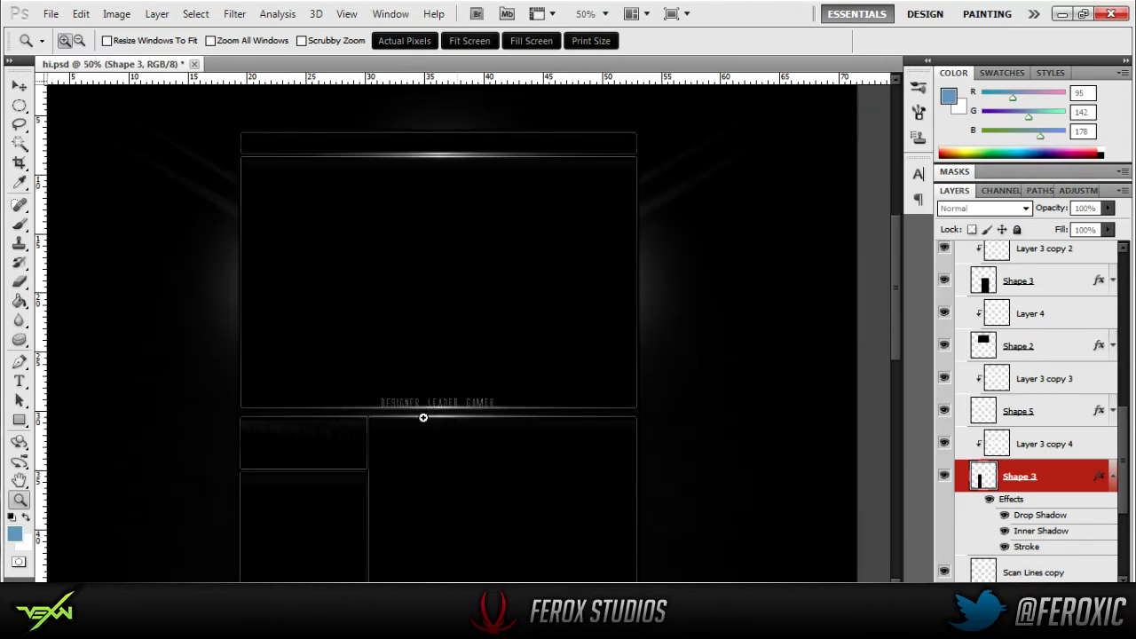
click(423, 417)
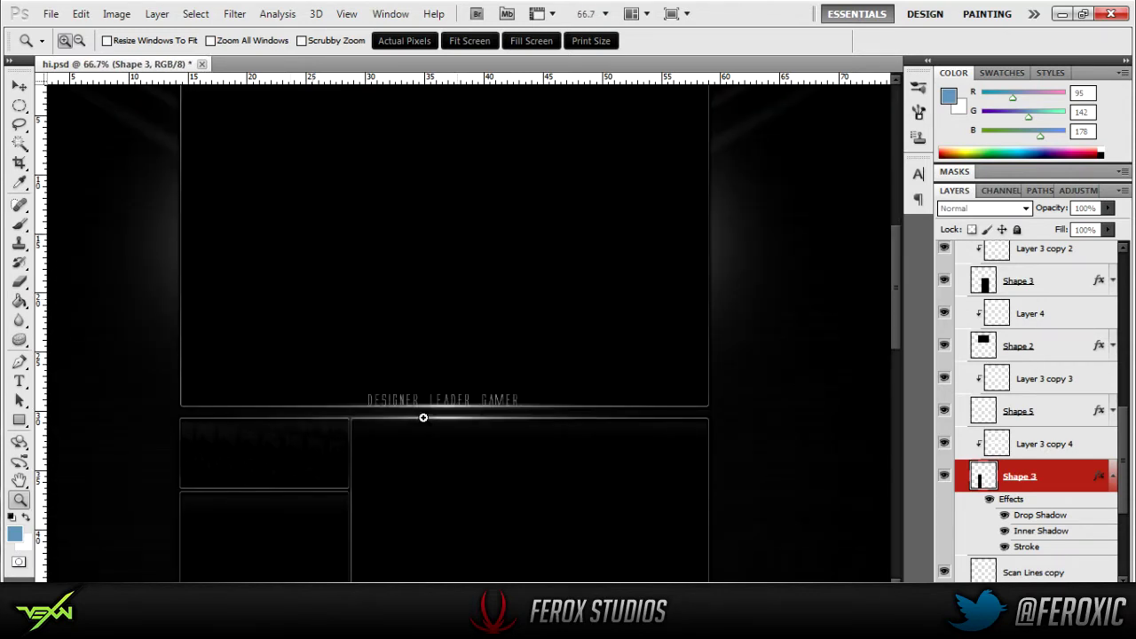
click(423, 417)
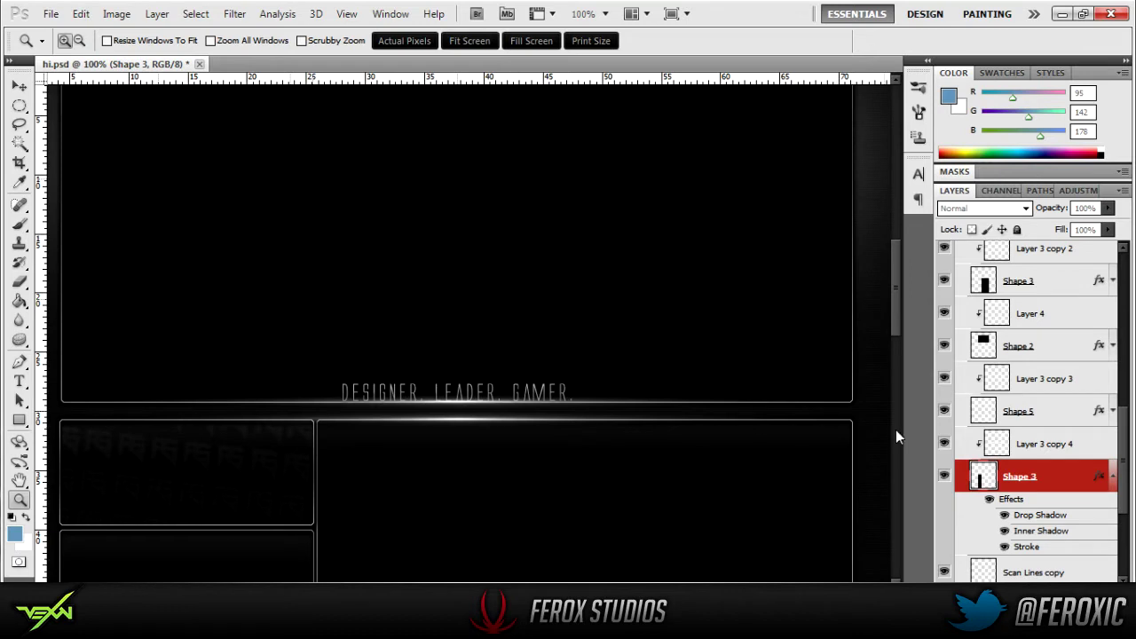
Inspect the flare below the module, zoom back out, and hide Shape 3's Drop Shadow effect
right_click(403, 429)
click(443, 524)
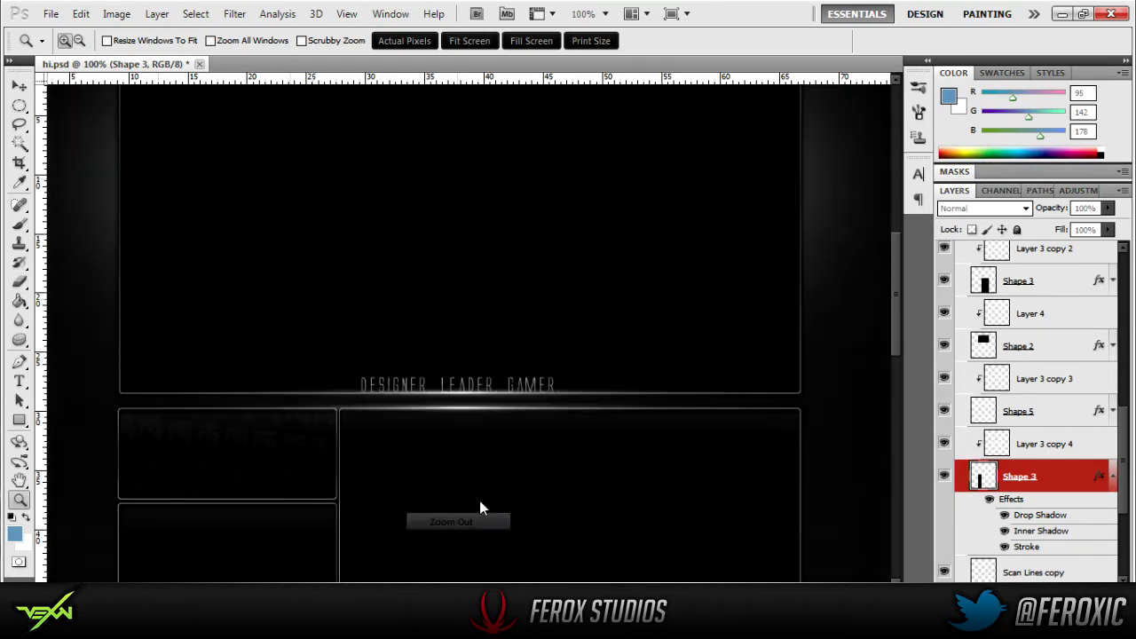
click(424, 414)
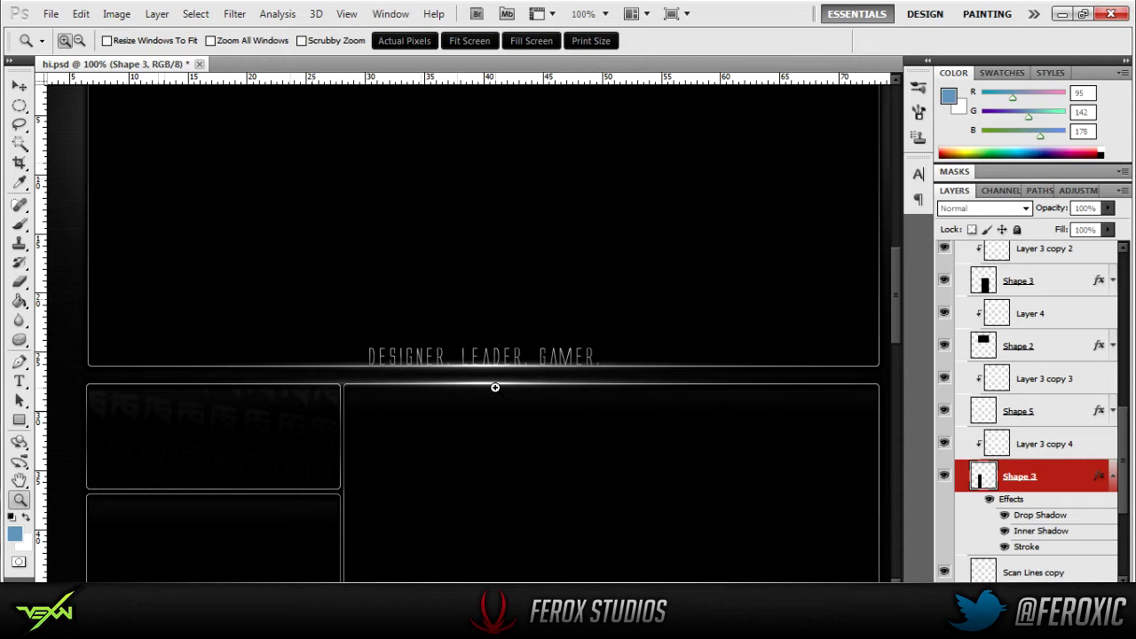
right_click(593, 400)
click(625, 489)
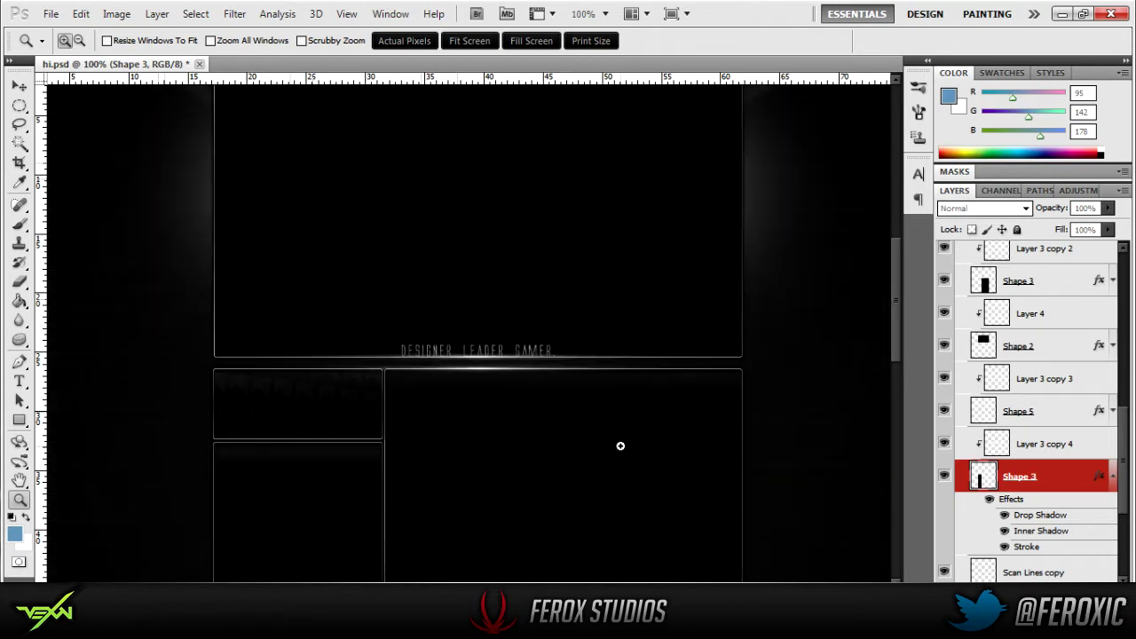
scroll(619, 447, up, 3)
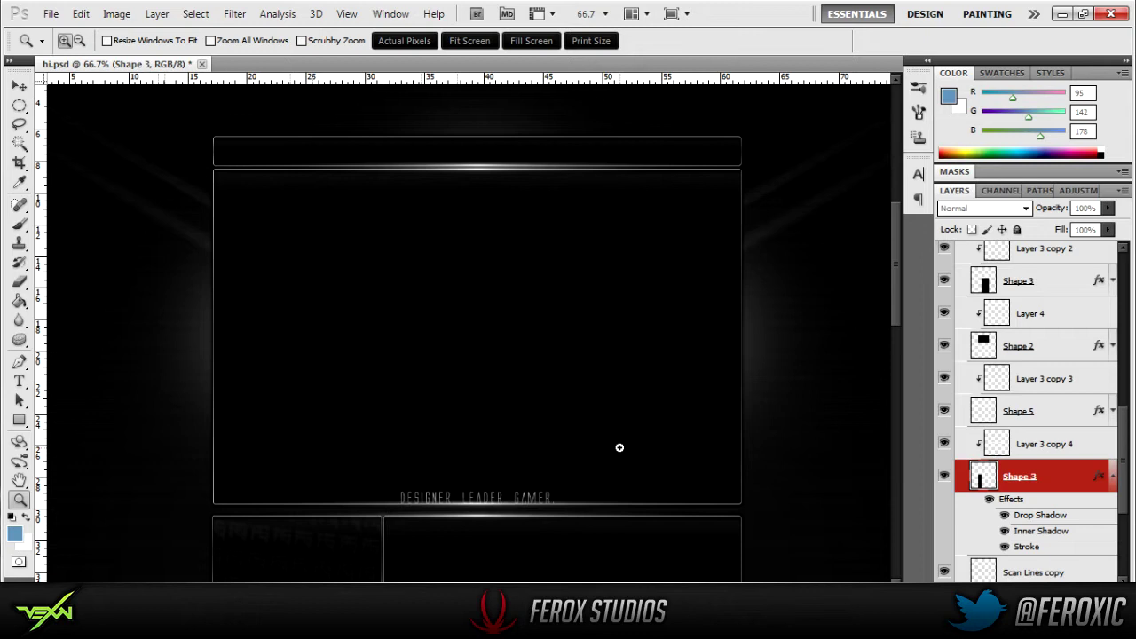
click(1004, 514)
Hide Shape 3's Inner Shadow and toggle Layer 3 copy 4 and Shape 5 to identify the top bar
click(1003, 531)
scroll(1005, 507, up, 1)
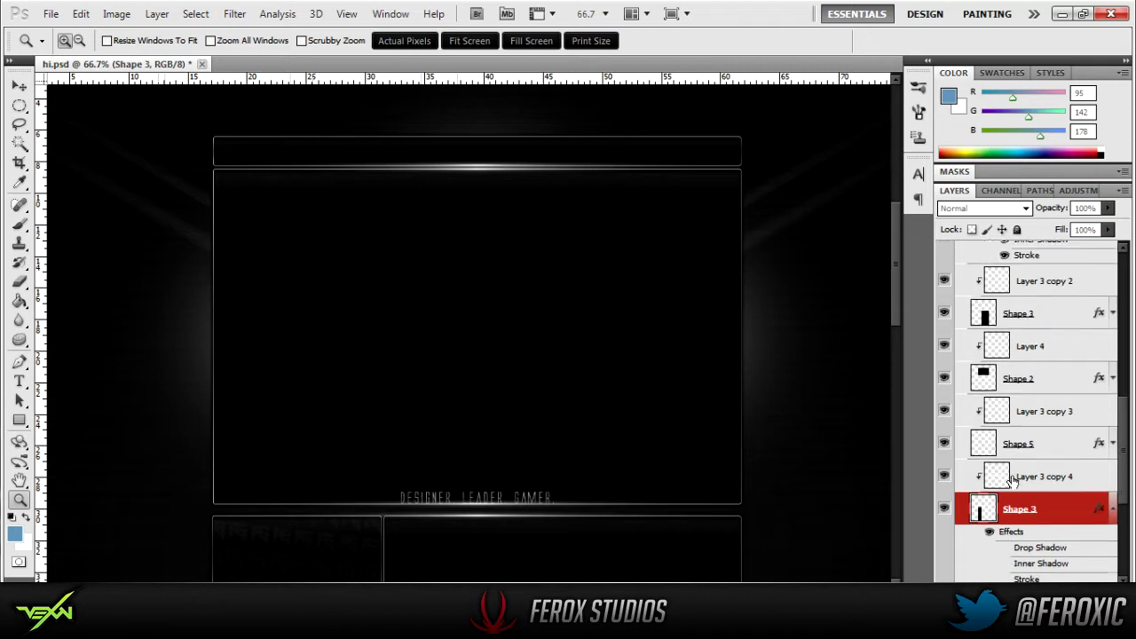
click(943, 476)
click(944, 444)
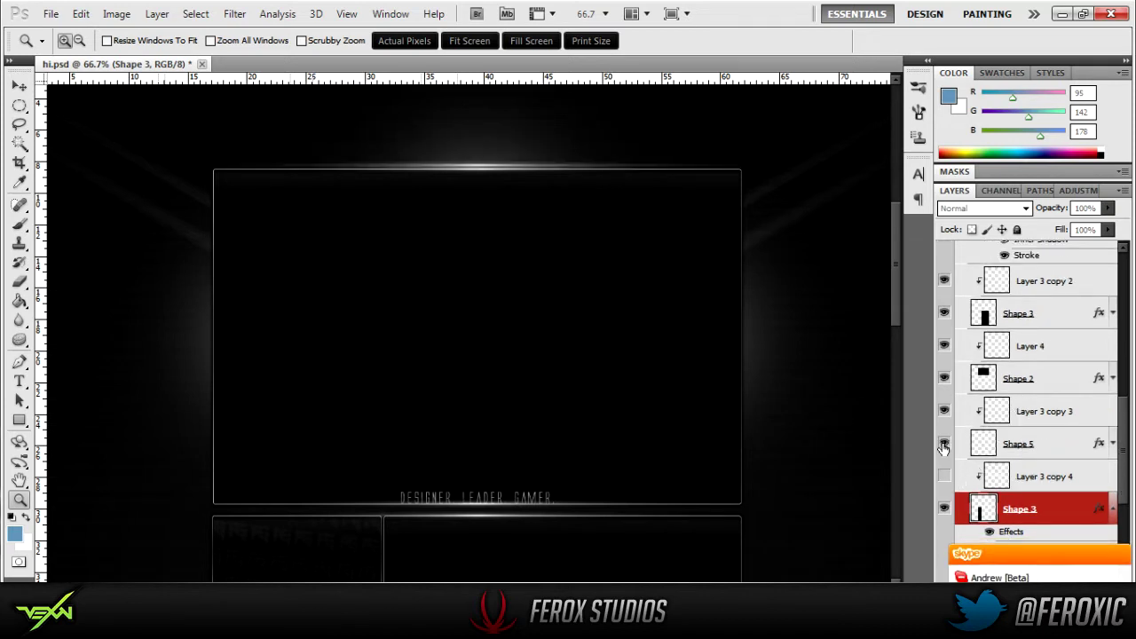
click(943, 476)
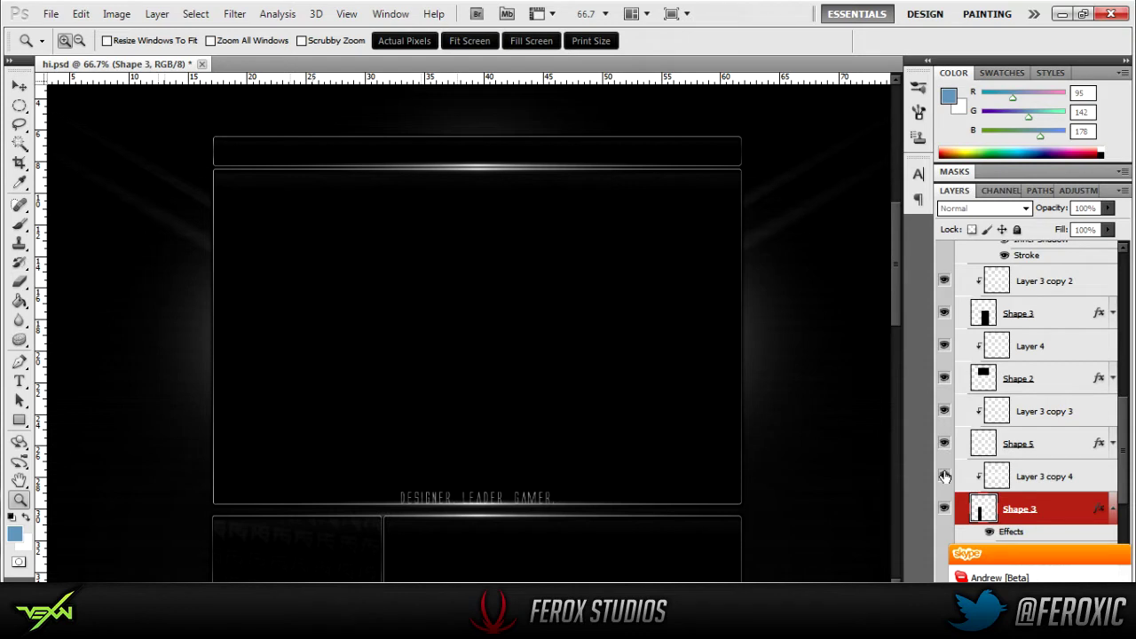
Delete Layer 3 copy 4 and Layer 3 copy 3, briefly toggling Shape 5 in between
click(996, 483)
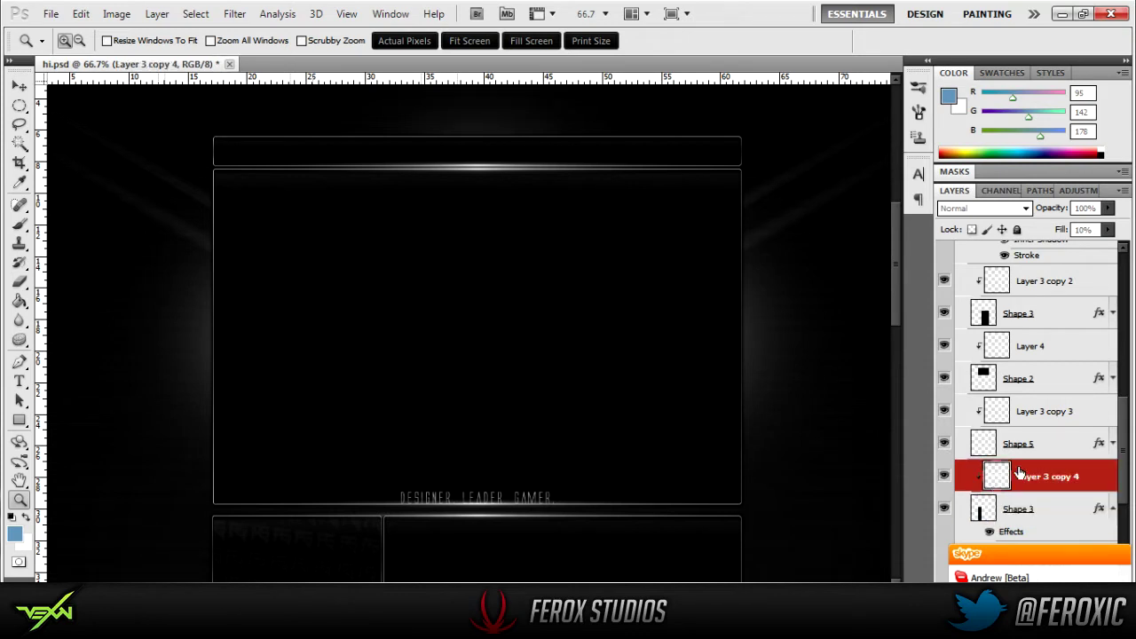
key(Delete)
click(1016, 445)
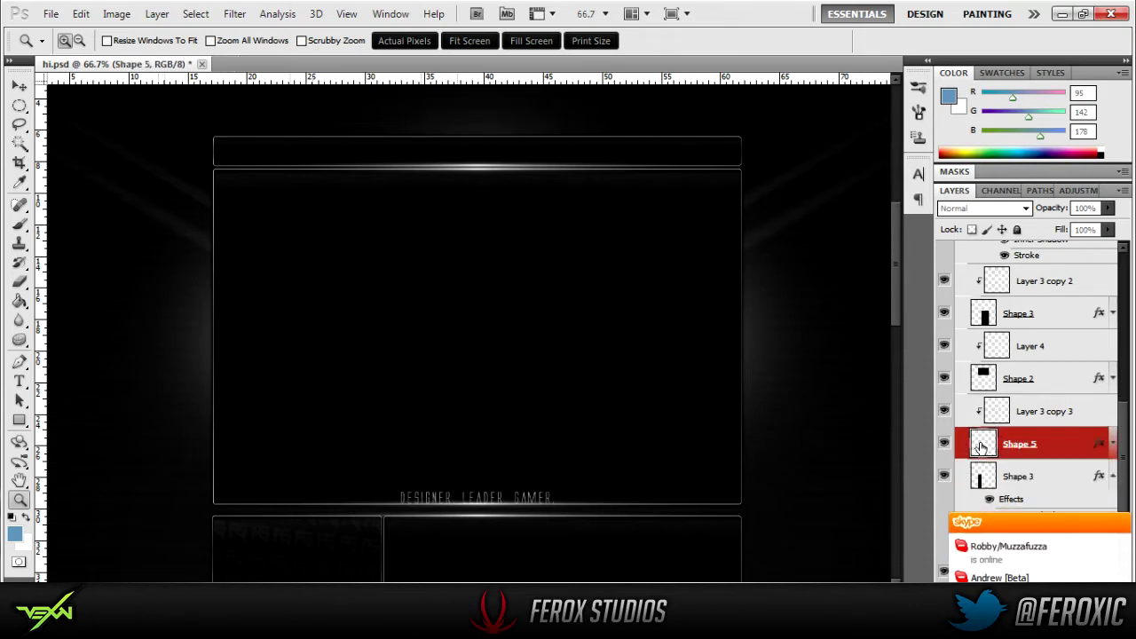
click(944, 444)
click(945, 448)
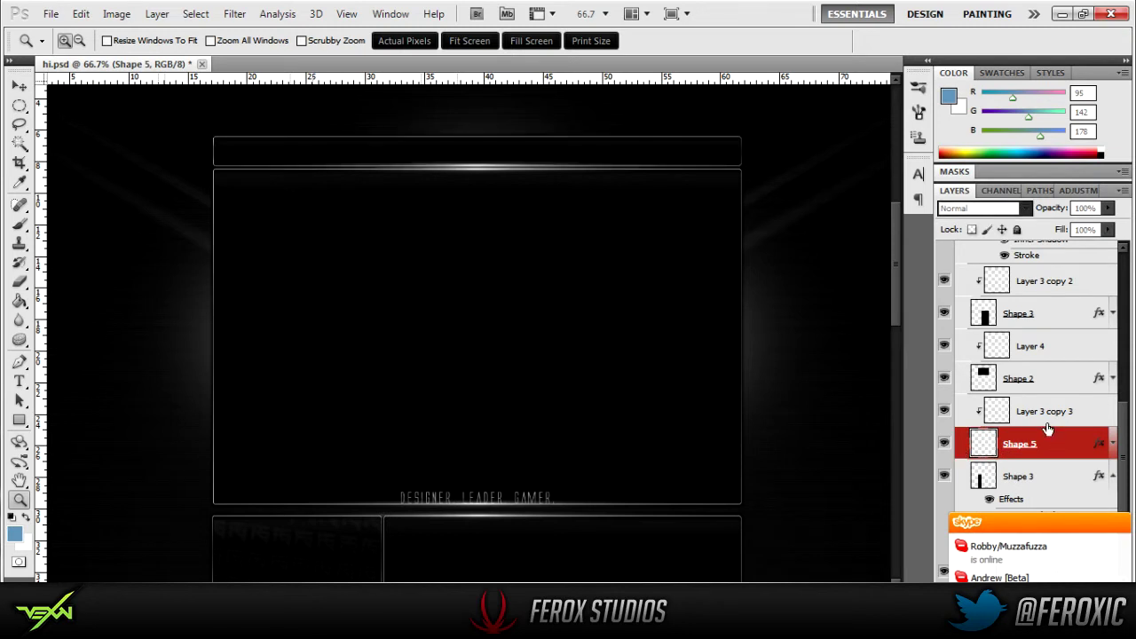
click(1047, 428)
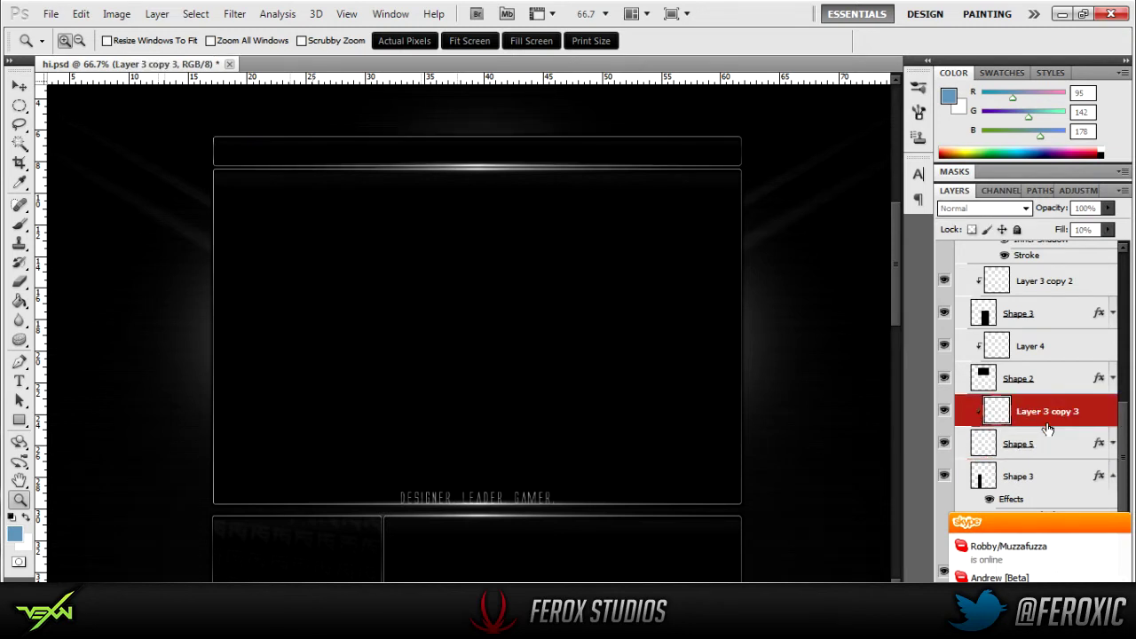
key(Delete)
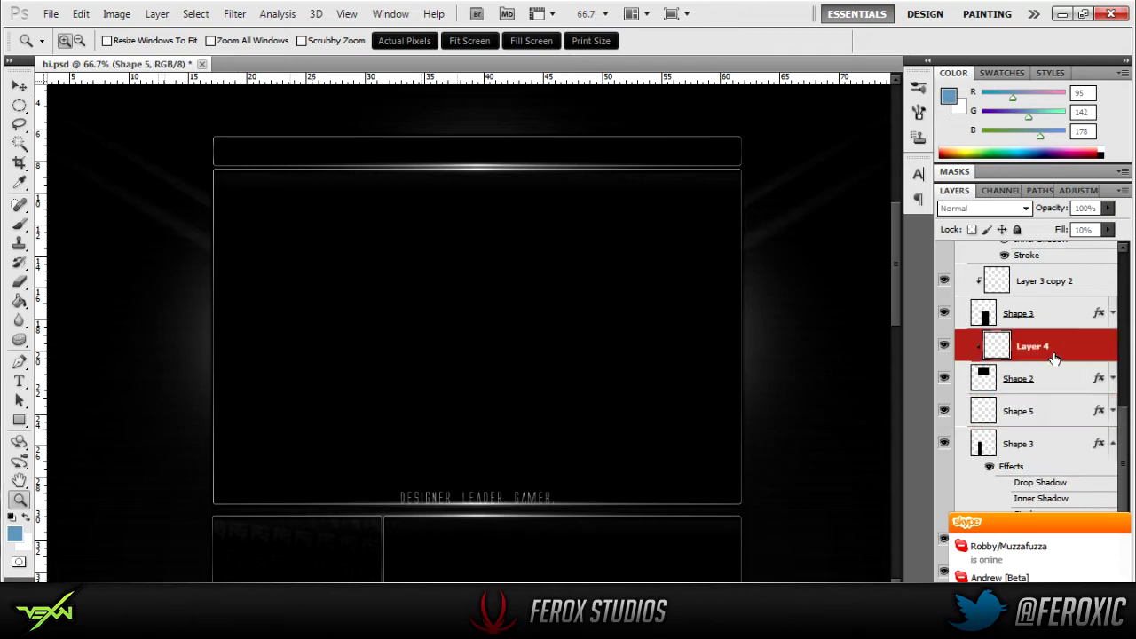
Delete Layer 4 and Layer 3 copy 2
click(1055, 355)
key(Delete)
scroll(1054, 353, up, 2)
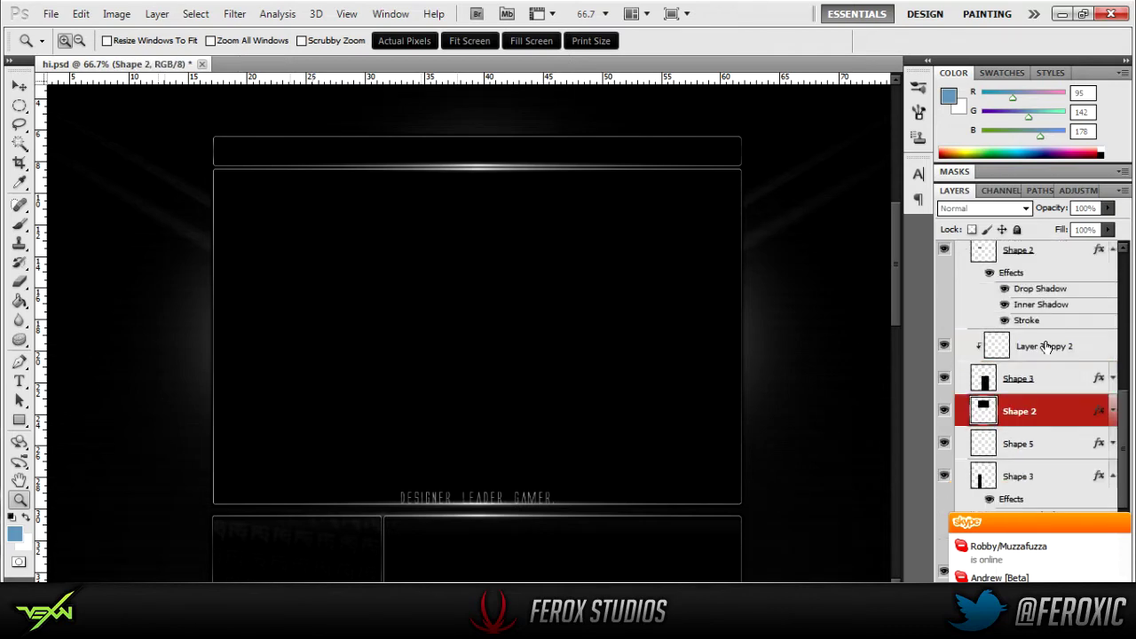
click(1047, 346)
key(Delete)
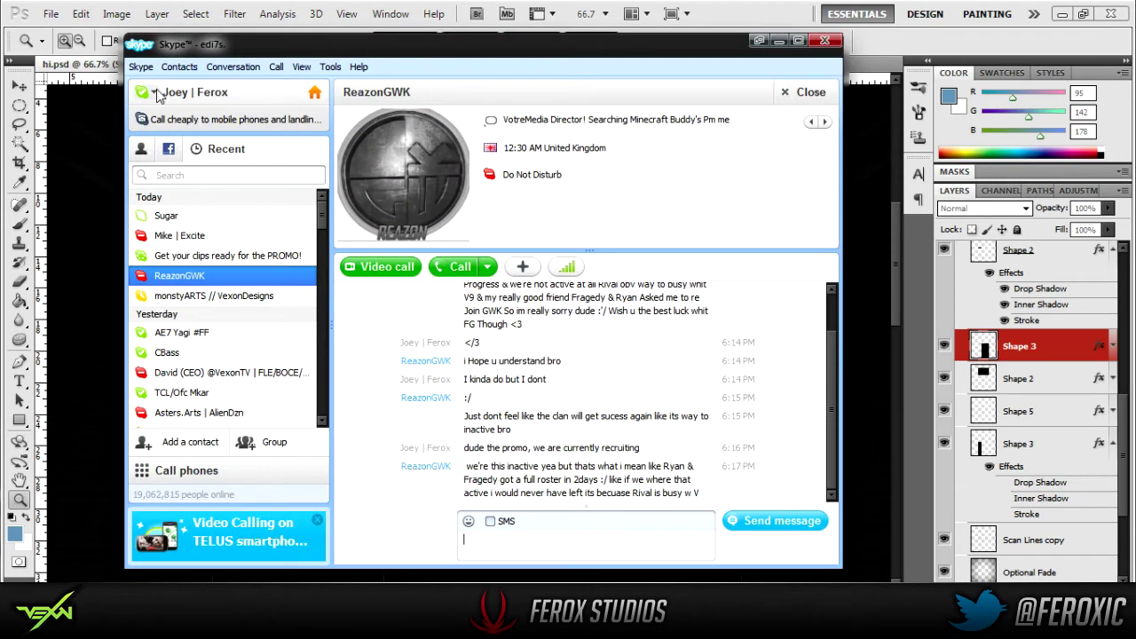
Change the chat program's availability status and return to Photoshop
click(147, 91)
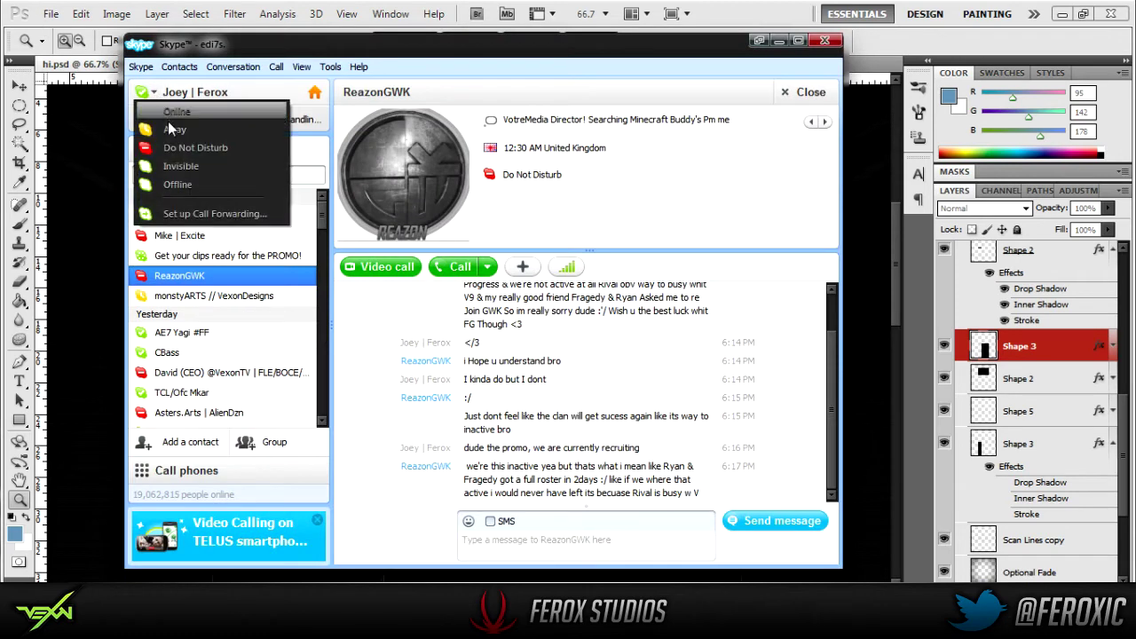
click(173, 144)
click(786, 44)
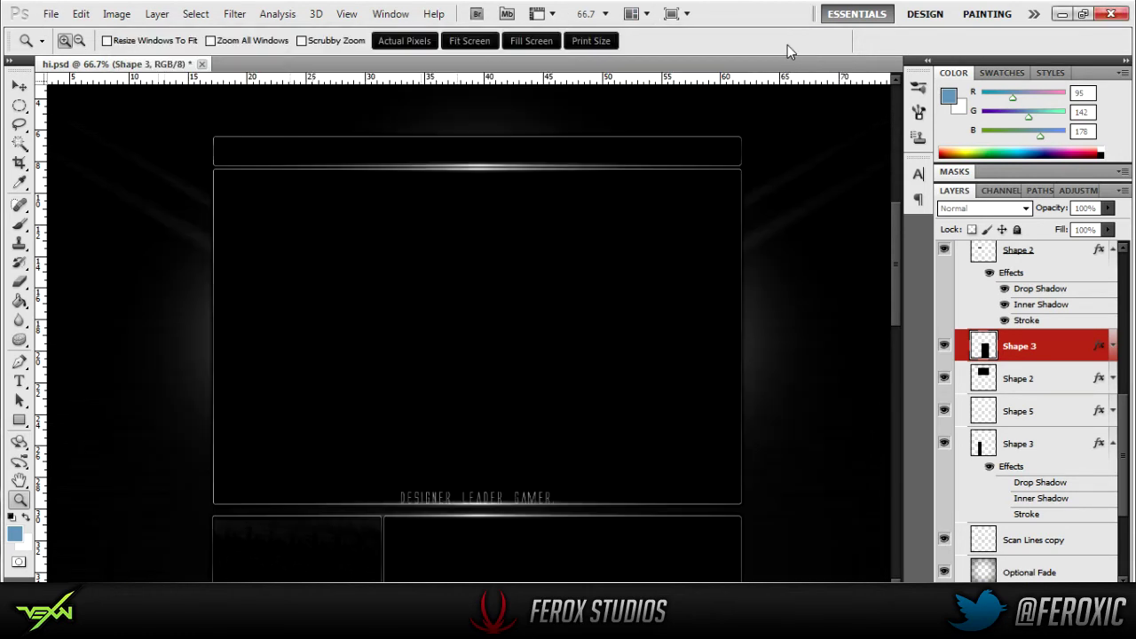
Delete the <Group> copy 10 and Layer 3 copy layers
scroll(1043, 390, up, 2)
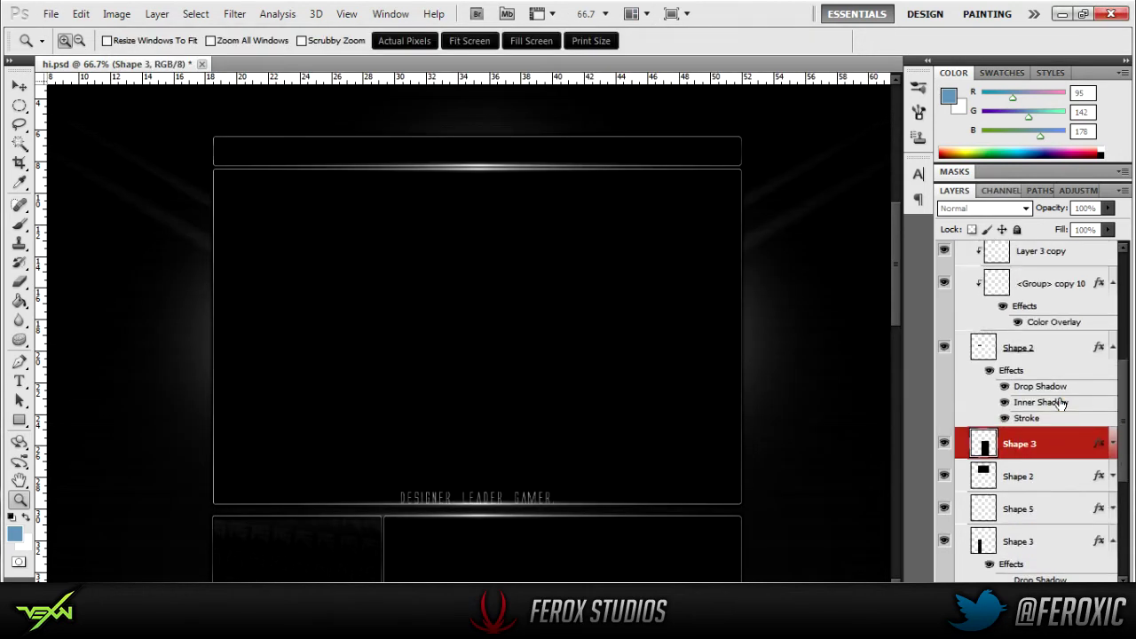
scroll(1047, 307, up, 1)
click(1048, 342)
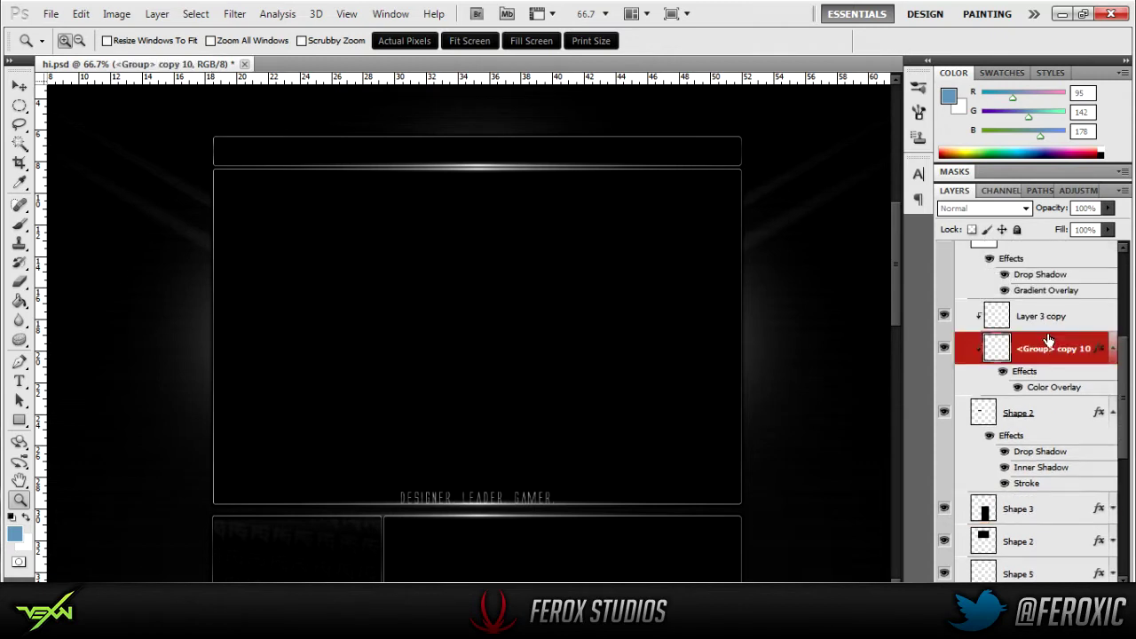
key(Delete)
click(1068, 331)
key(Delete)
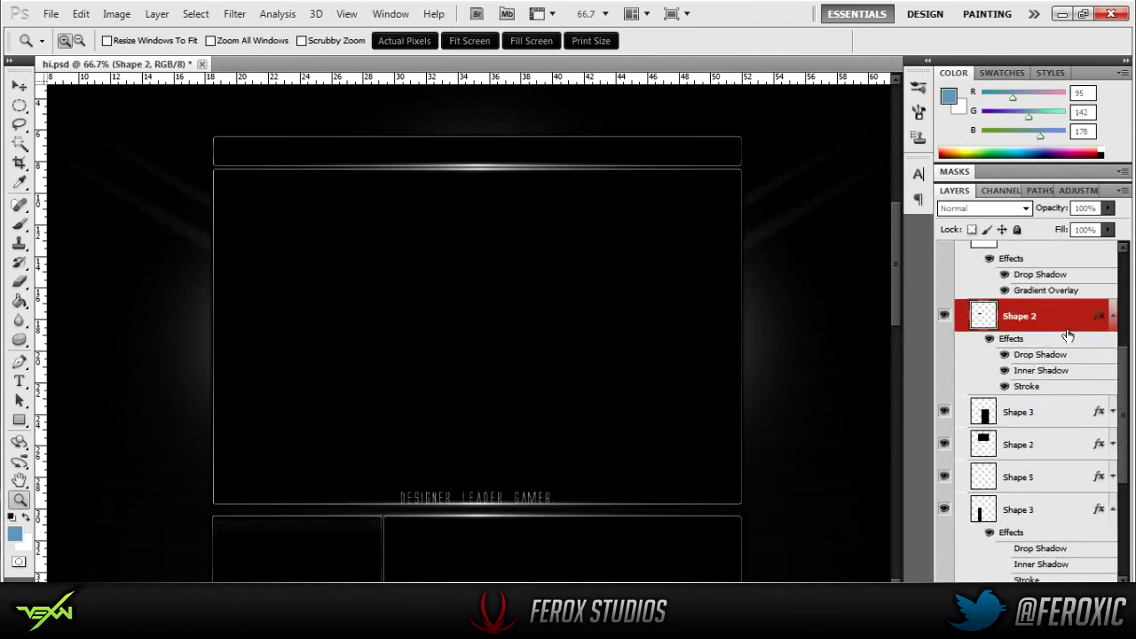
Hide the shadow and stroke effects on Shape 2, Shape 3 and the lower Shape 2
scroll(1063, 332, up, 3)
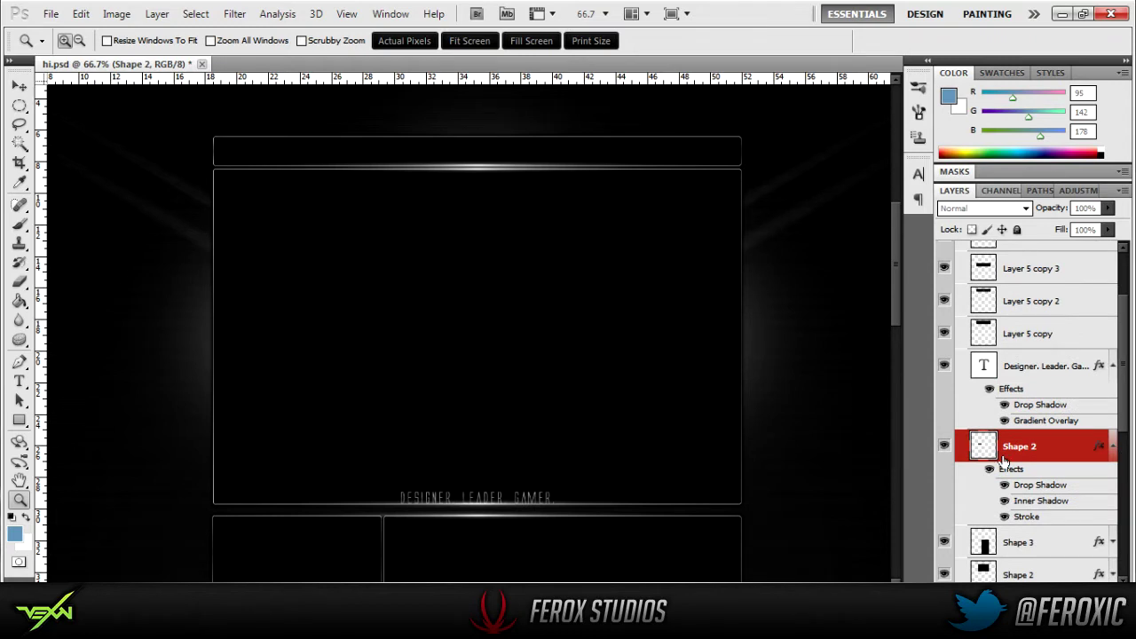
drag(1004, 484, 1004, 515)
click(1112, 541)
scroll(1090, 491, down, 2)
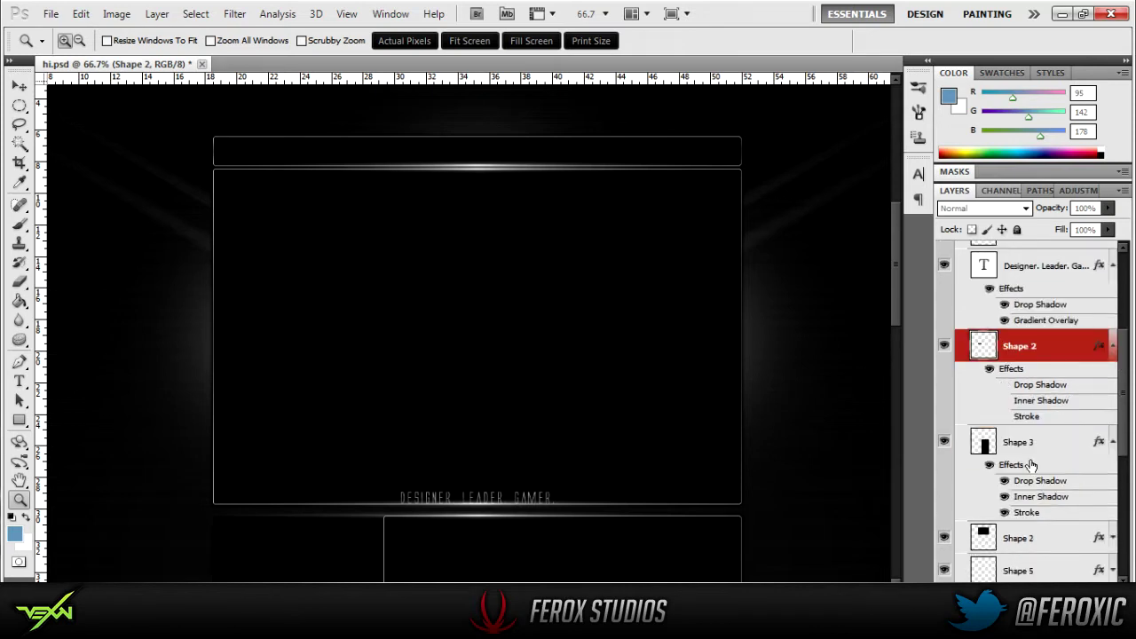
drag(1003, 480, 1006, 507)
click(1111, 539)
scroll(1071, 496, down, 3)
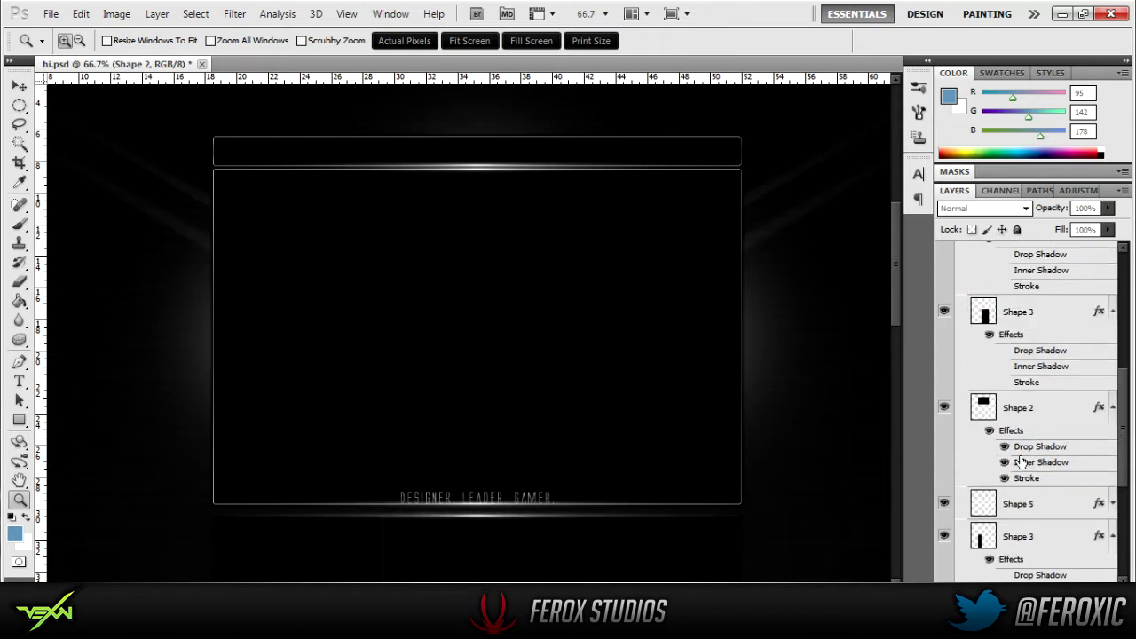
drag(1004, 447, 1005, 479)
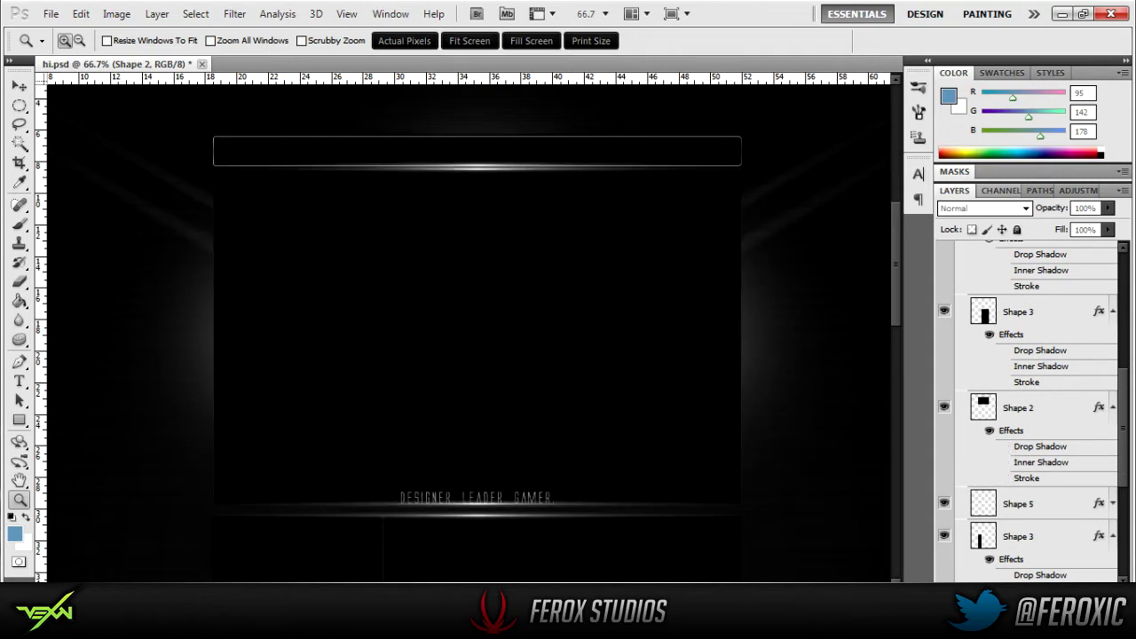
Hide Shape 5's Stroke effect, leaving only the header's white highlight line
click(1111, 503)
scroll(998, 510, down, 3)
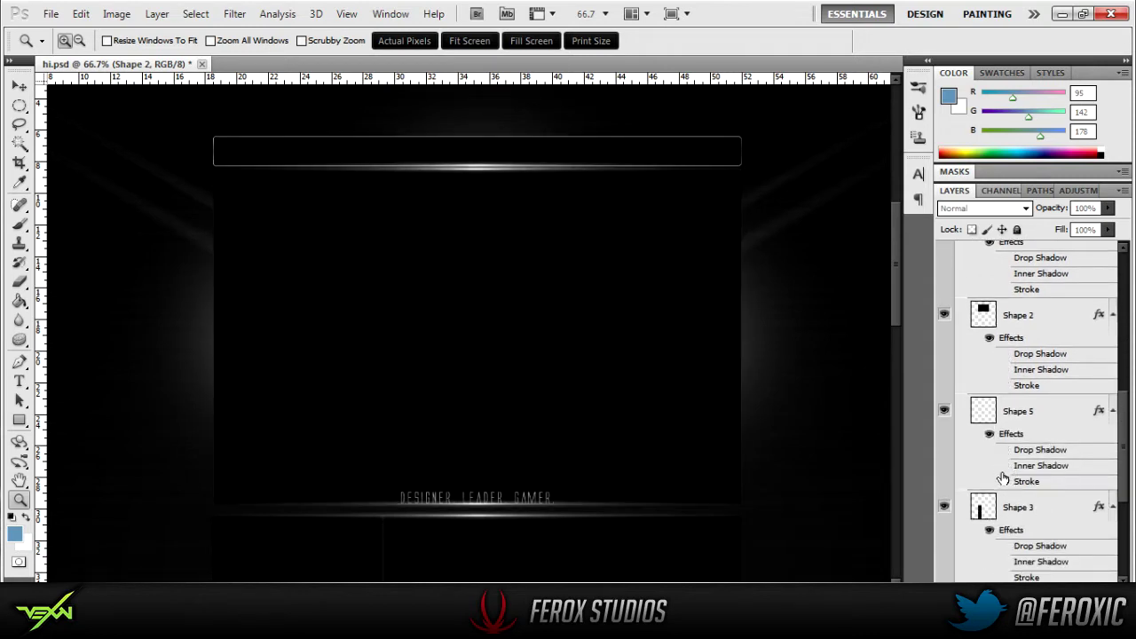
click(1004, 481)
scroll(982, 511, down, 3)
scroll(982, 511, up, 4)
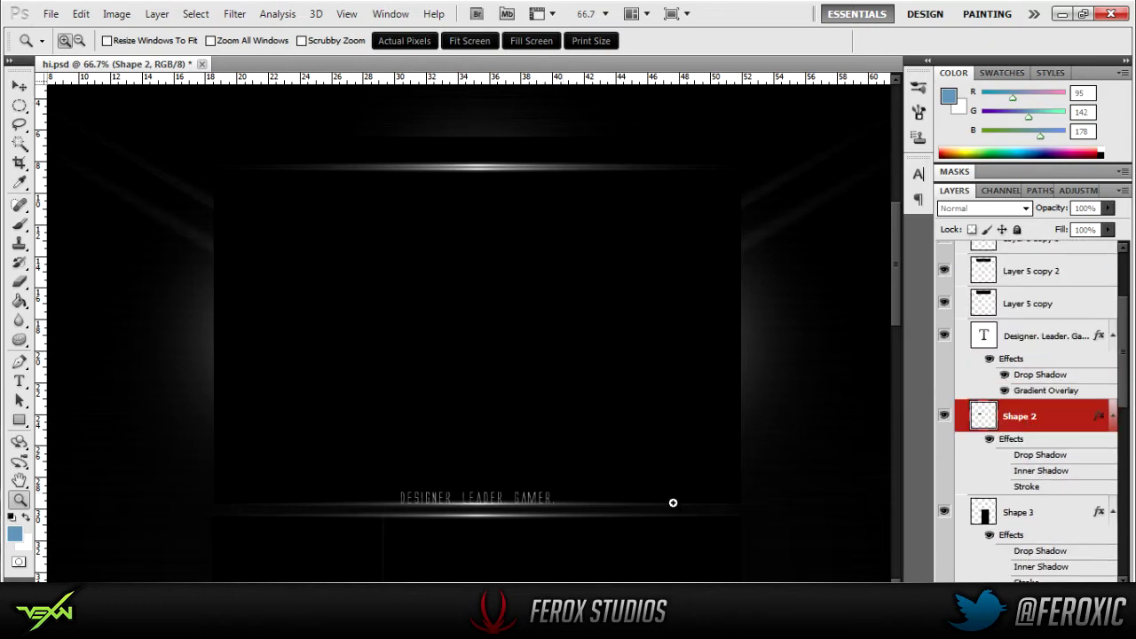
Hide the DESIGNER LEADER GAMER text and the four Layer 5 copy highlight lines
click(944, 335)
scroll(948, 388, up, 2)
drag(947, 390, 944, 304)
scroll(949, 338, up, 1)
scroll(949, 338, down, 1)
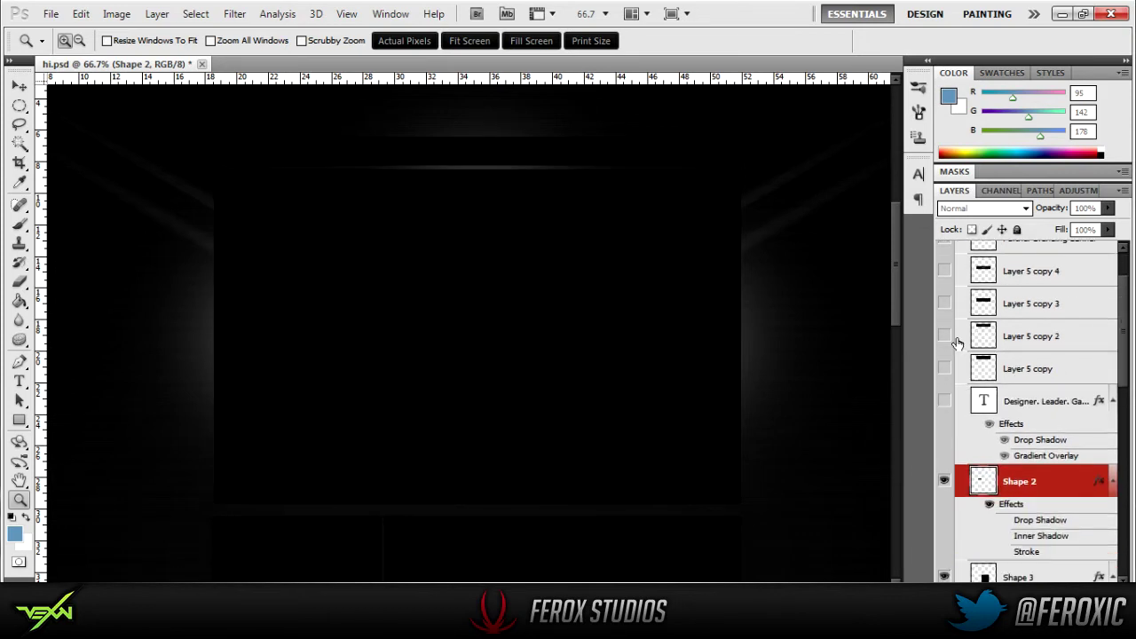
scroll(535, 359, down, 1)
scroll(535, 360, down, 2)
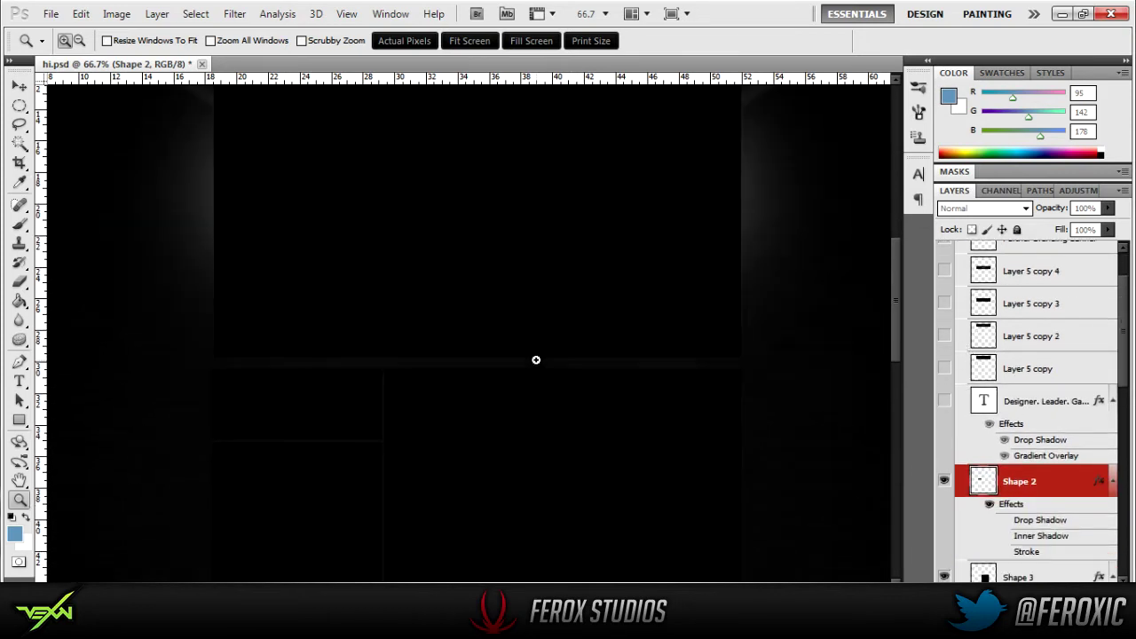
Zoom out and merge Shape 2, Shape 5 and Shape 3 into a single Shape 2 layer
right_click(540, 364)
click(569, 452)
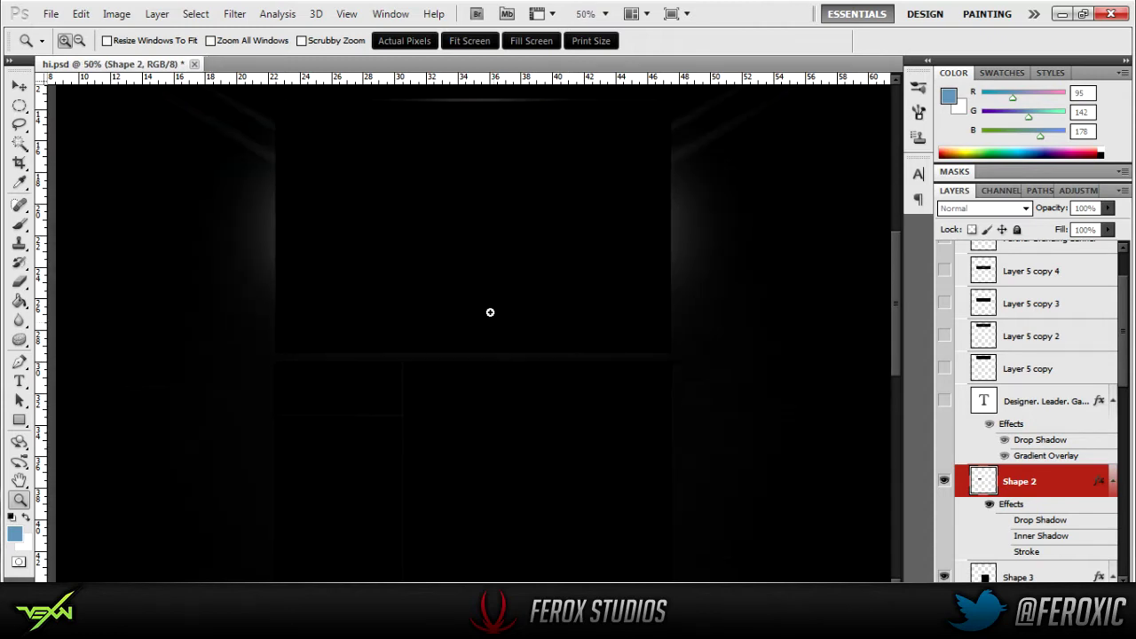
scroll(489, 312, up, 1)
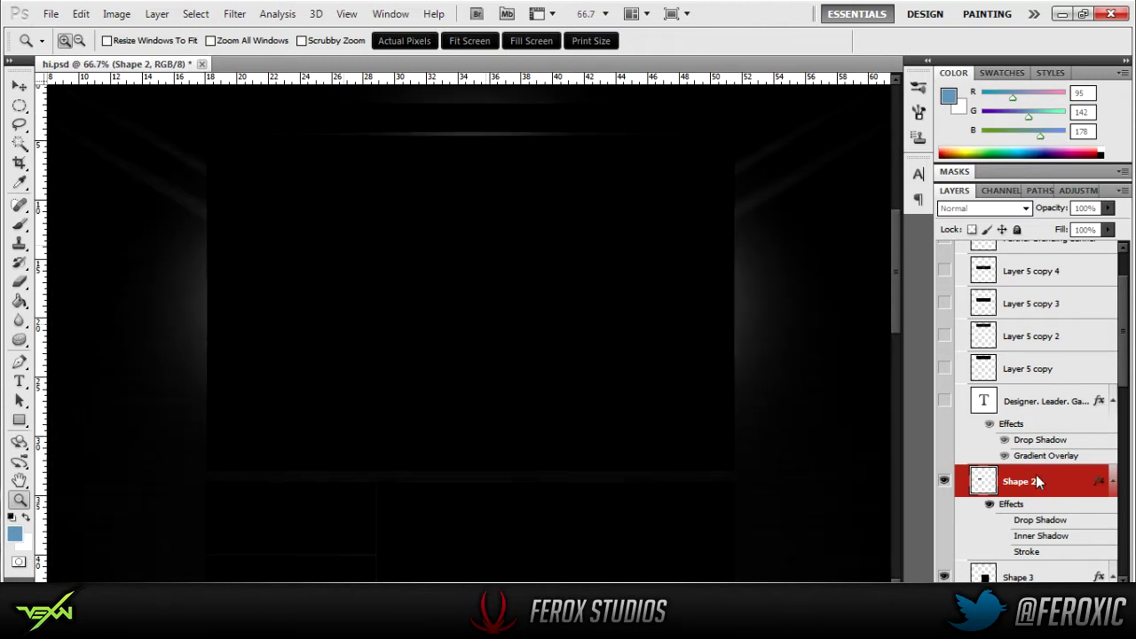
scroll(1053, 482, down, 3)
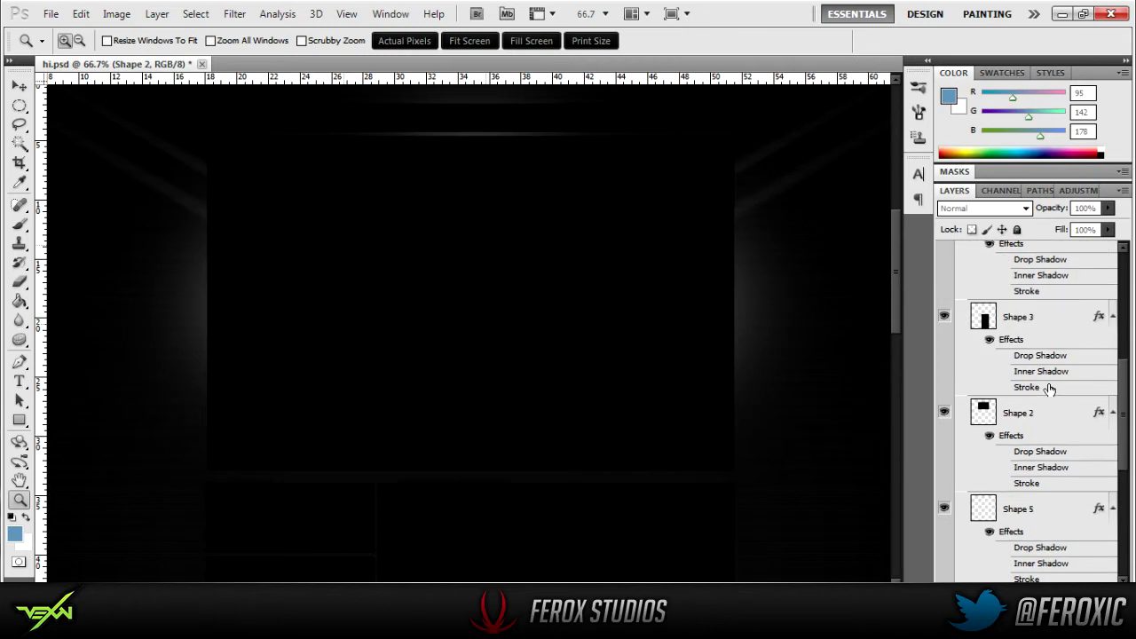
scroll(1043, 394, up, 1)
scroll(1042, 502, down, 4)
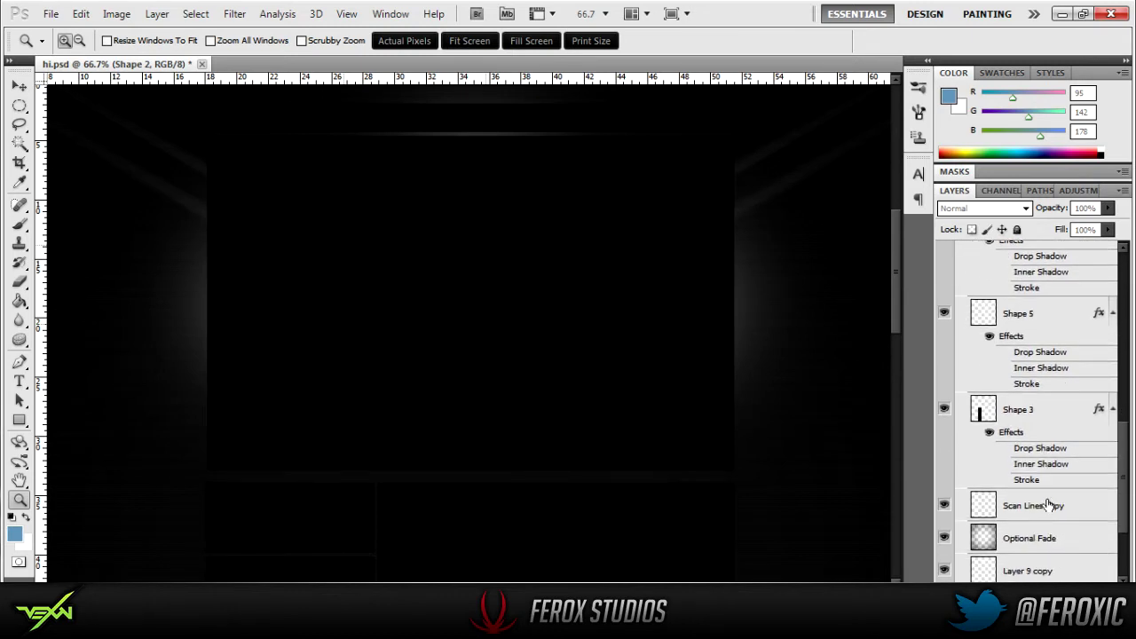
scroll(1043, 504, up, 2)
shift+click(1044, 512)
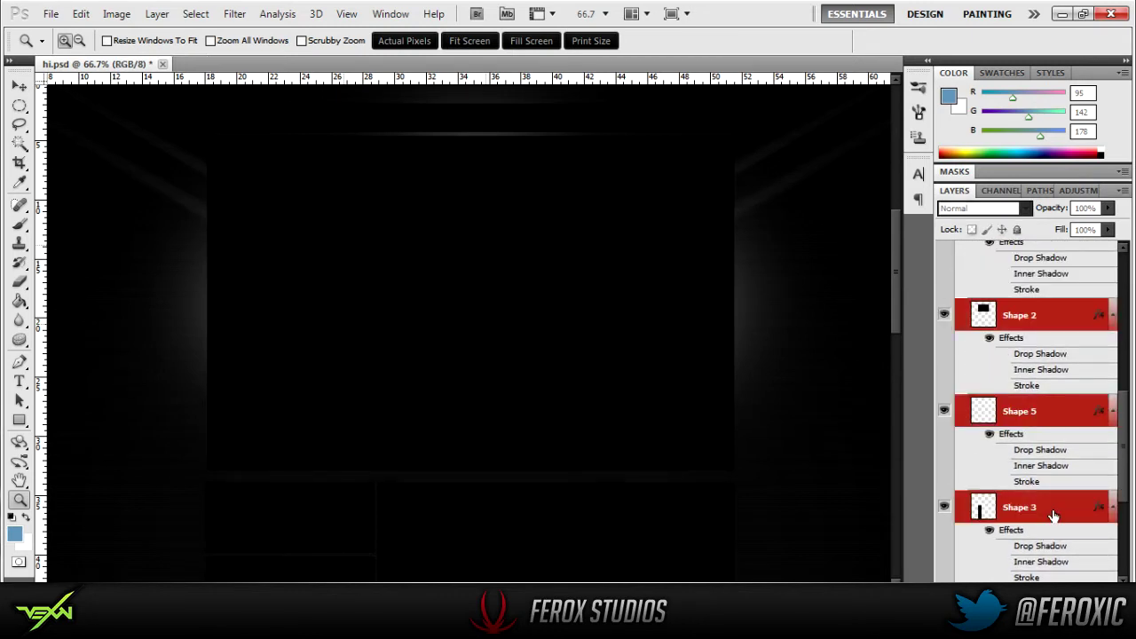
right_click(1047, 517)
click(1031, 460)
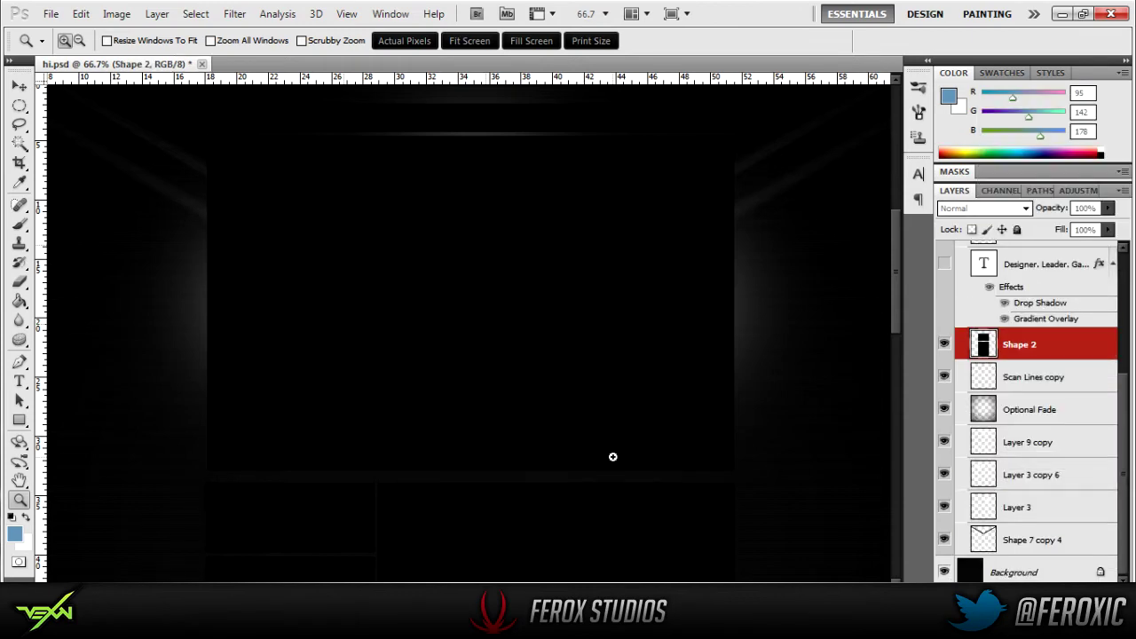
double_click(1076, 351)
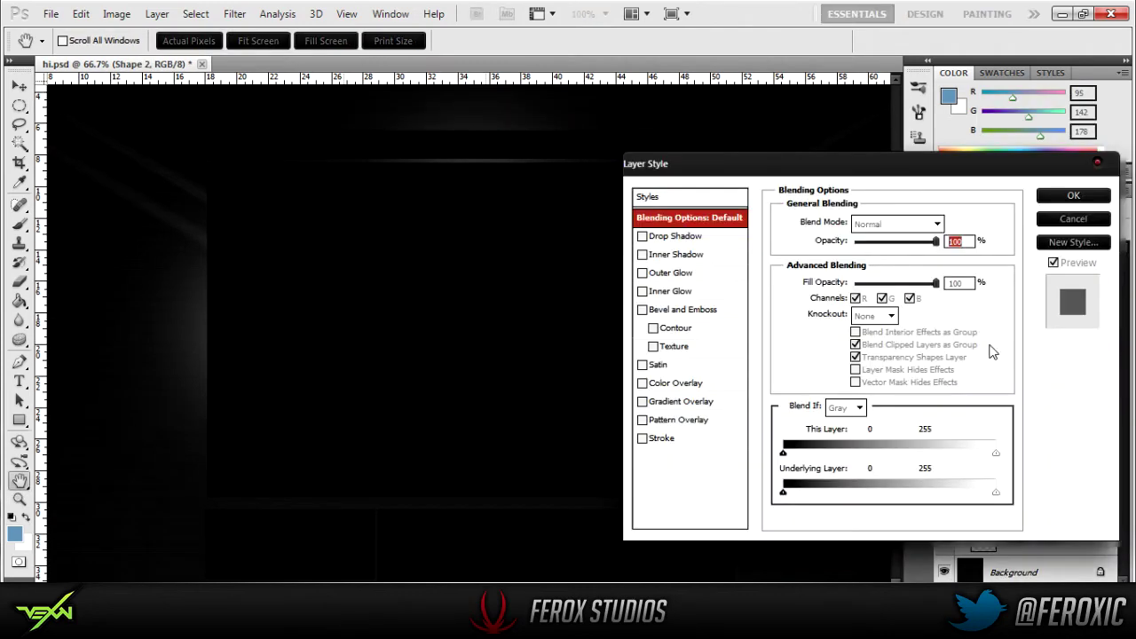
Enable Drop Shadow with adjusted spread, plus a 1 px Gradient-fill Stroke angled at 90°
click(684, 238)
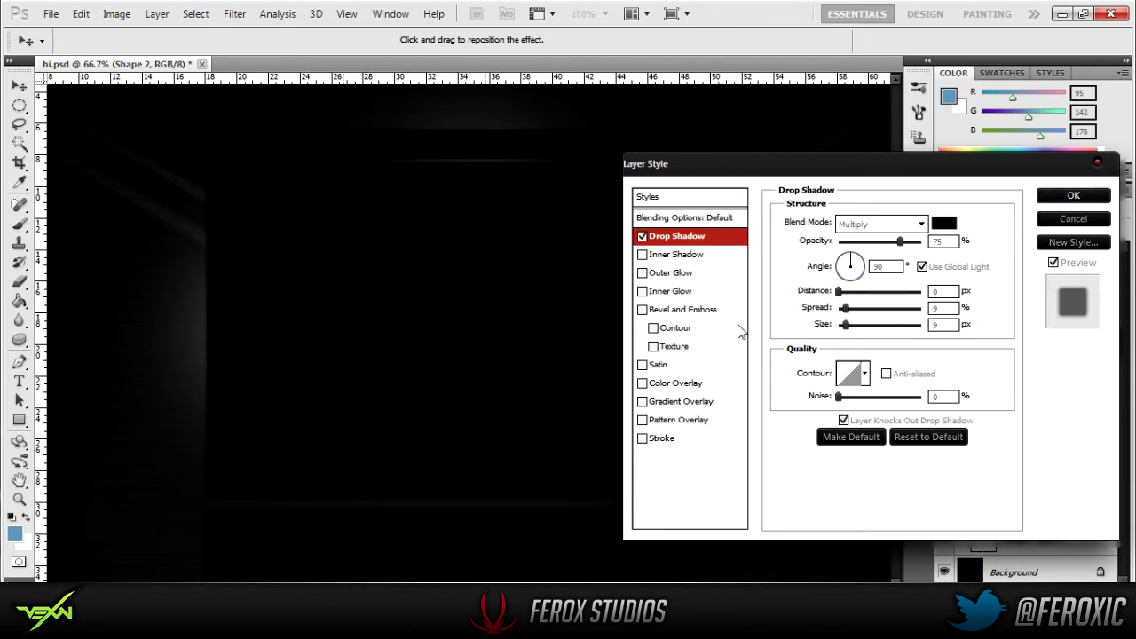
click(936, 308)
click(678, 439)
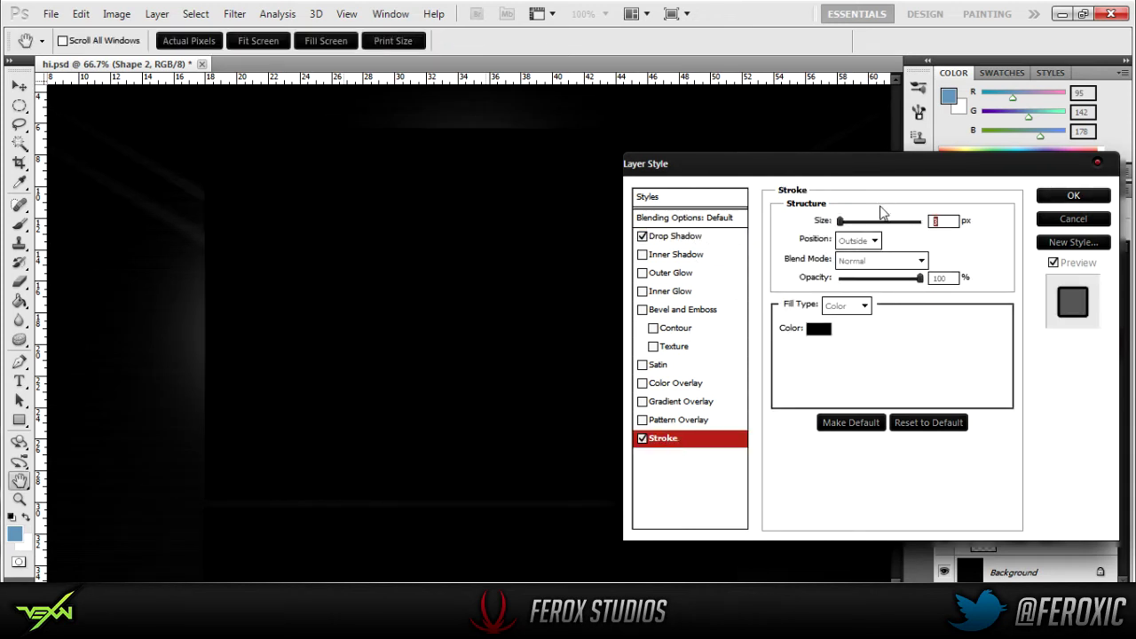
text(1)
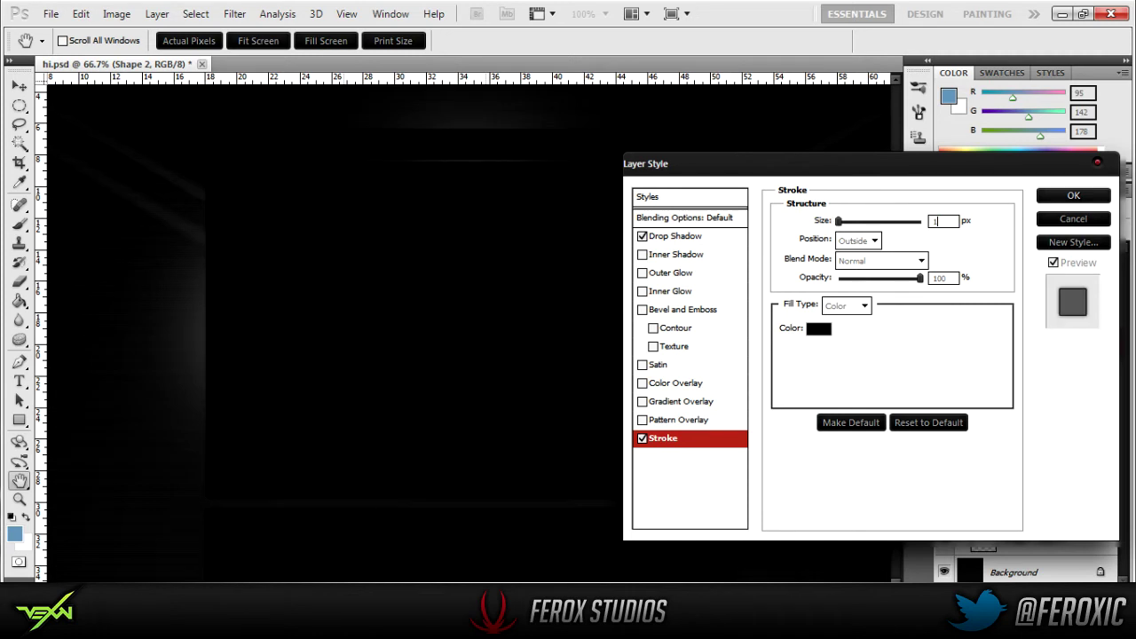
click(866, 307)
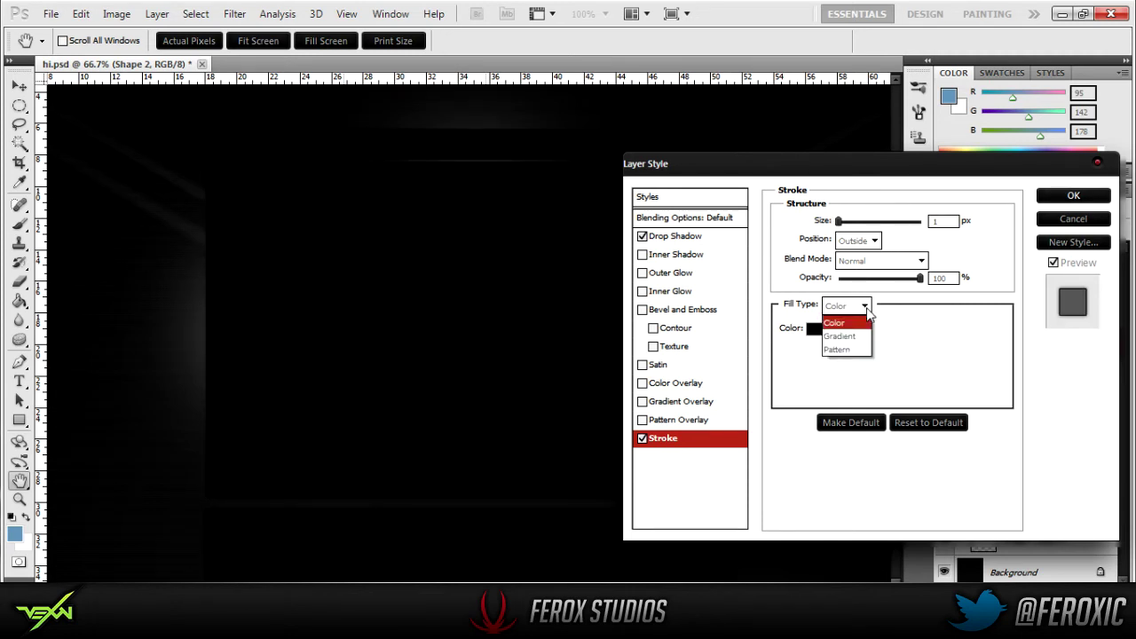
click(865, 334)
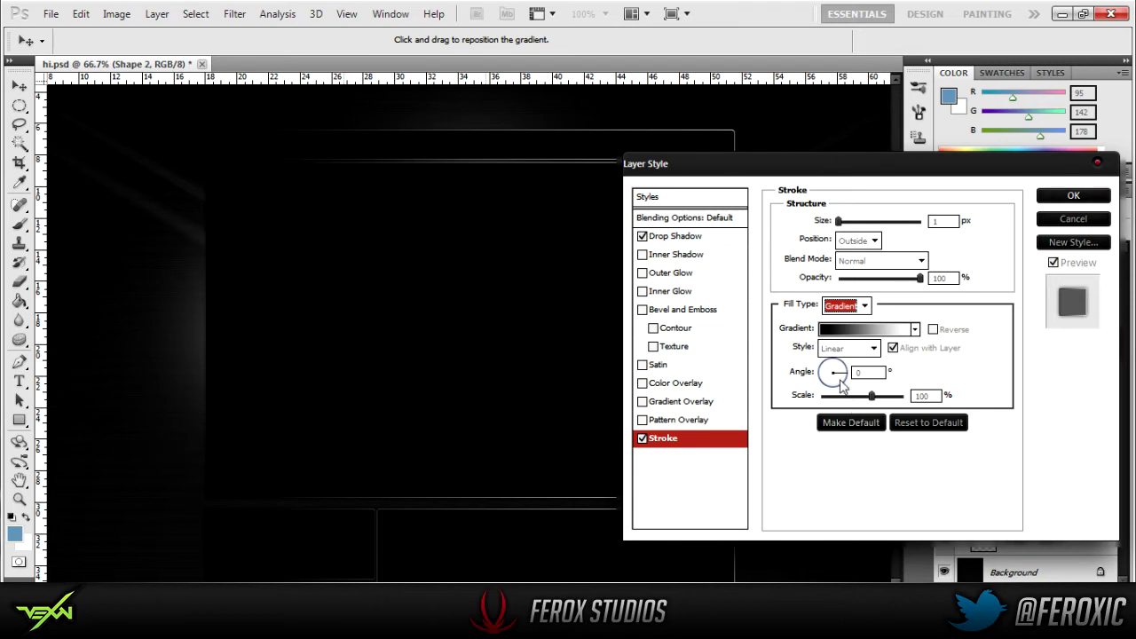
drag(846, 376, 835, 359)
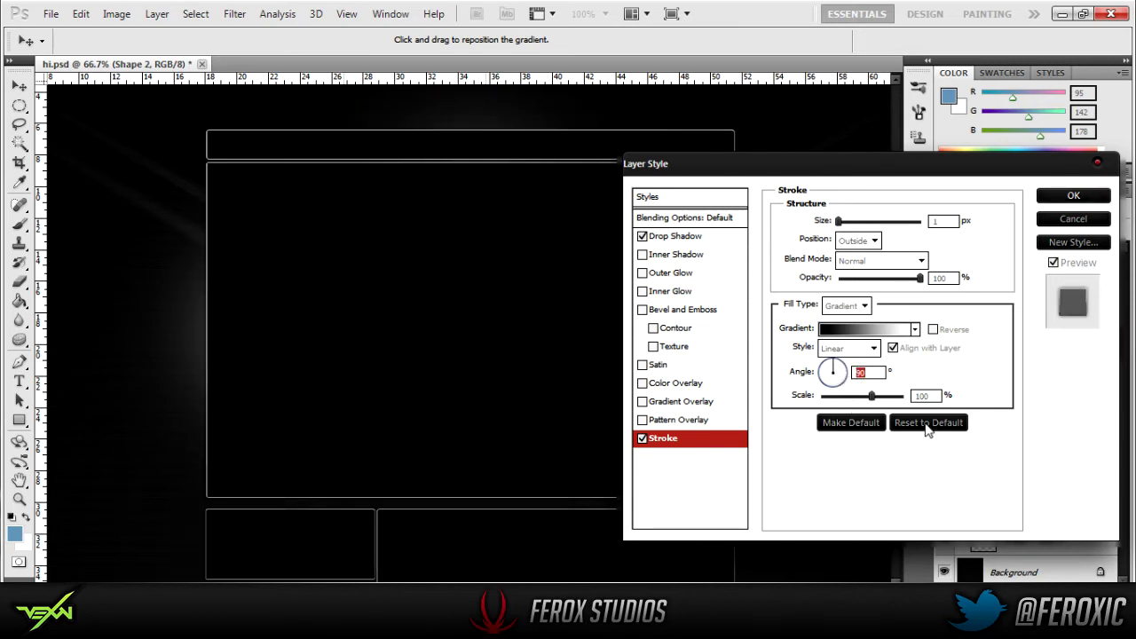
click(830, 330)
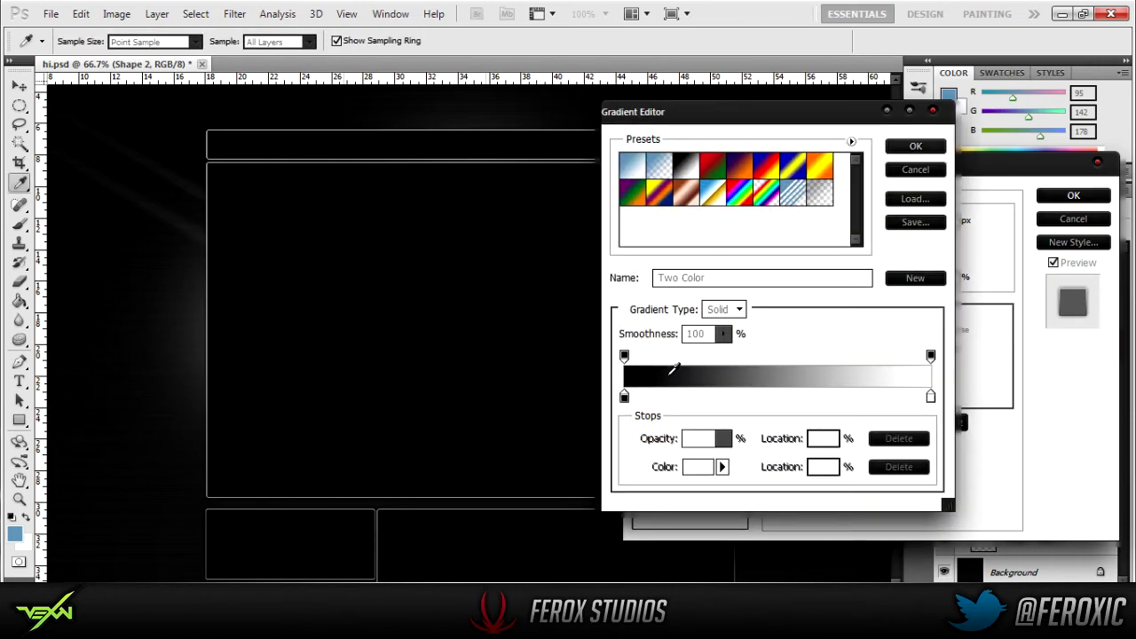
Set the gradient's left colour stop to dark grey #545454
click(623, 398)
click(697, 467)
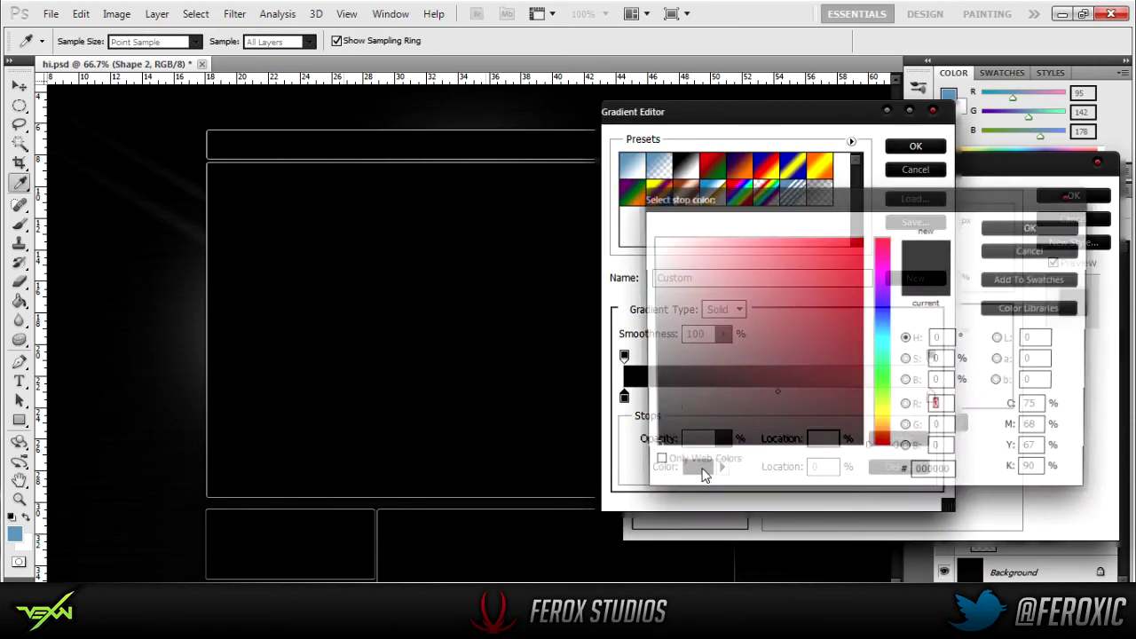
drag(669, 399, 613, 378)
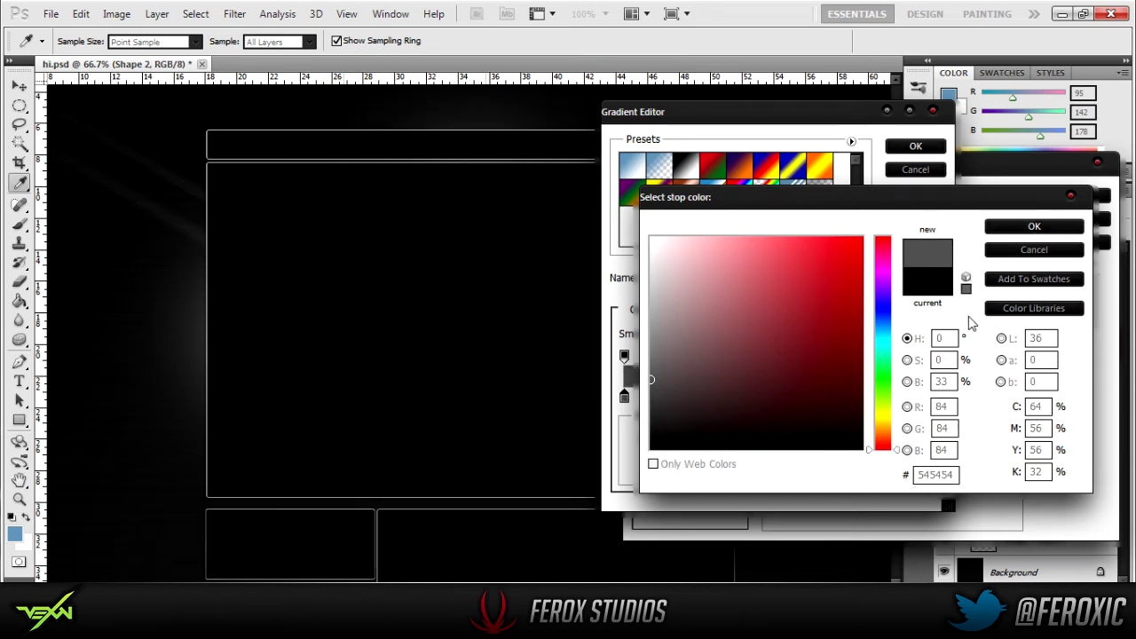
click(1008, 233)
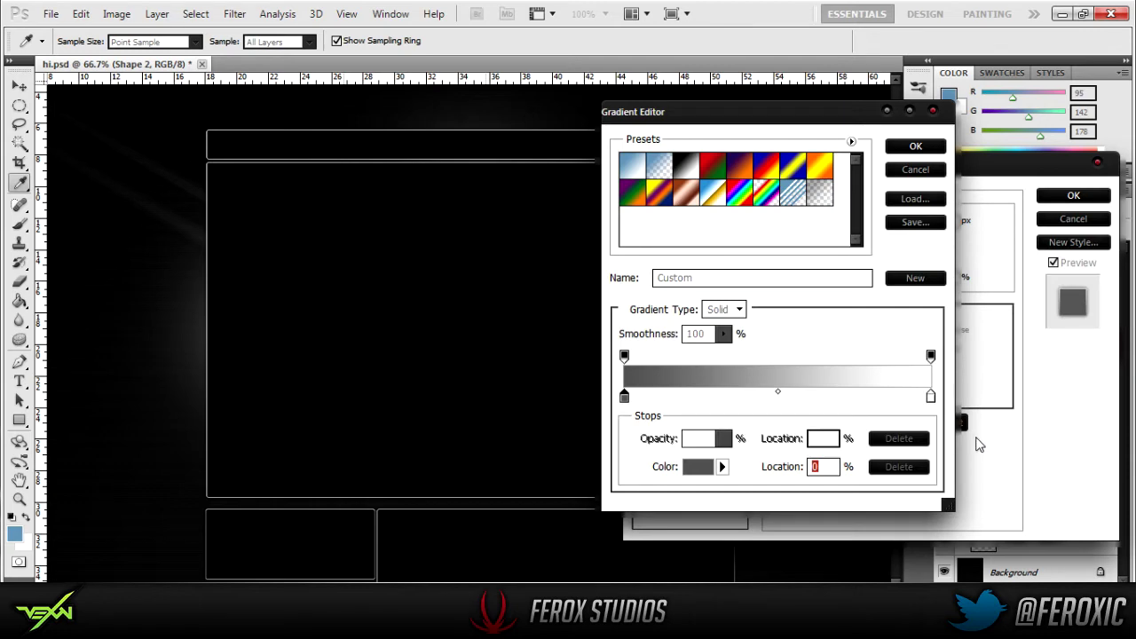
Set the gradient's right colour stop to grey #ababab
click(930, 395)
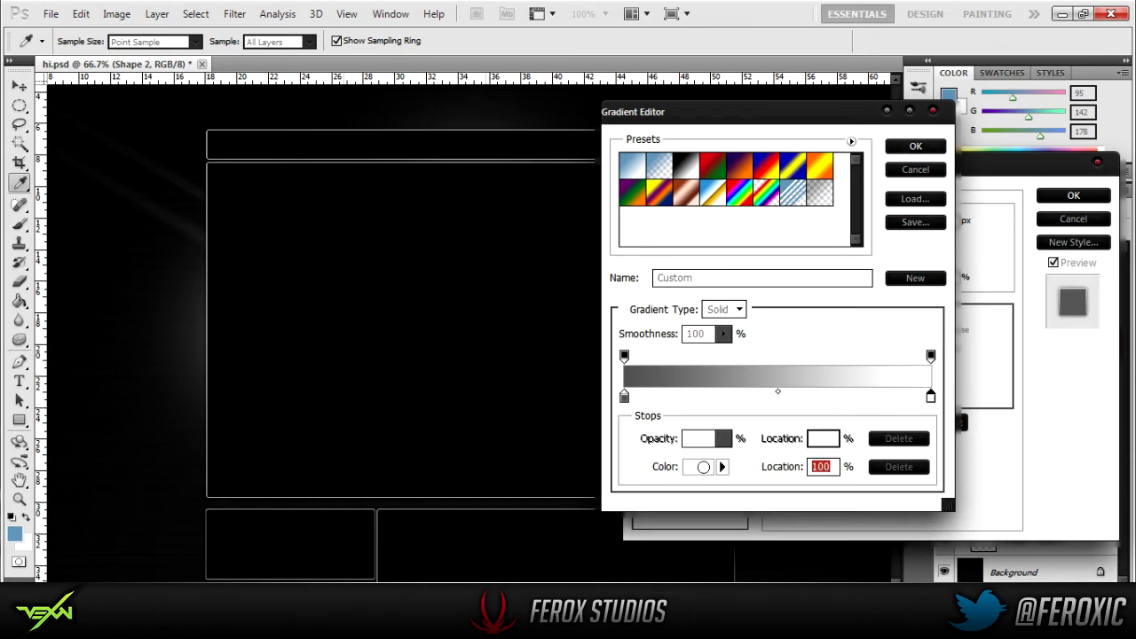
click(703, 467)
click(651, 274)
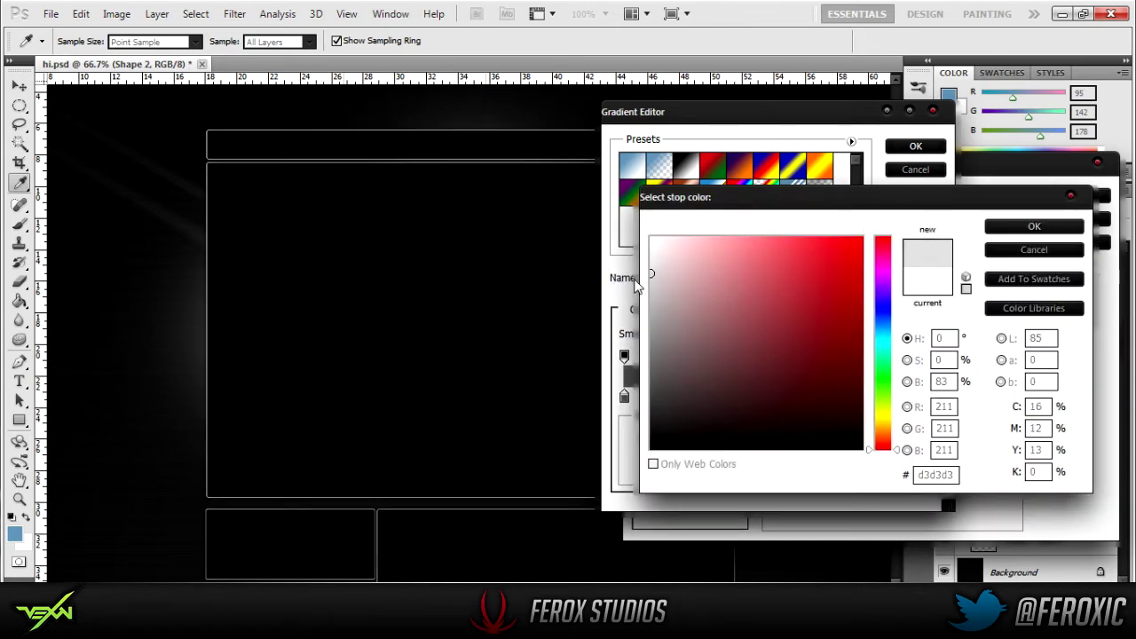
drag(667, 286, 560, 307)
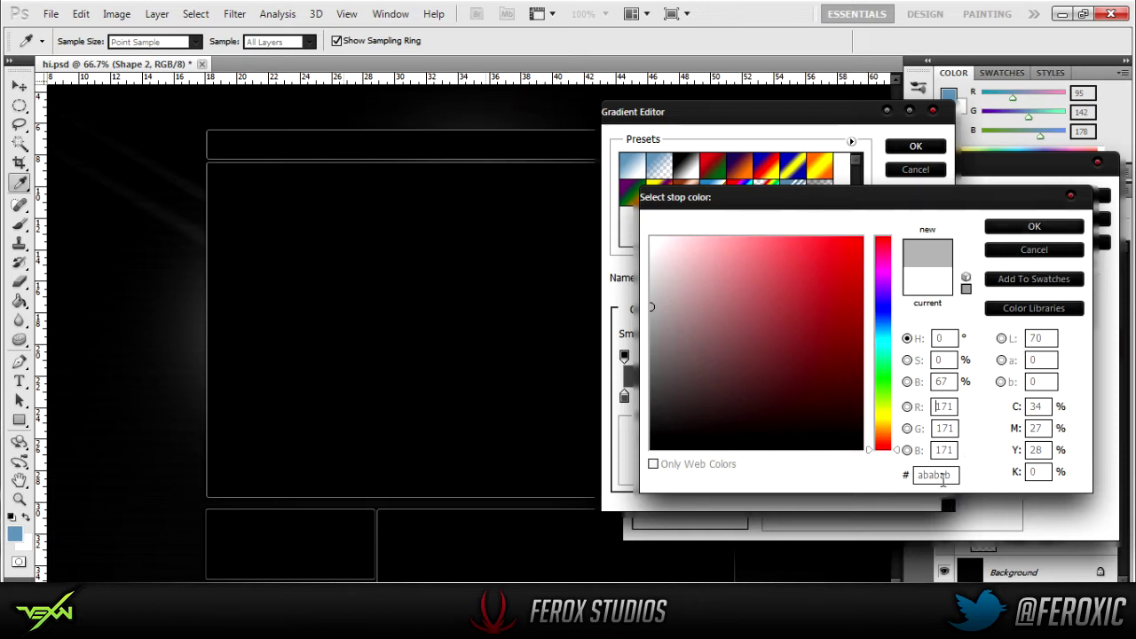
click(1021, 229)
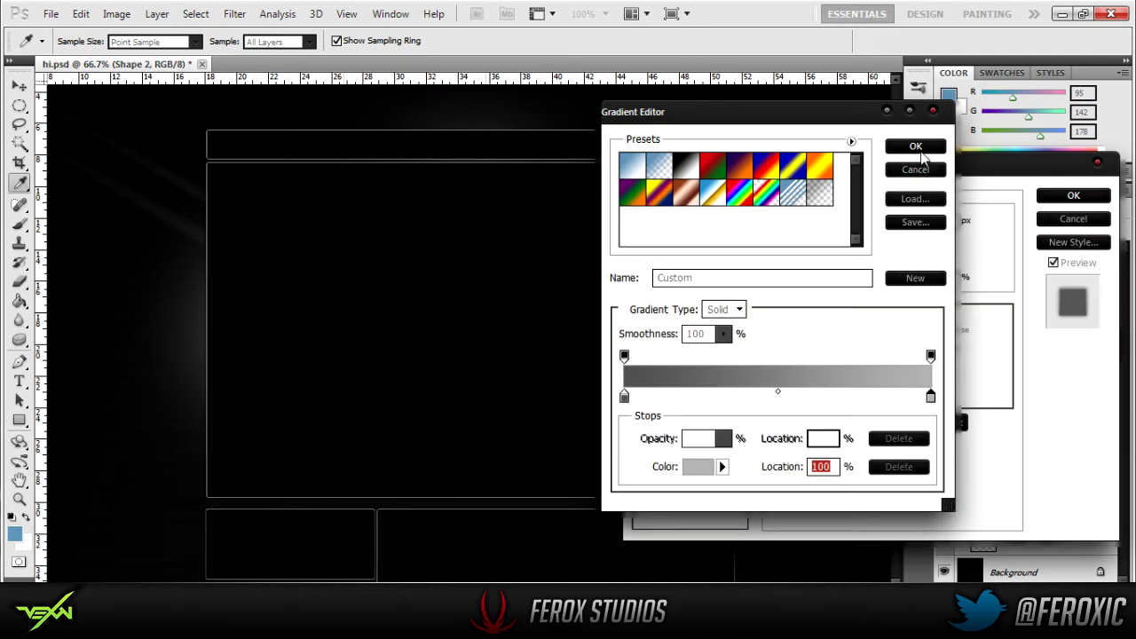
Apply the stroke gradient and add an Inner Shadow with distance 0 and size 18
click(918, 147)
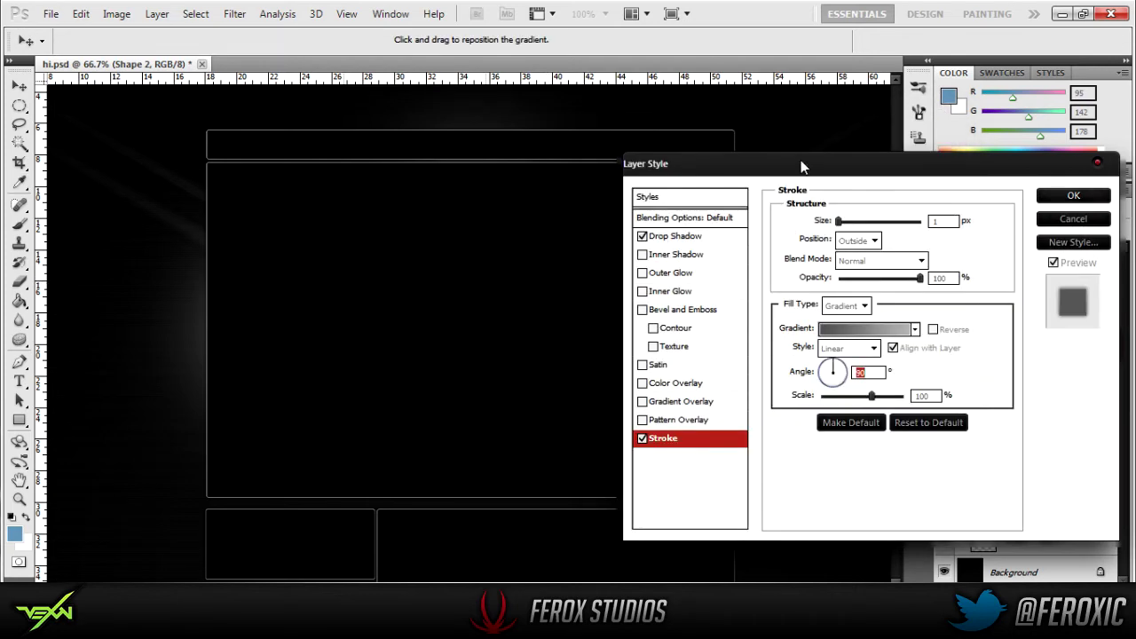
drag(801, 167, 847, 182)
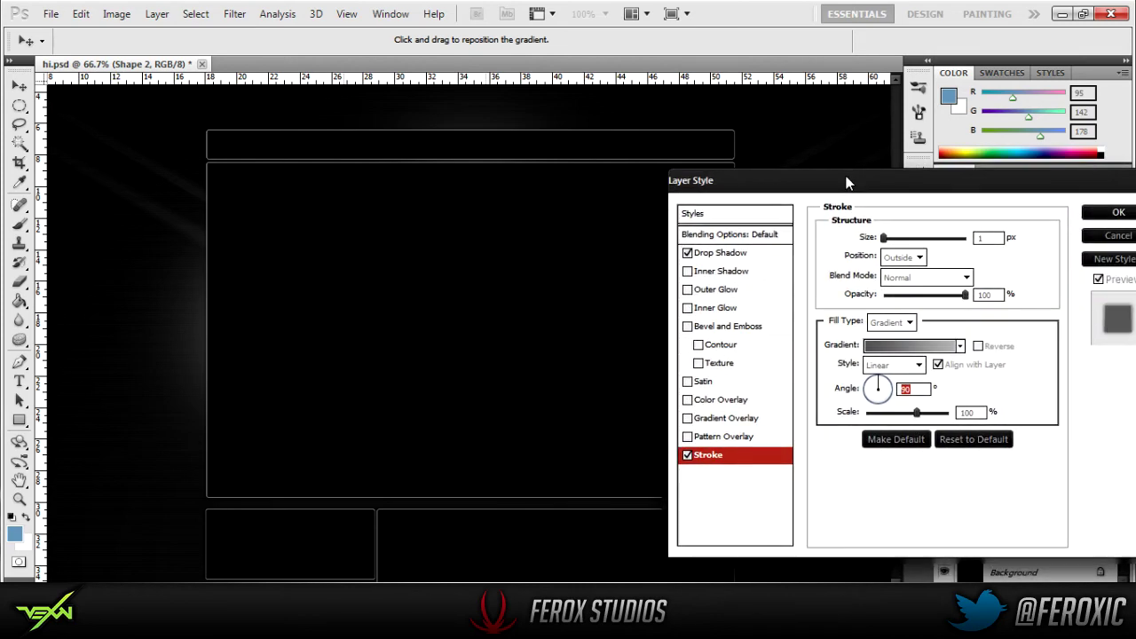
click(721, 270)
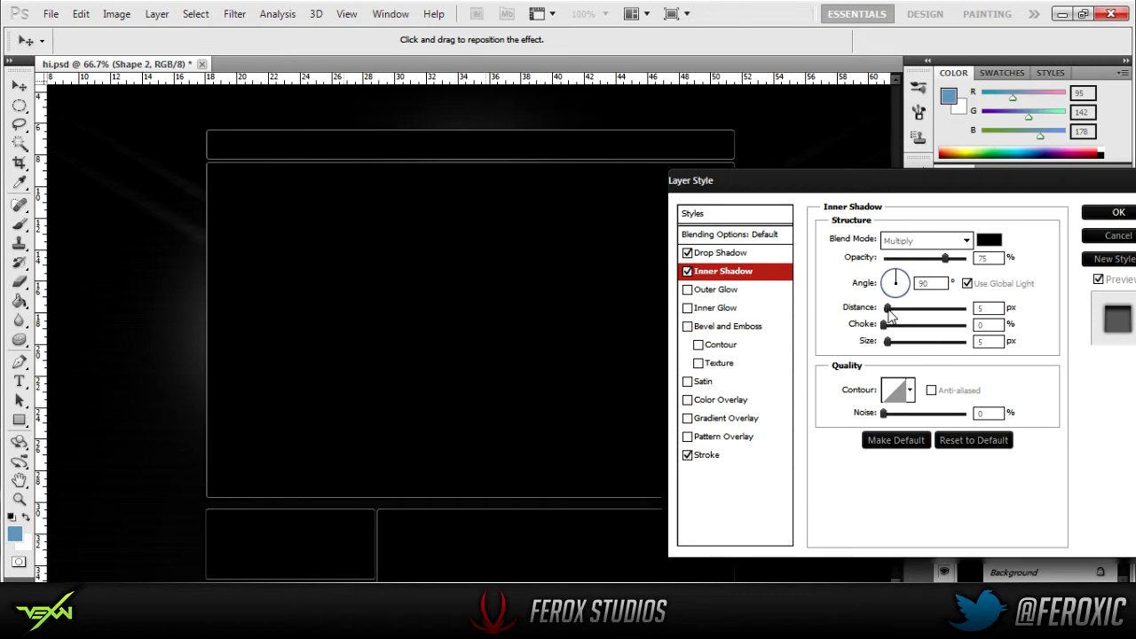
drag(888, 309, 866, 312)
drag(891, 348, 896, 348)
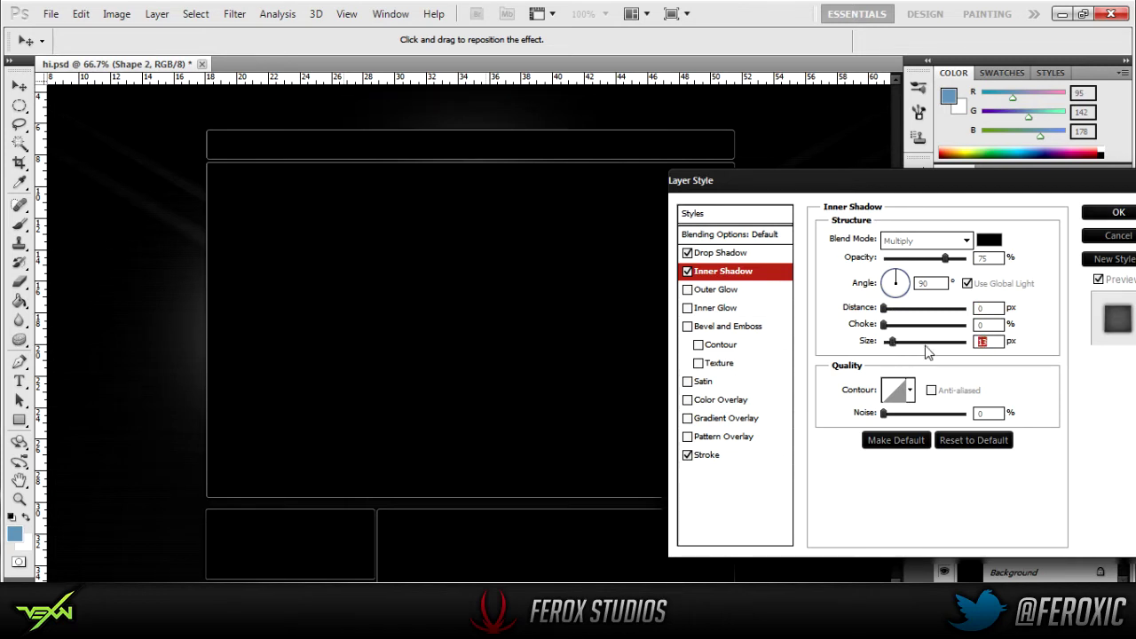
click(1109, 211)
Zoom to 100% and refine the Inner Shadow to 9 px size, 47% choke, more distance
key(z)
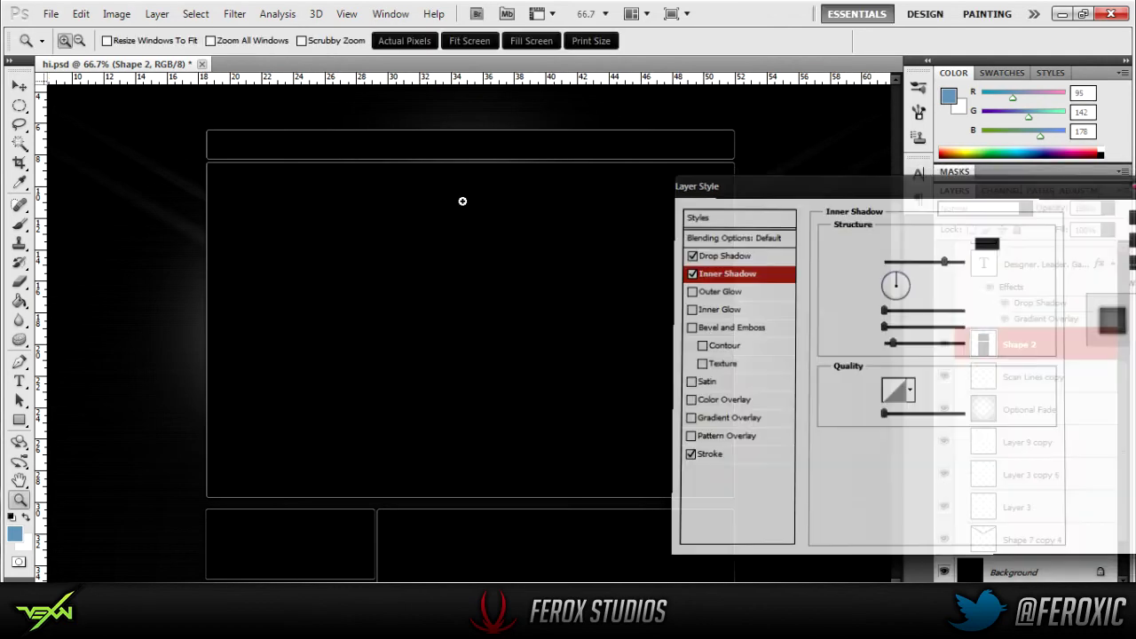
click(410, 399)
scroll(411, 399, down, 3)
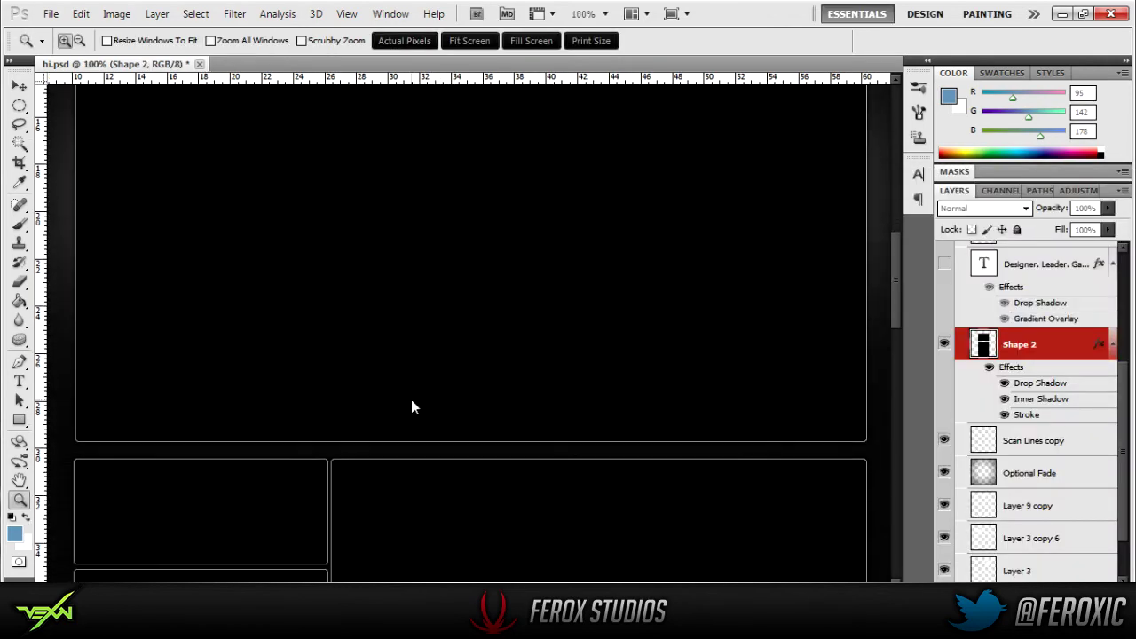
double_click(1036, 400)
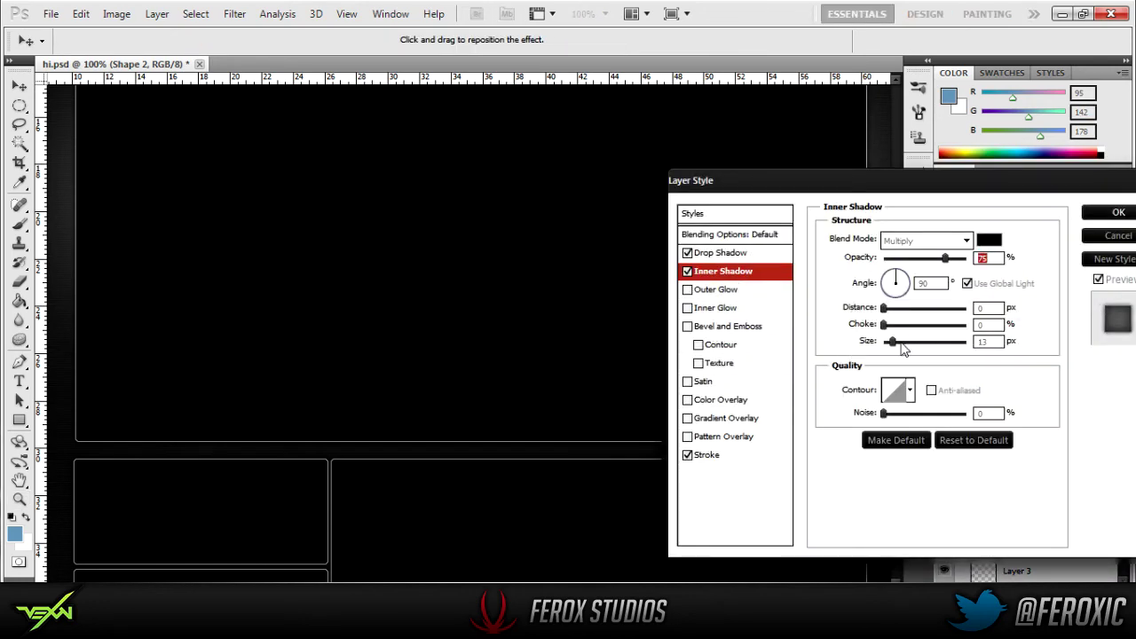
drag(902, 349, 893, 350)
drag(884, 325, 923, 336)
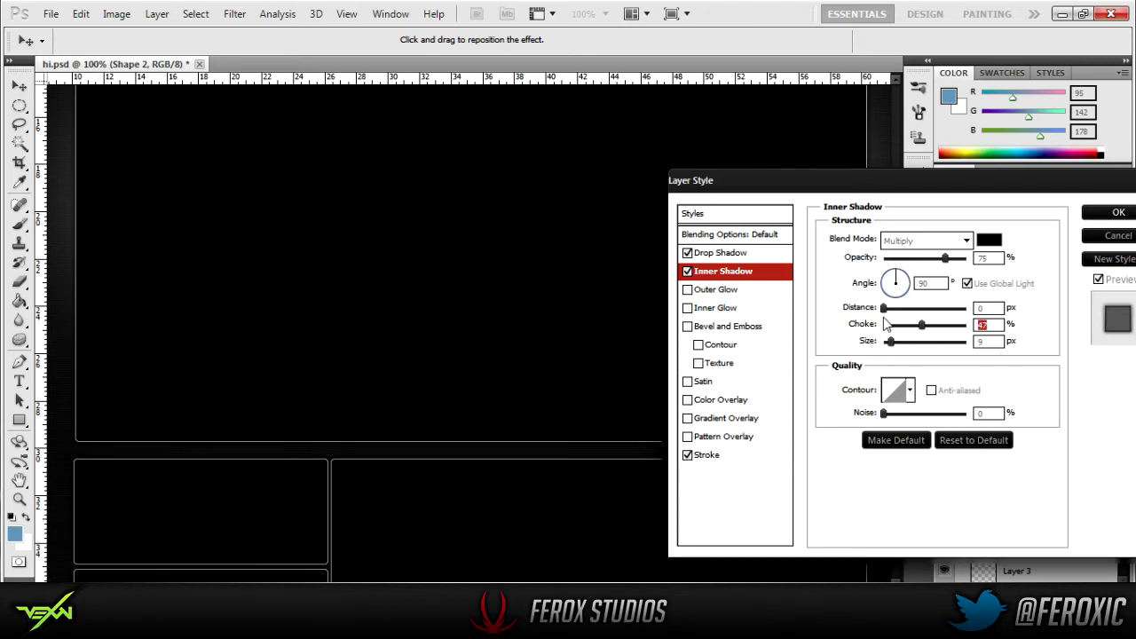
drag(885, 311, 870, 318)
click(1118, 214)
Zoom back out, swap colours, and set the foreground colour to pure white #ffffff
key(z)
right_click(380, 305)
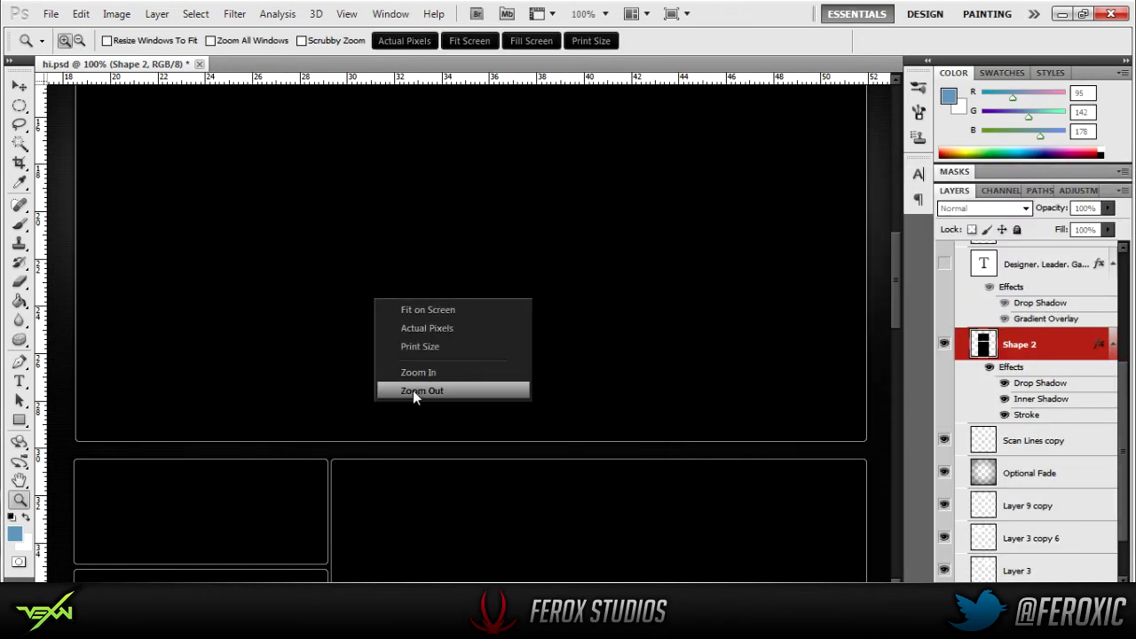
click(413, 391)
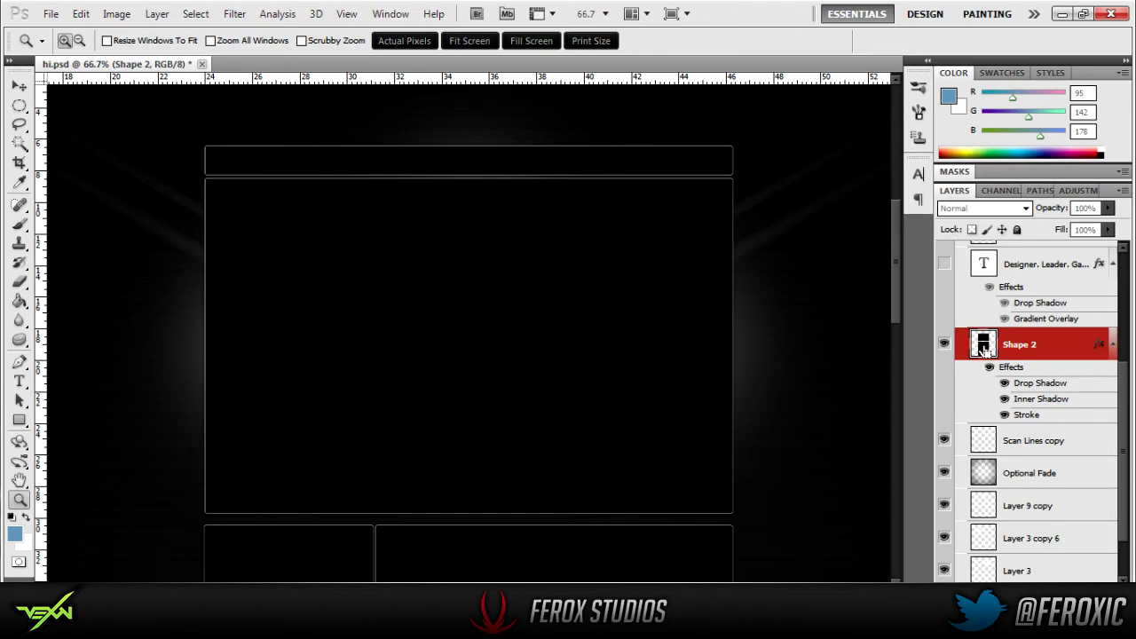
click(27, 517)
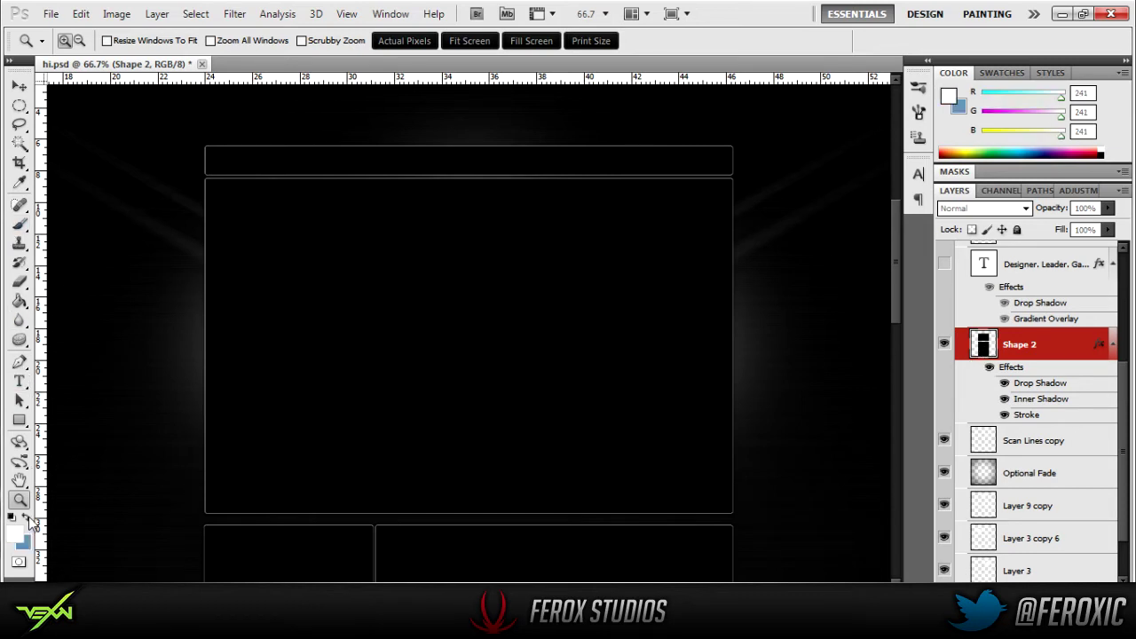
click(18, 529)
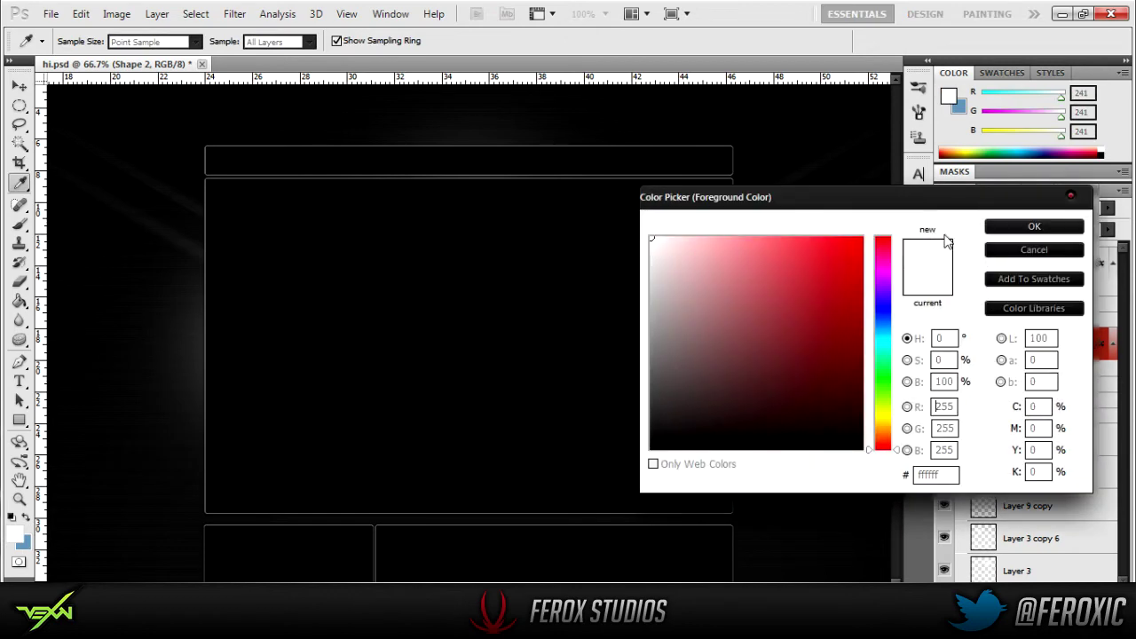
click(1034, 227)
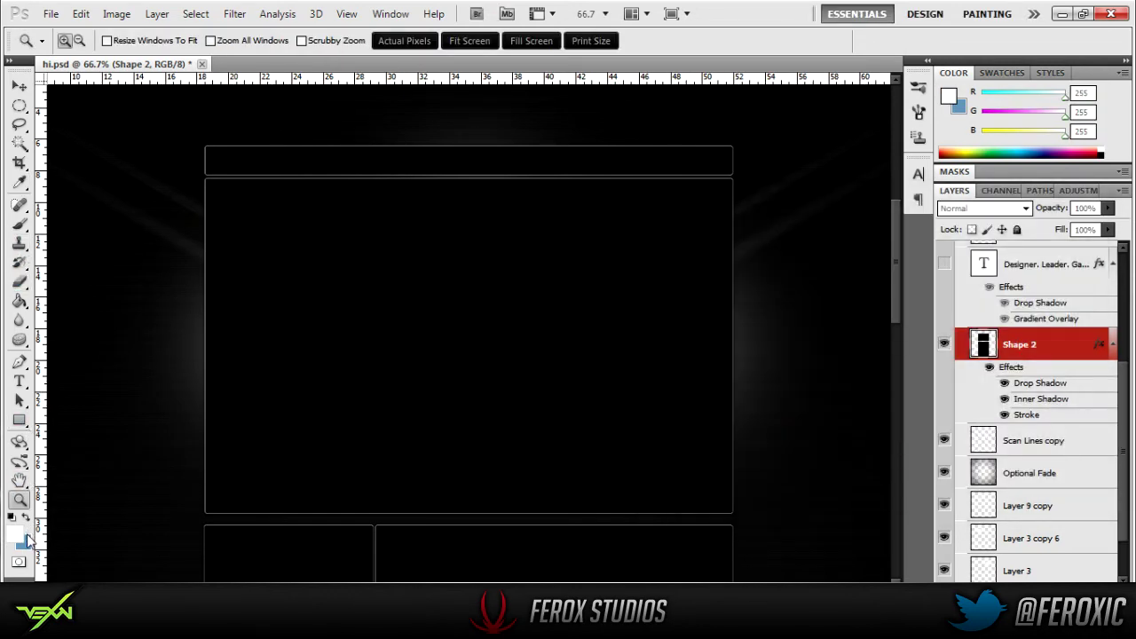
Browse the toolbox's tool variant flyouts from shapes through clone stamp
click(21, 421)
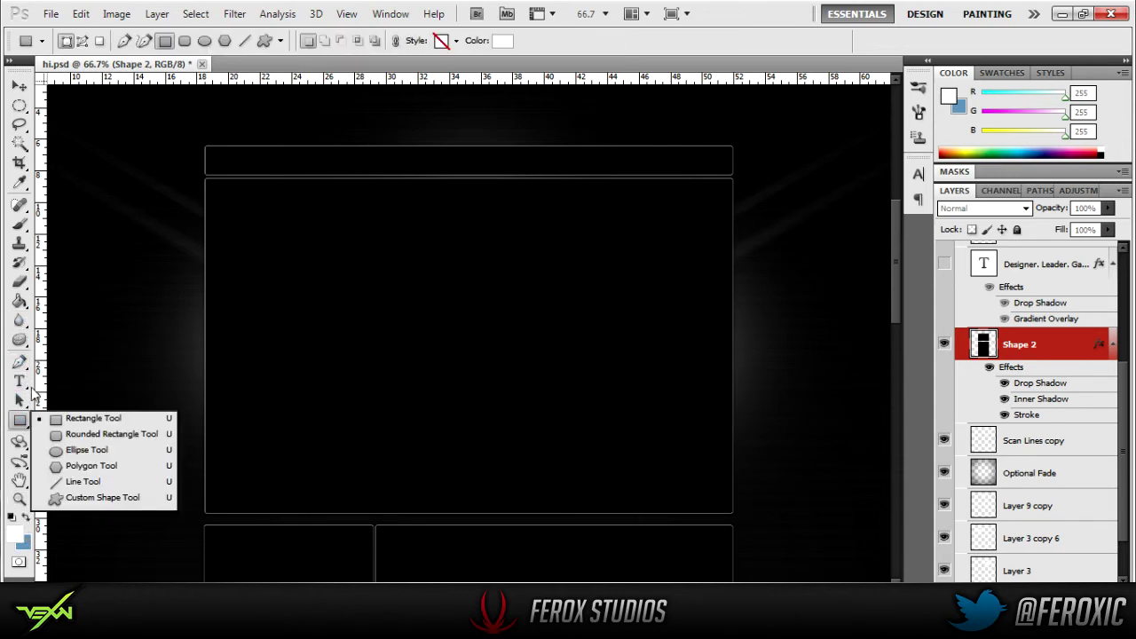
click(24, 401)
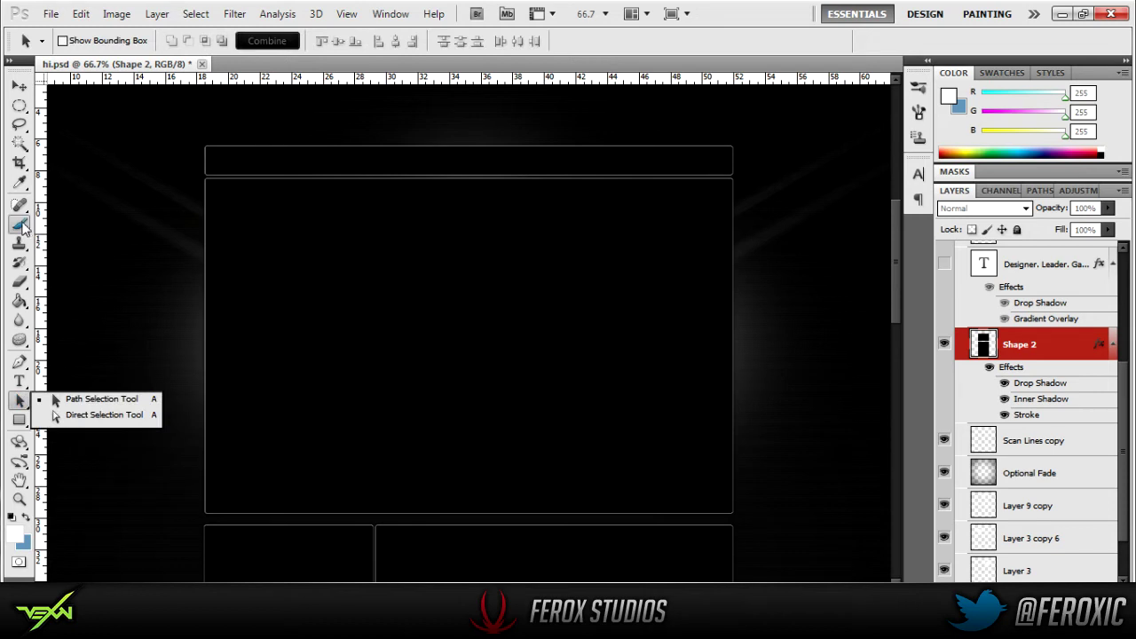
click(20, 144)
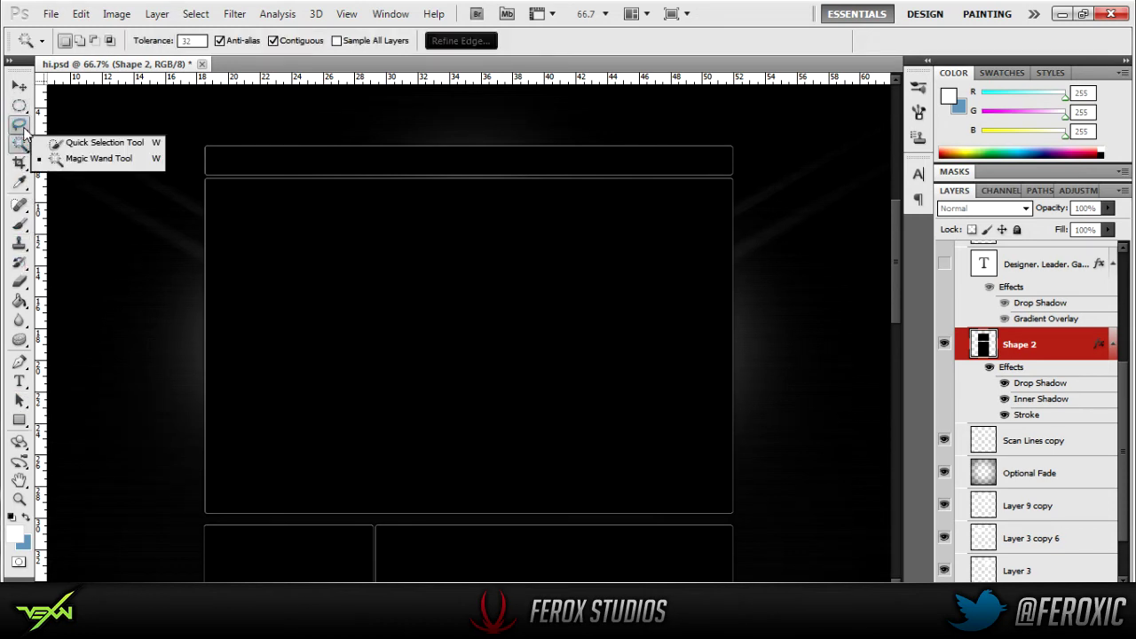
click(20, 124)
click(20, 106)
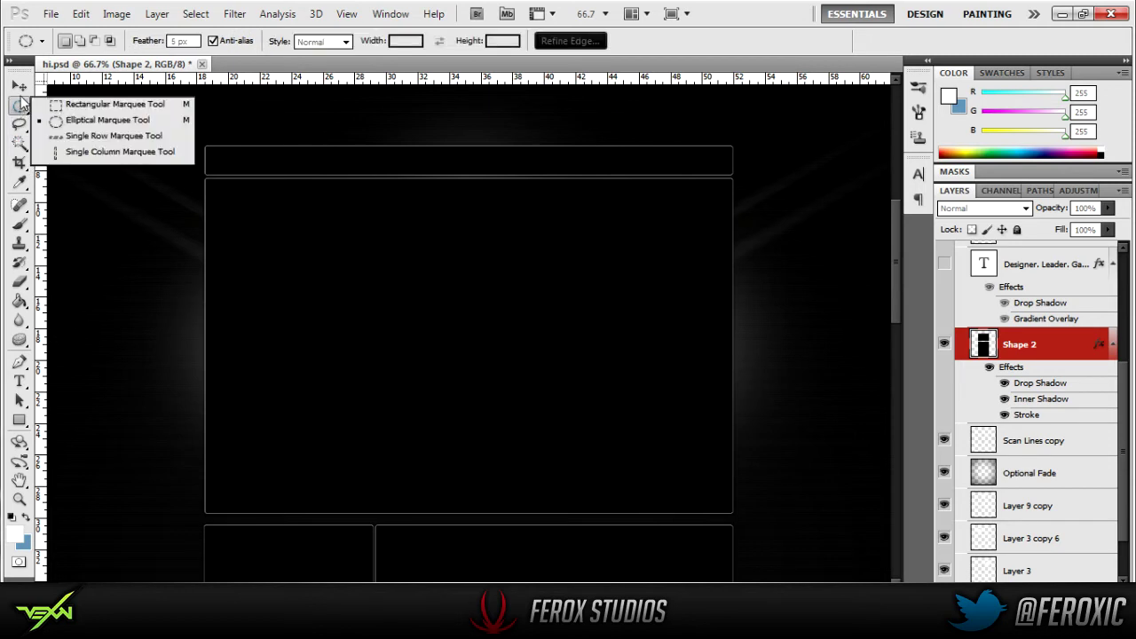
click(19, 182)
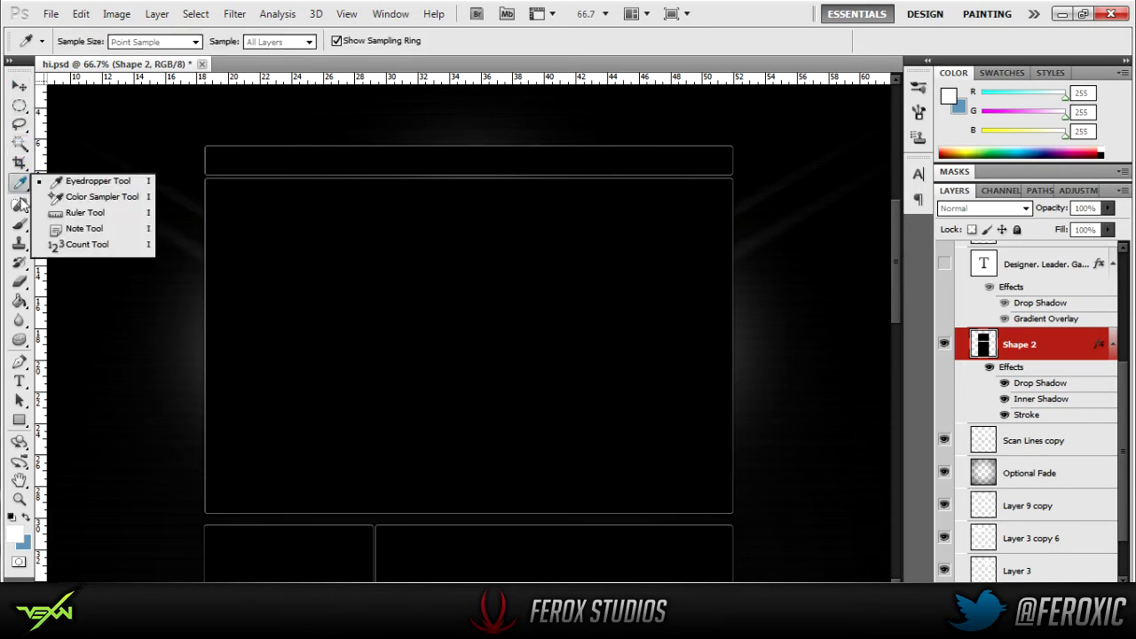
click(20, 203)
click(20, 223)
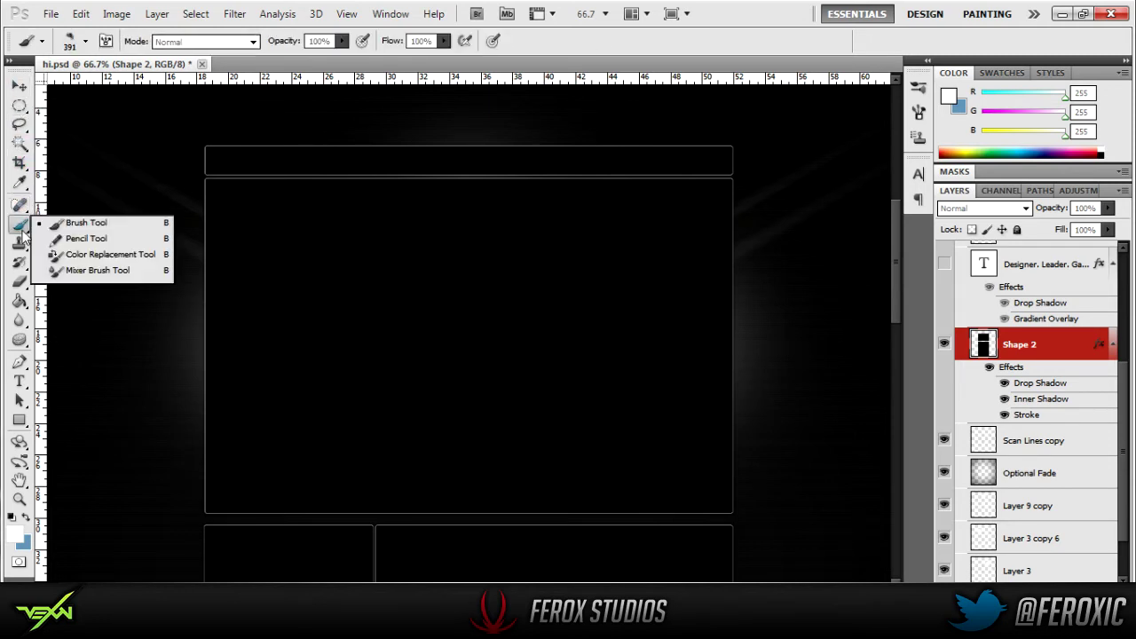
click(21, 263)
click(19, 243)
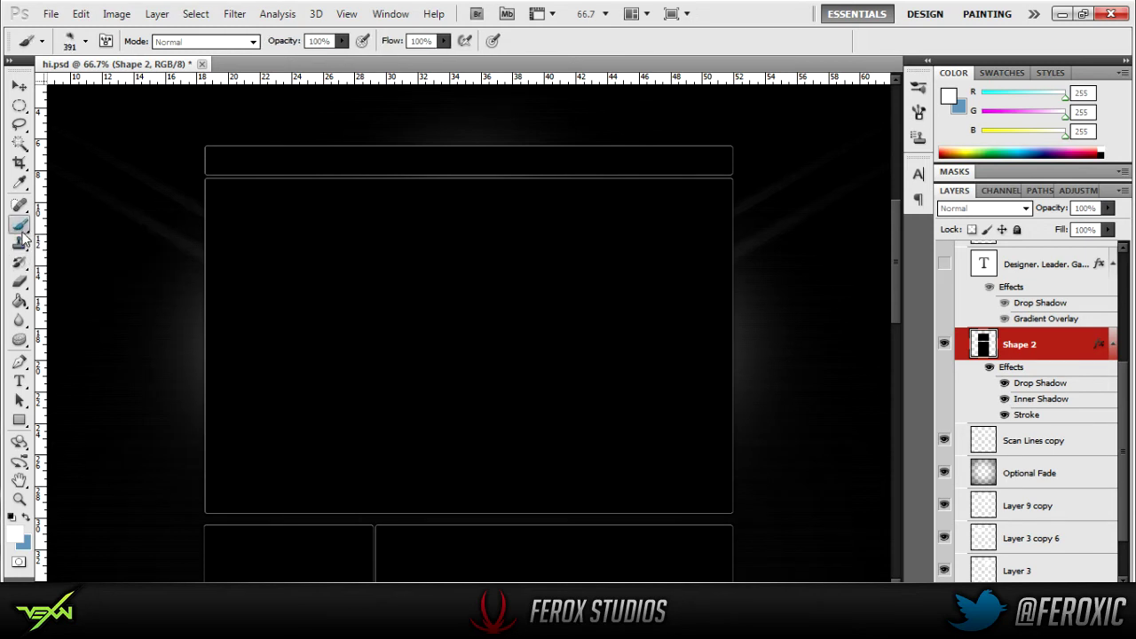
Select the Gradient Tool with the white-to-transparent gradient preset
click(19, 301)
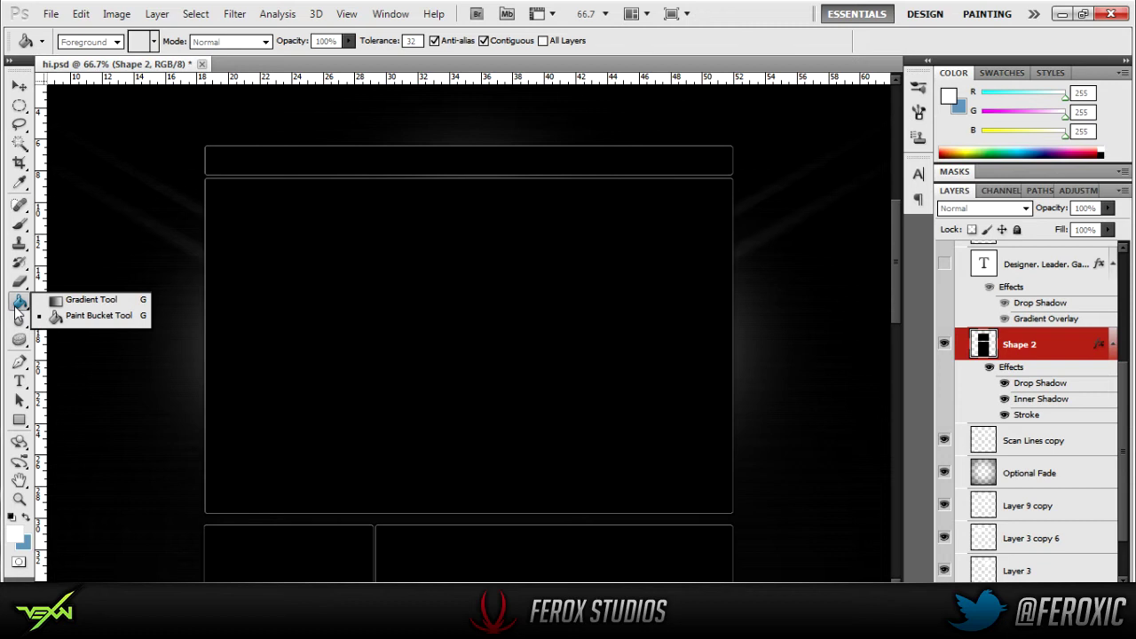
click(59, 301)
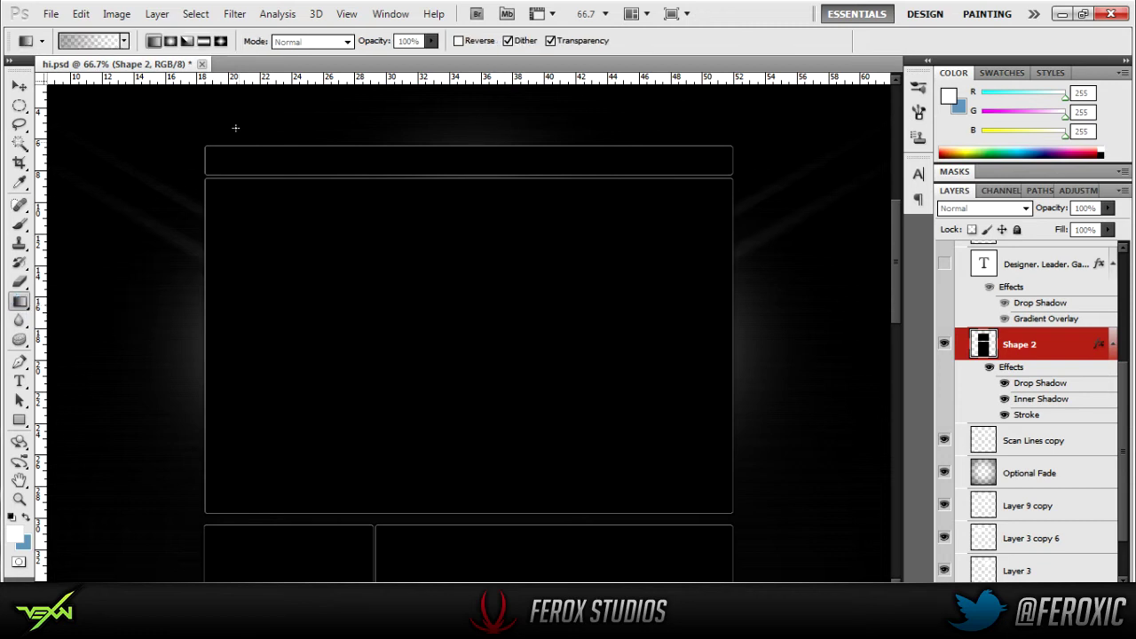
click(123, 40)
click(76, 70)
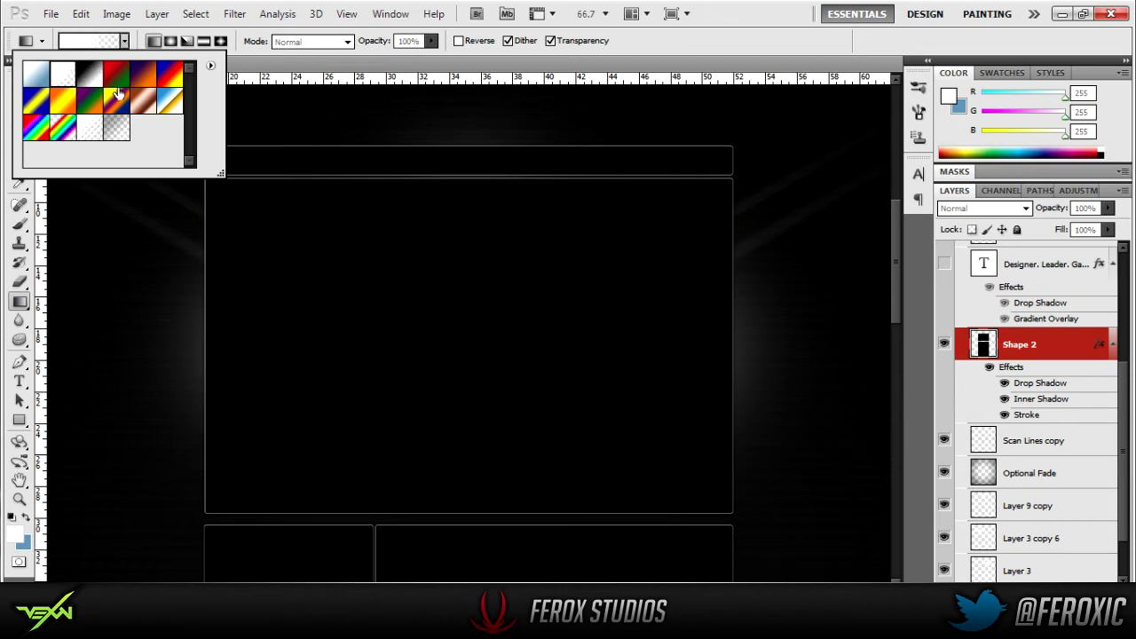
click(702, 47)
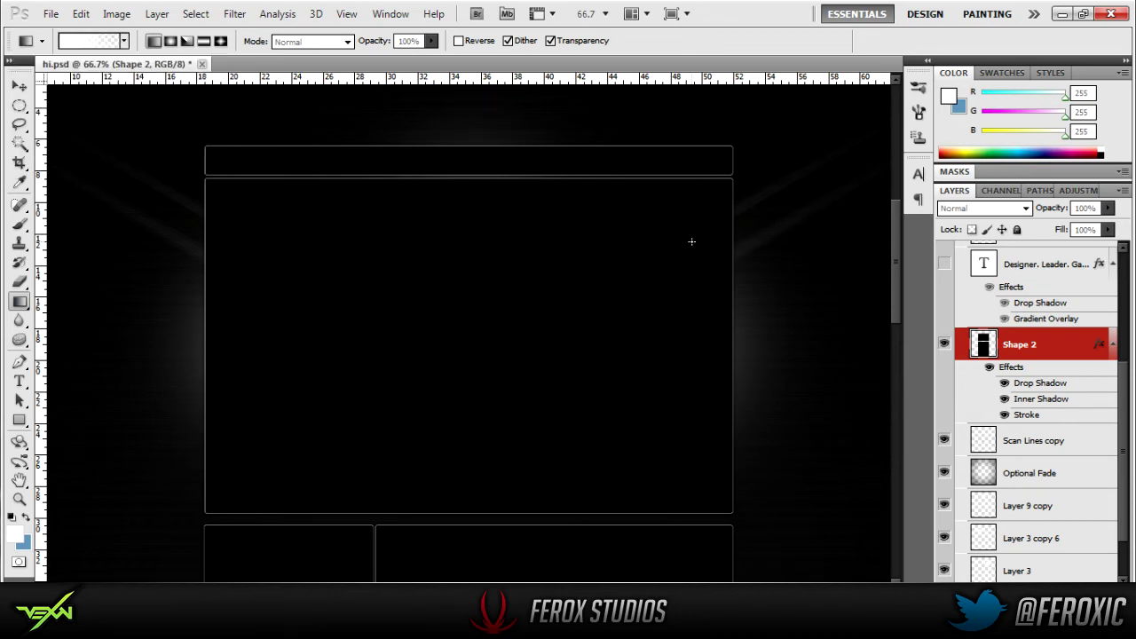
Create a new Layer 4 and drag a white gradient down from the top of the canvas
key(ctrl+shift+alt+n)
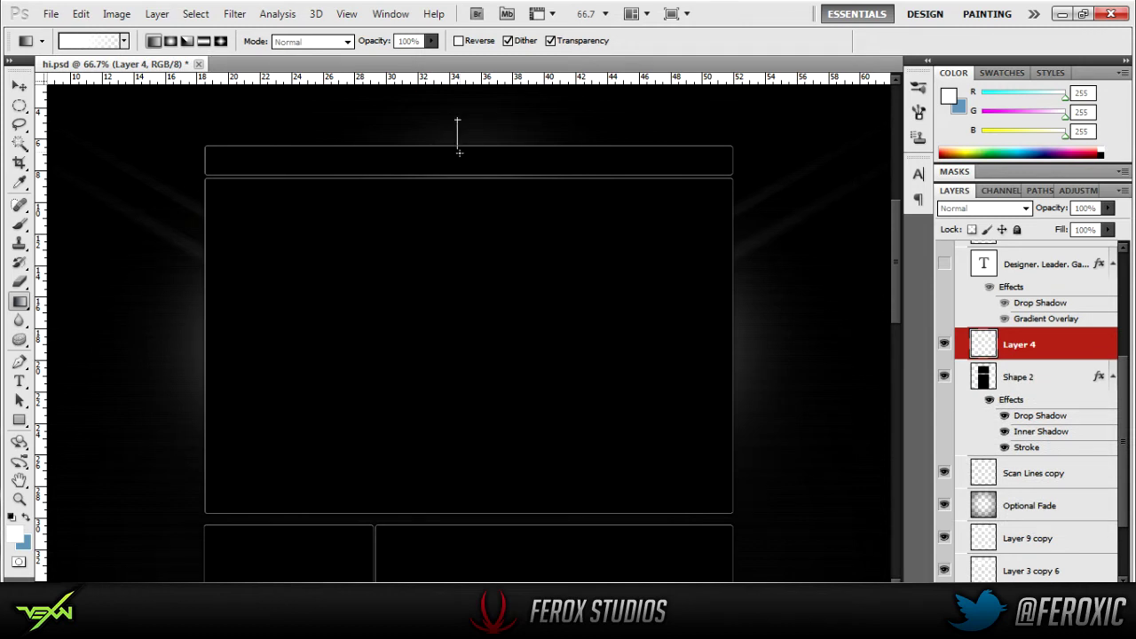
drag(458, 160, 459, 161)
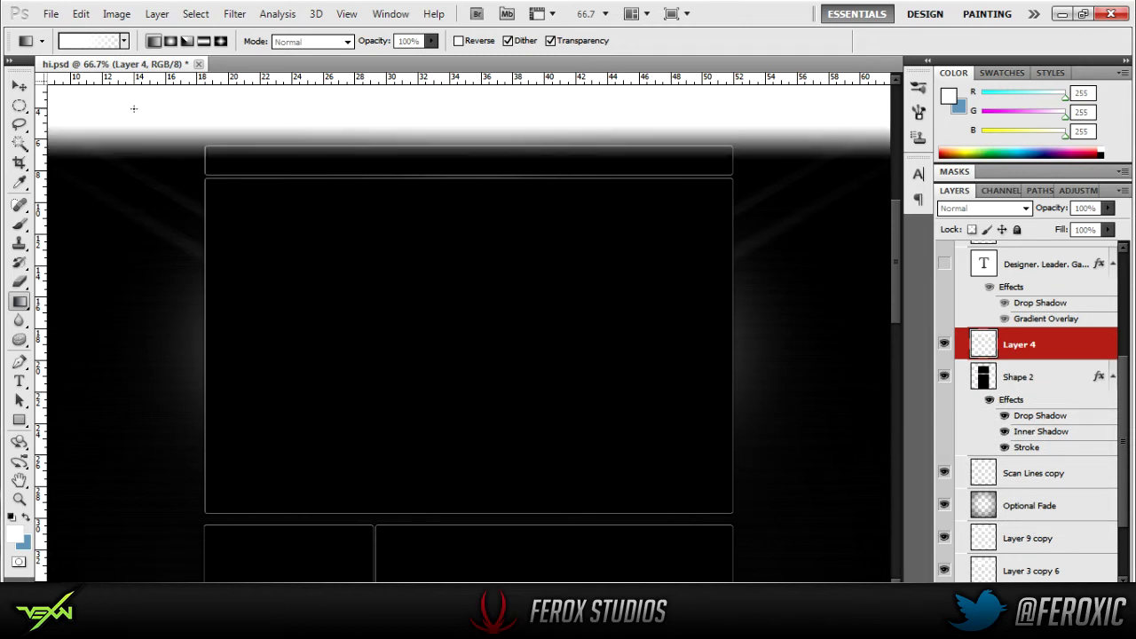
click(19, 85)
scroll(266, 248, up, 5)
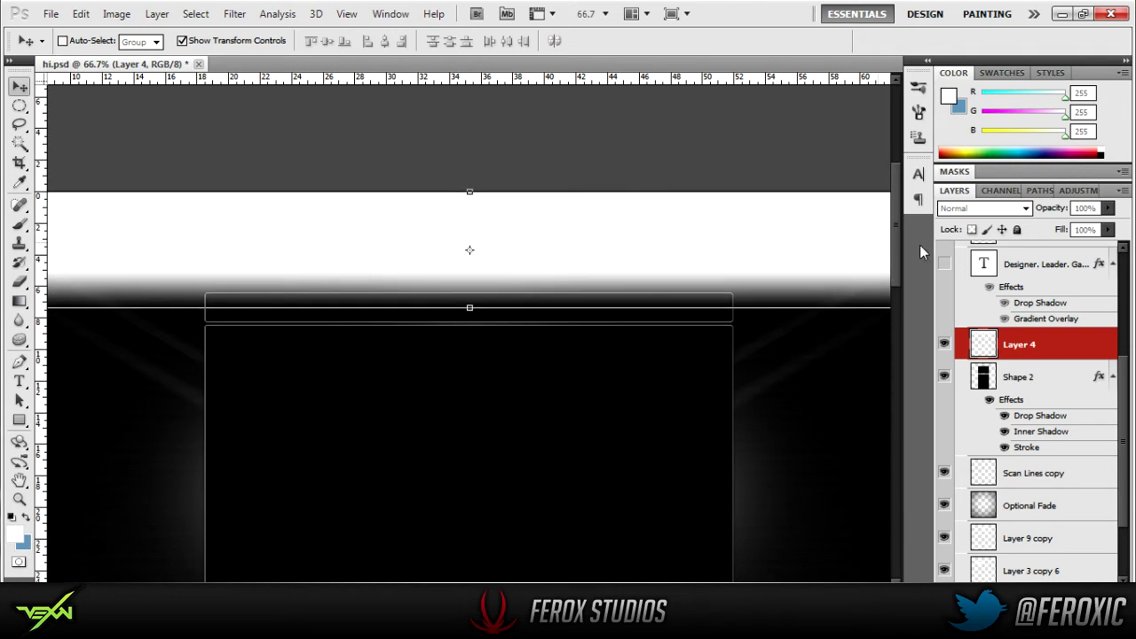
Clip Layer 4 to Shape 2, set its Fill to 50%, and duplicate it
right_click(1097, 346)
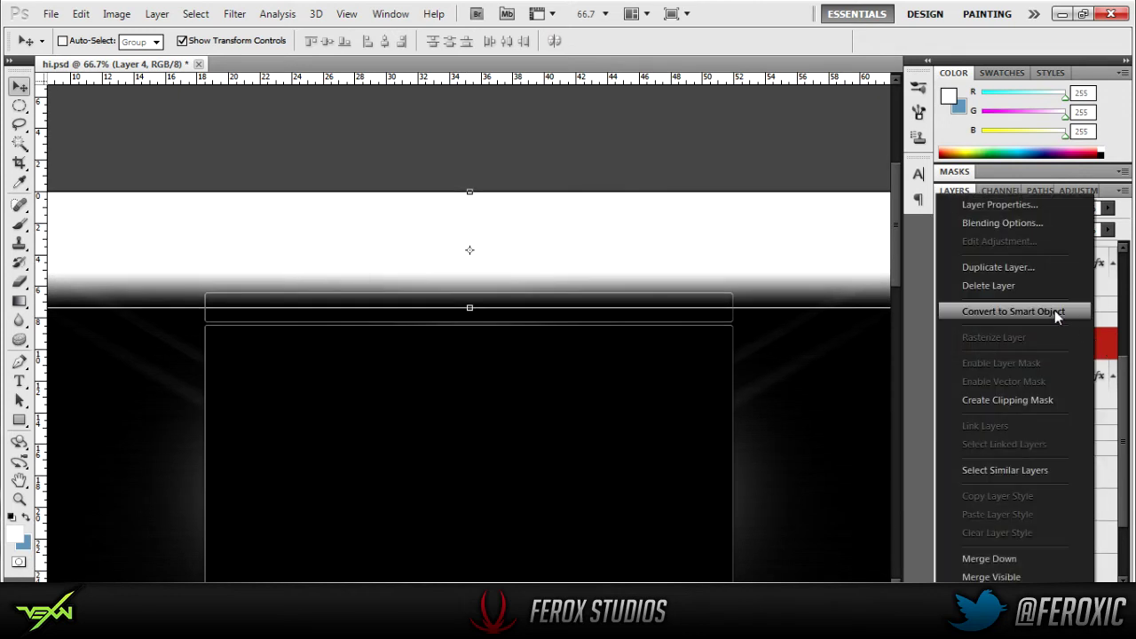
click(1021, 399)
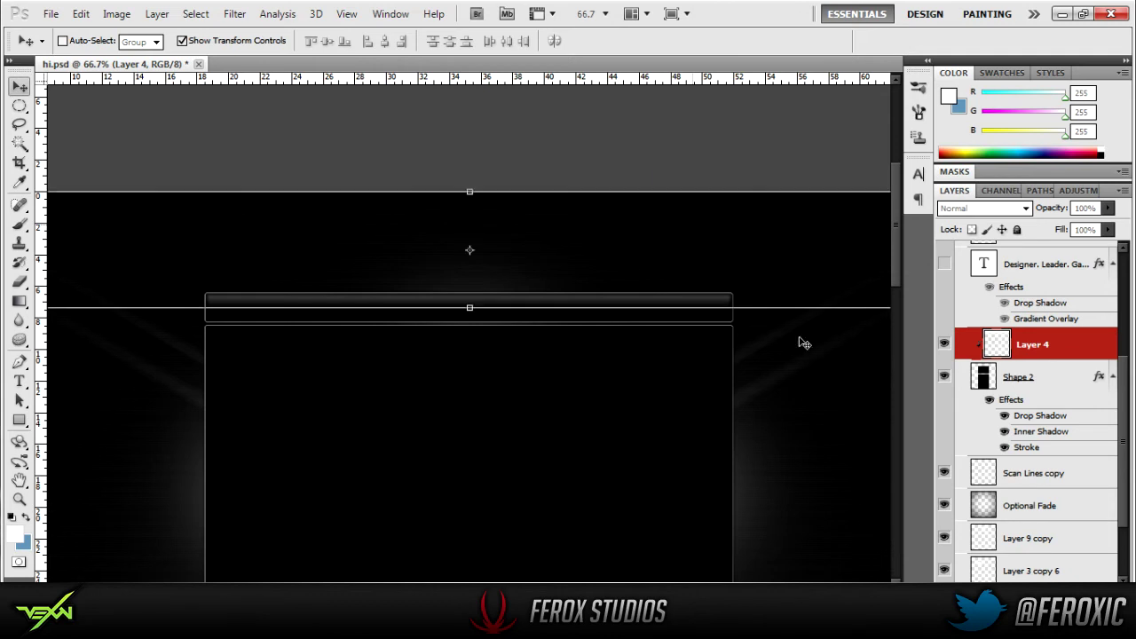
click(1097, 230)
text(10)
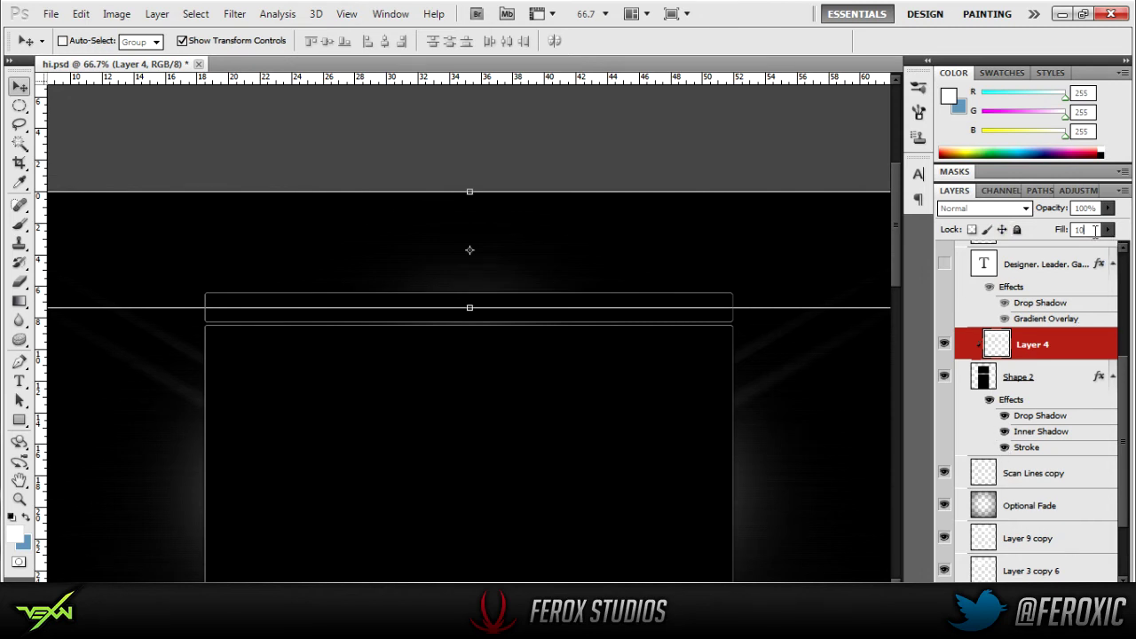
text(50)
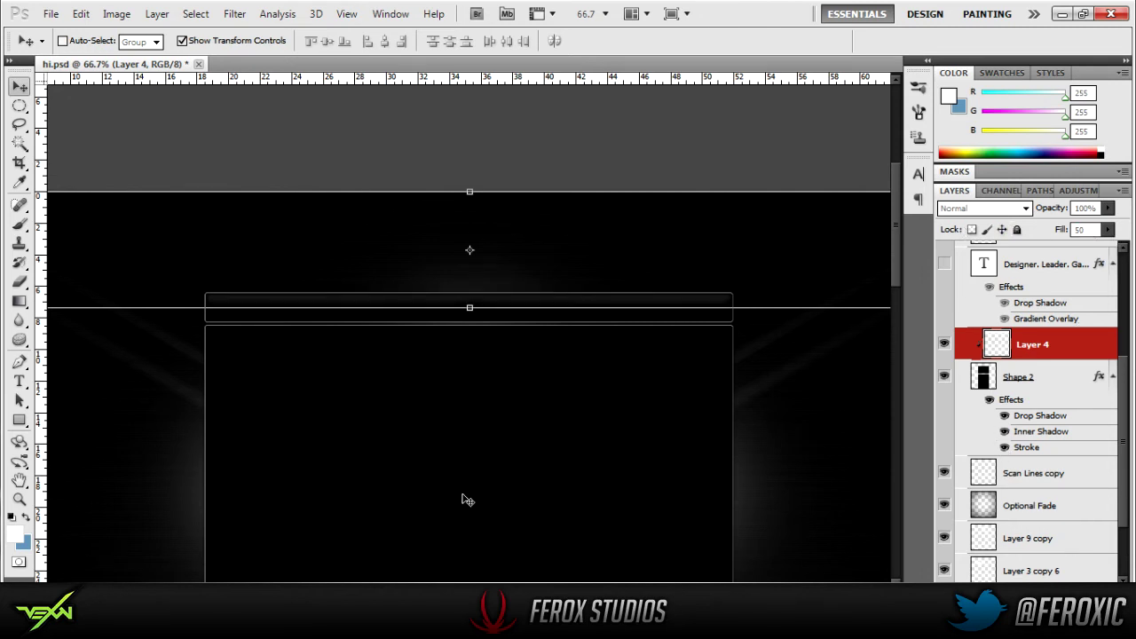
key(Return)
key(ctrl+j)
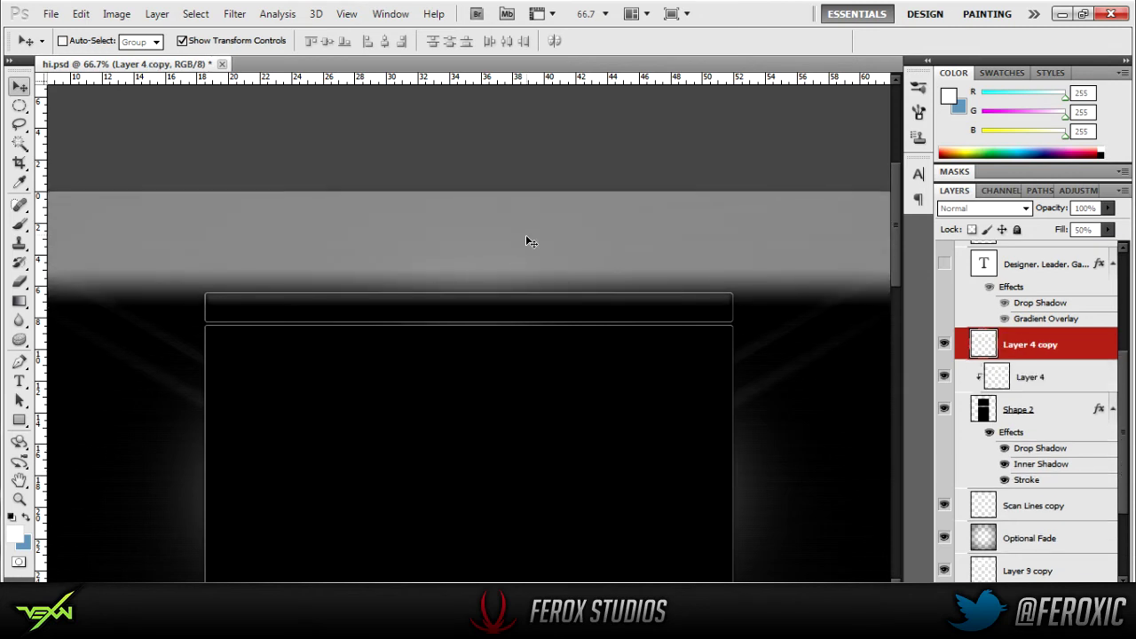
Place Layer 4 copy below Layer 4 and erase its bright bar with a 123 px hard eraser
drag(525, 236, 529, 277)
drag(1050, 348, 1051, 392)
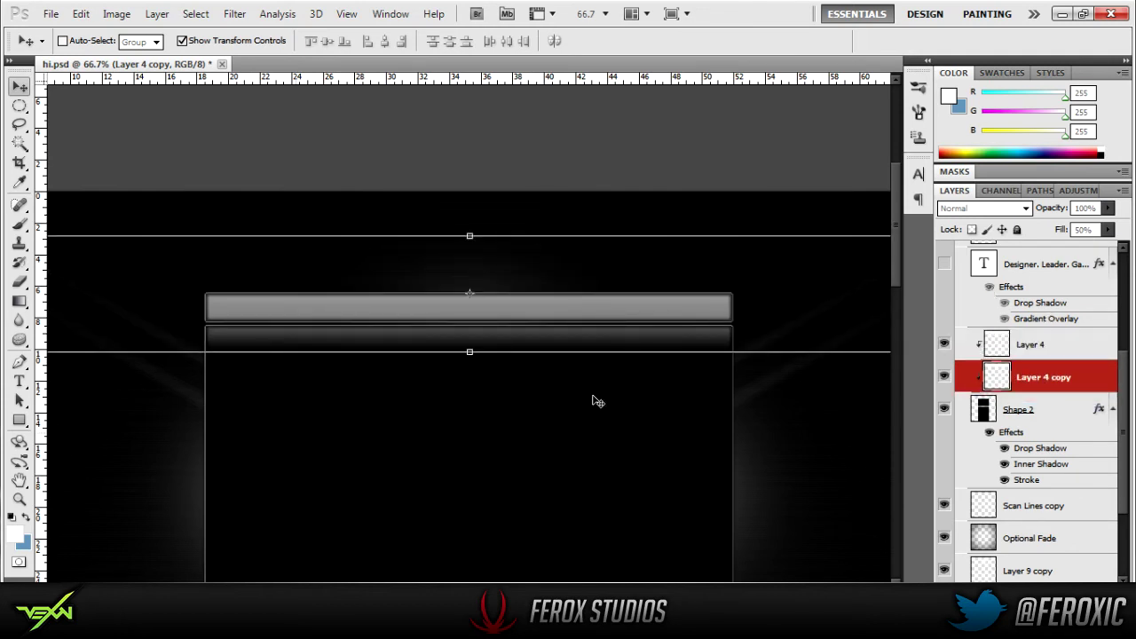
click(24, 282)
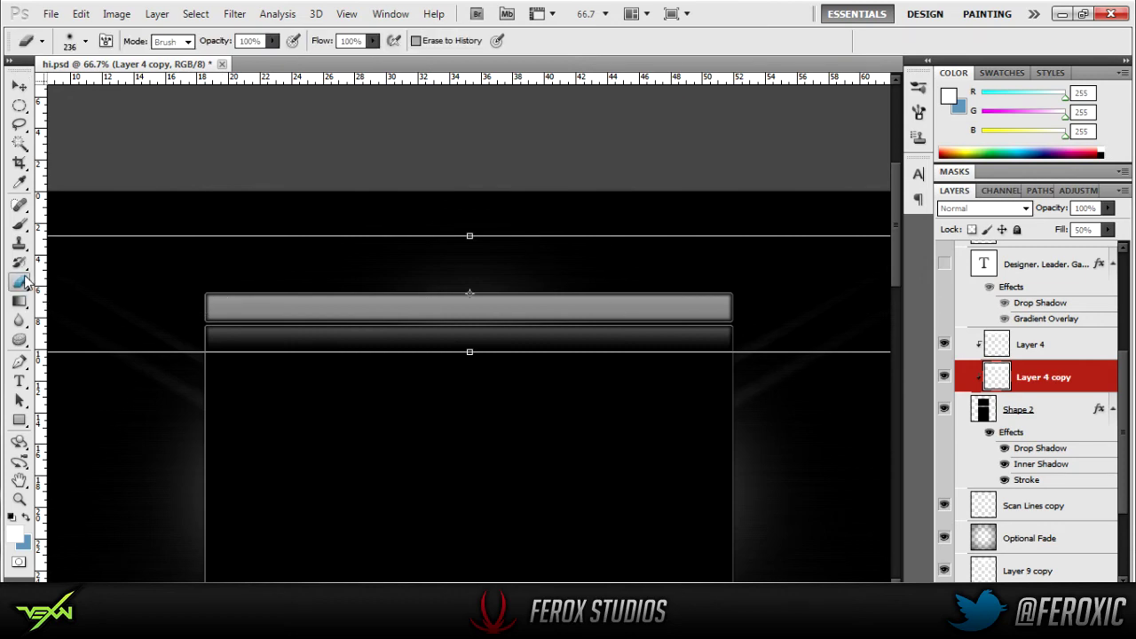
click(85, 40)
click(116, 156)
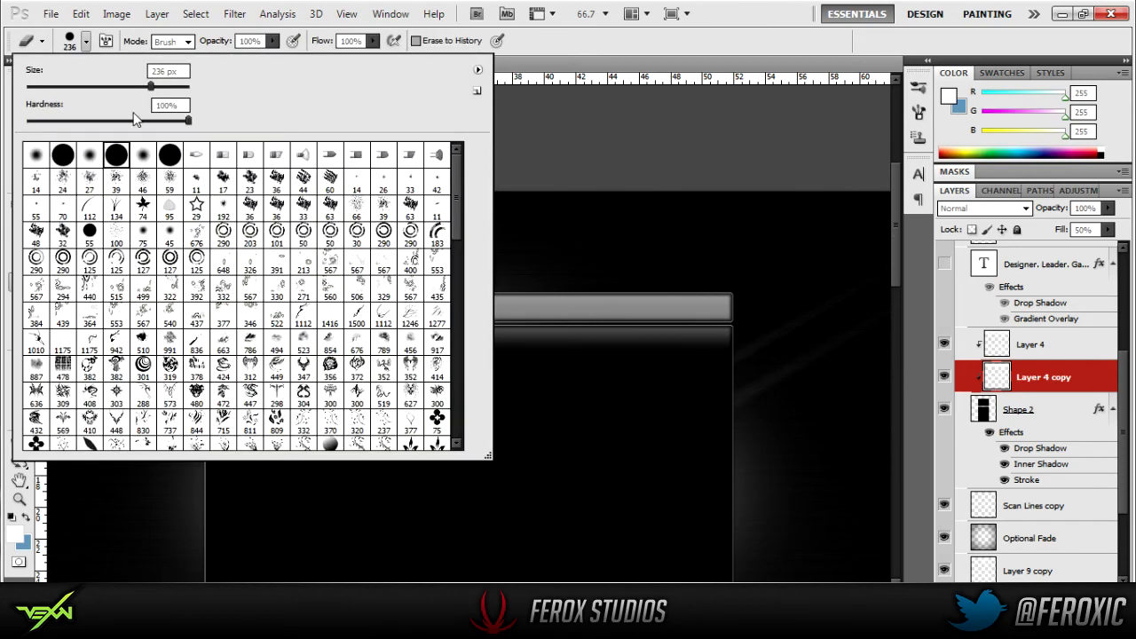
click(117, 86)
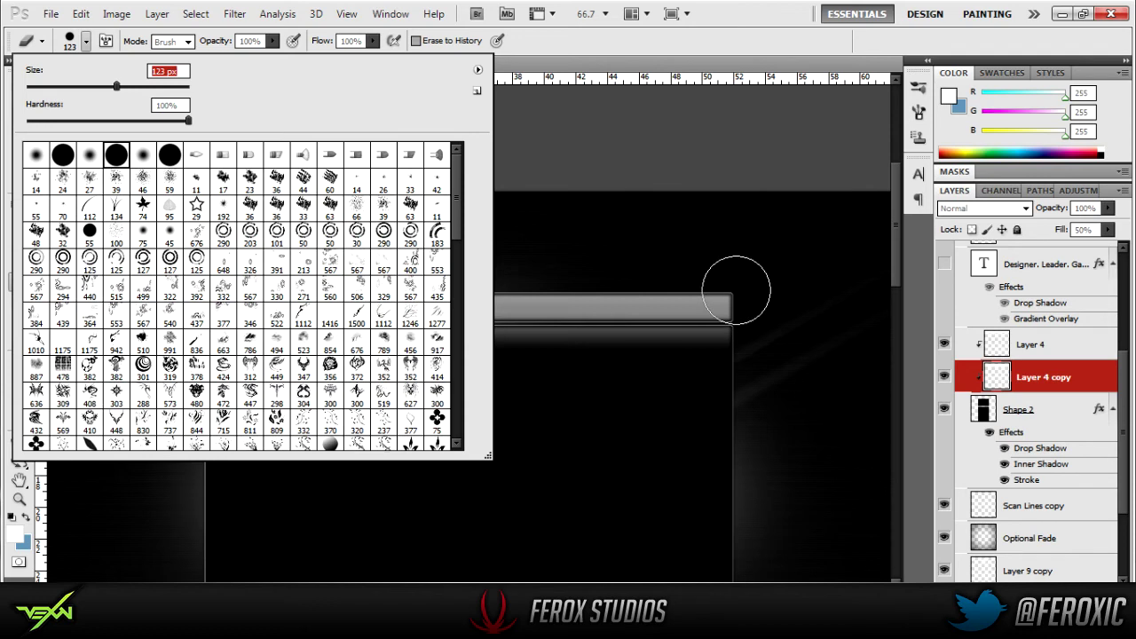
drag(735, 298, 165, 298)
Set Layer 4 copy's fill to 25%
scroll(165, 298, left, 2)
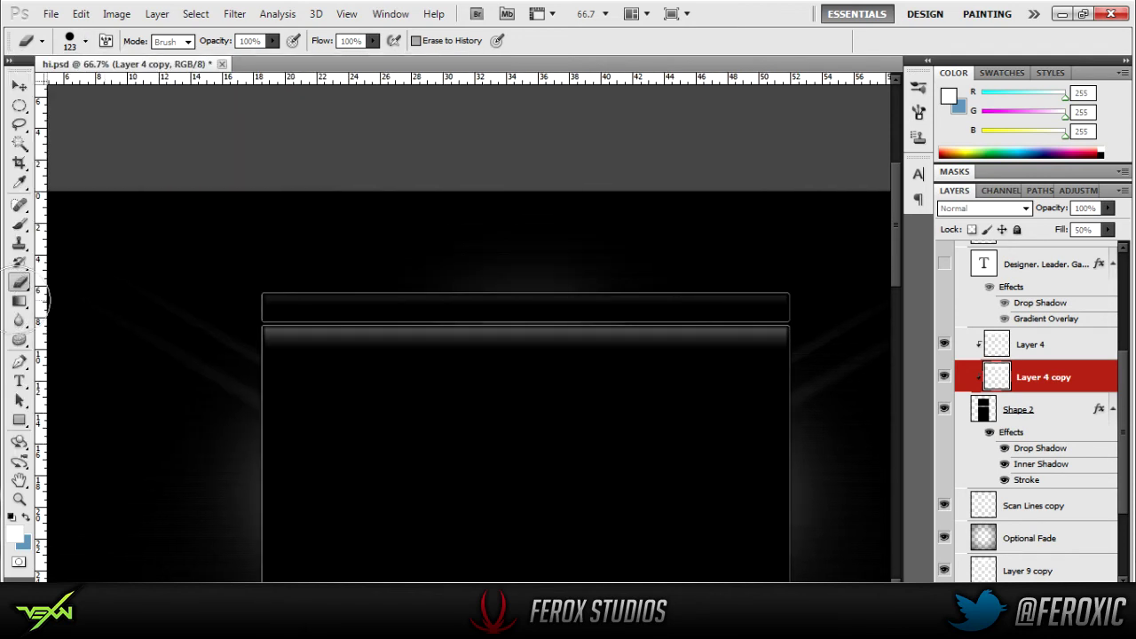
scroll(692, 248, down, 3)
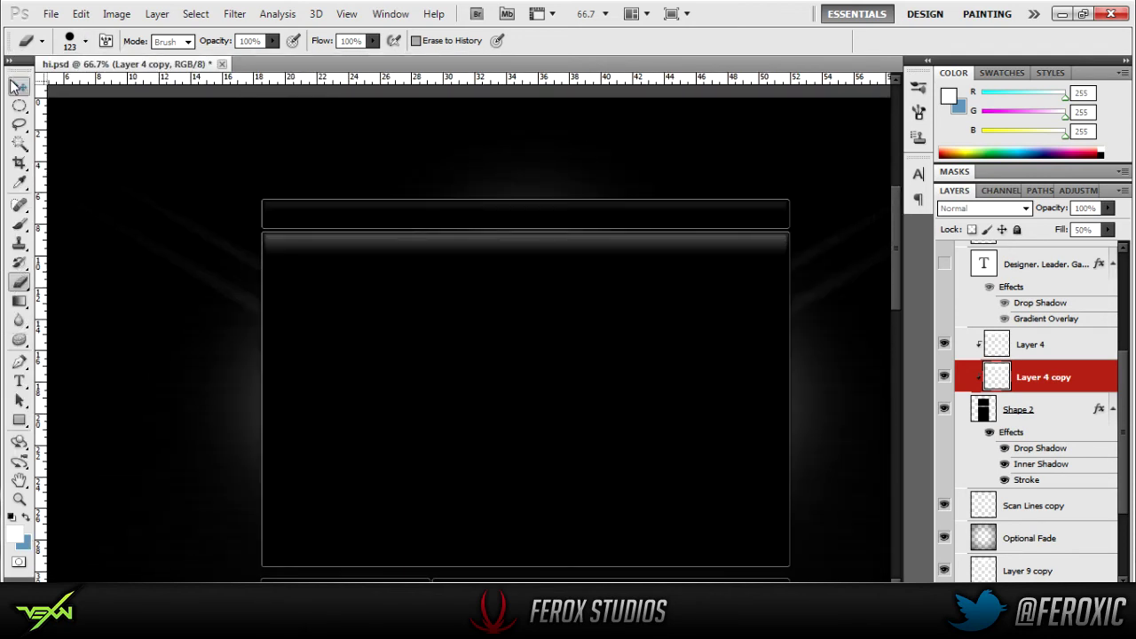
click(18, 85)
key(ctrl+h)
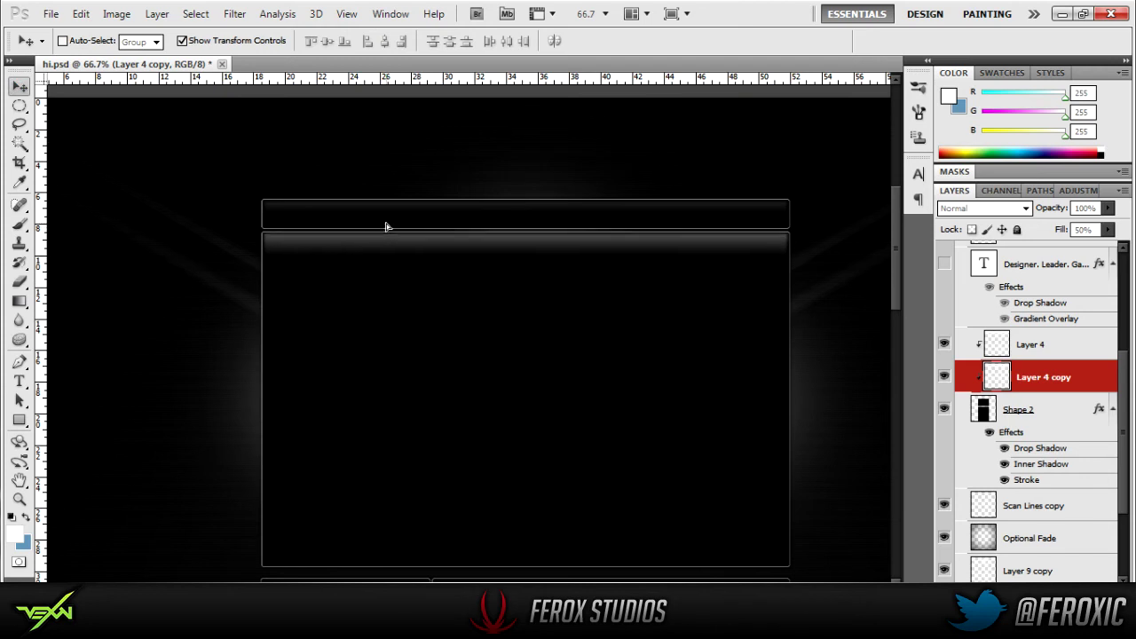
key(ctrl+h)
click(1082, 230)
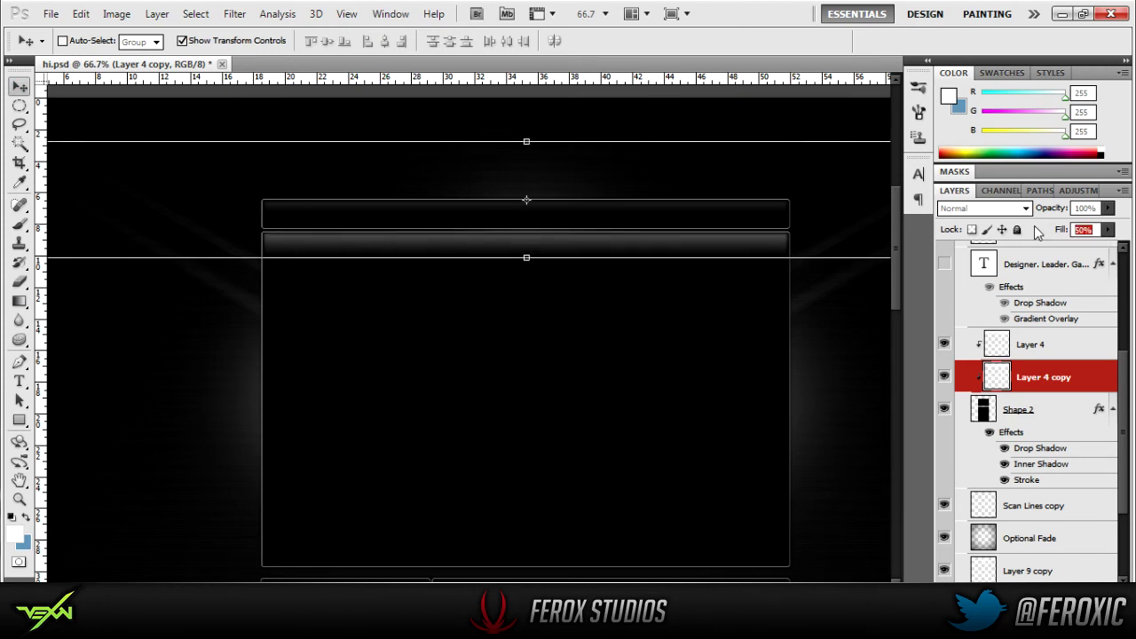
text(25)
key(Return)
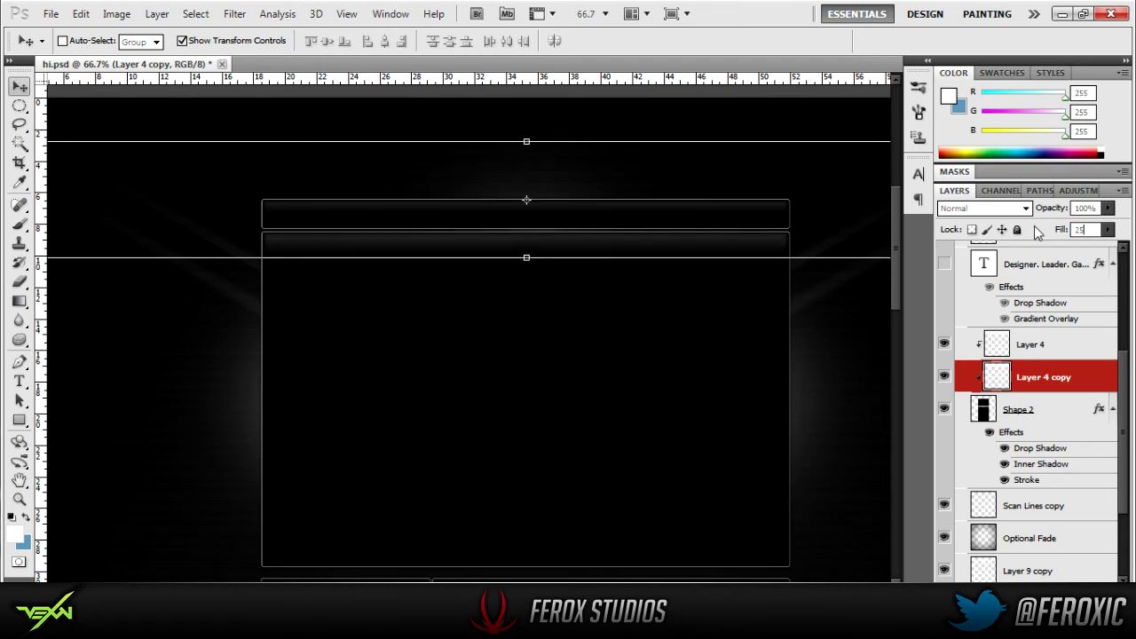
Duplicate the faded highlight as Layer 4 copy 2, reposition it, and clip it to Shape 2
key(ctrl+h)
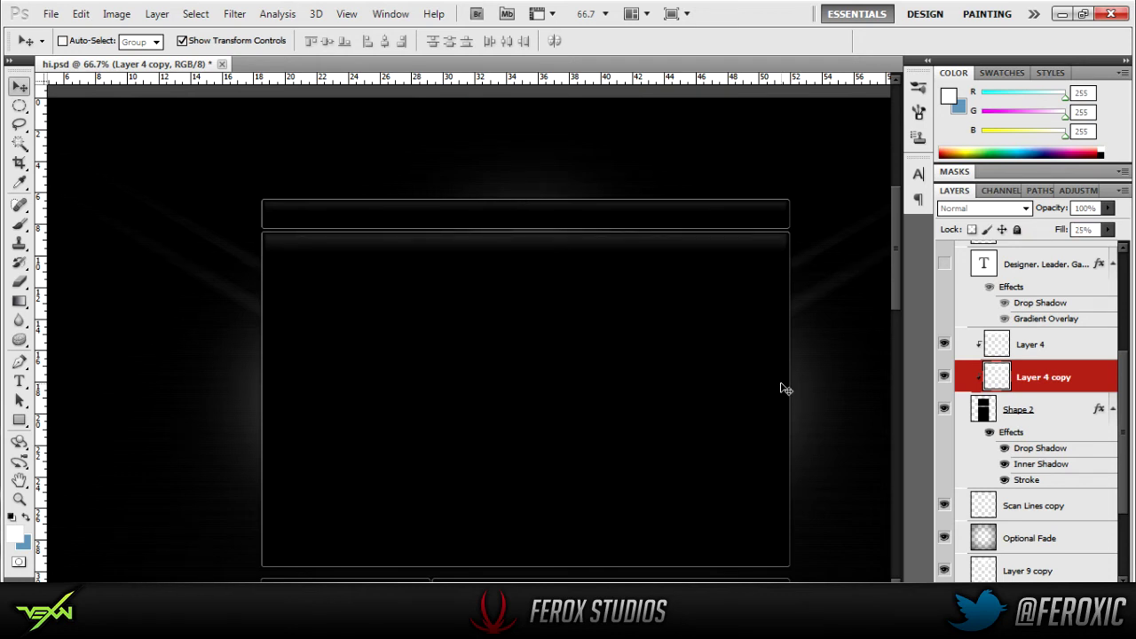
key(ctrl+h)
key(ctrl+j)
key(shift+Up)
key(shift+Up)
key(shift+Up)
key(shift+Up)
key(shift+Up)
key(shift+Up)
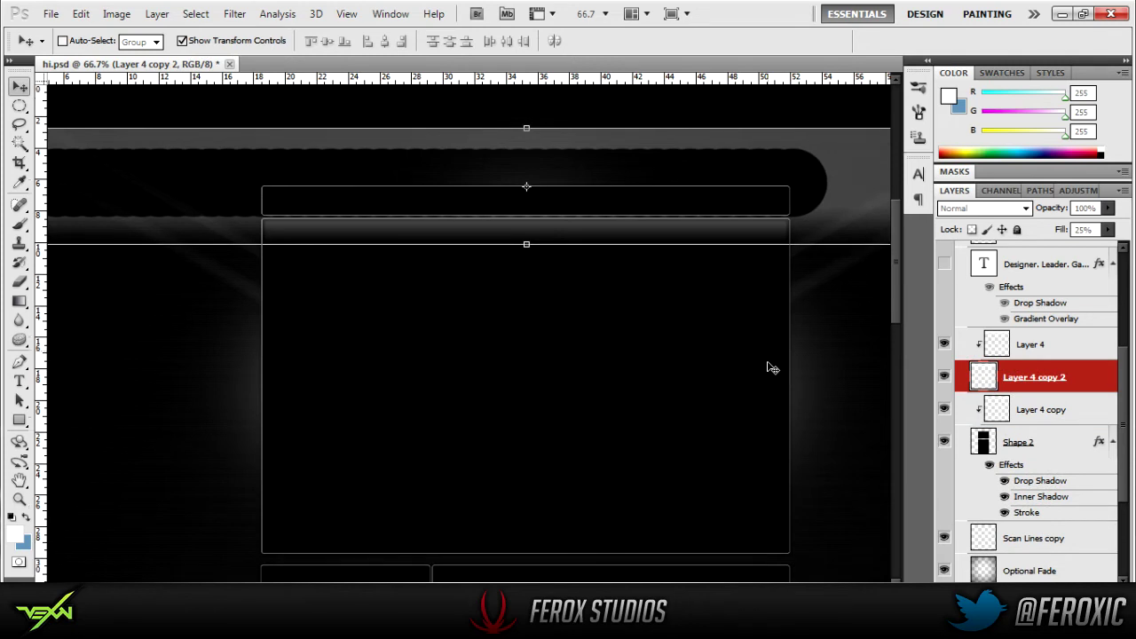
key(ctrl+h)
drag(645, 420, 639, 450)
mouse_move(1036, 388)
mouse_down()
mouse_move(1038, 415)
mouse_move(1037, 393)
mouse_up()
alt+click(1038, 425)
drag(658, 258, 610, 261)
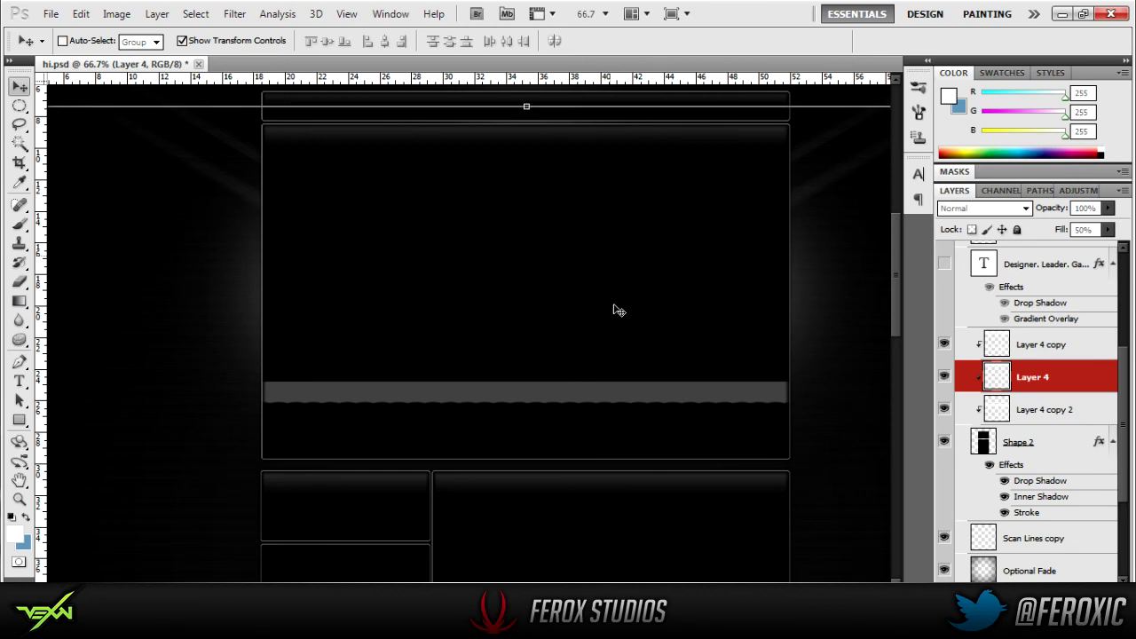
Erase the extra grey bar from Layer 4 copy 2, then view at 50%
scroll(616, 310, up, 1)
scroll(616, 310, down, 1)
click(1029, 412)
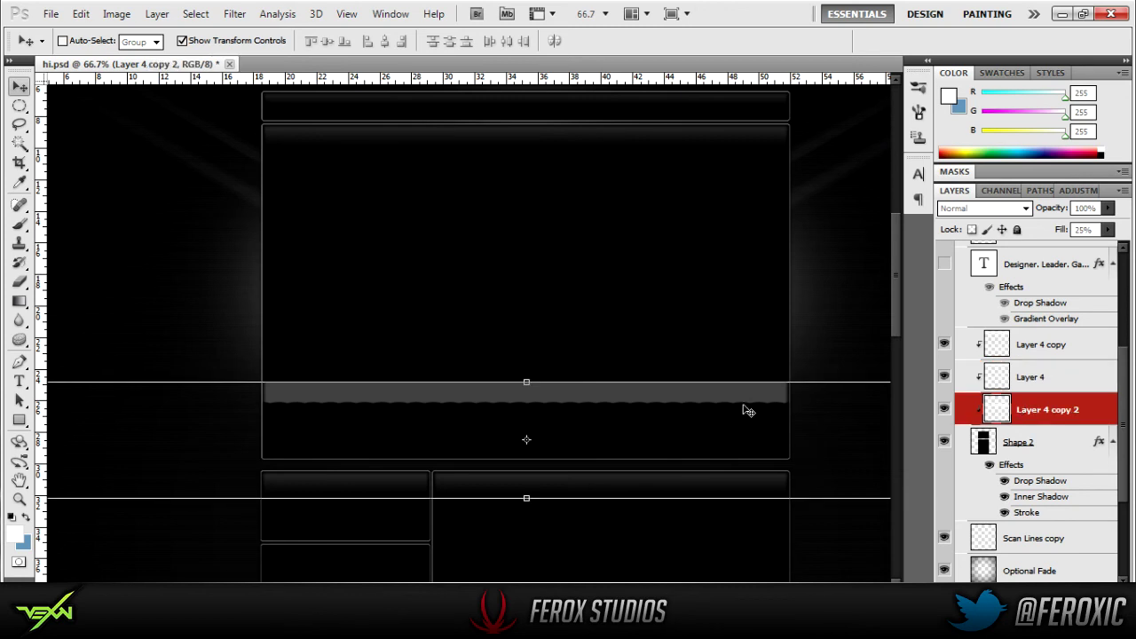
click(19, 282)
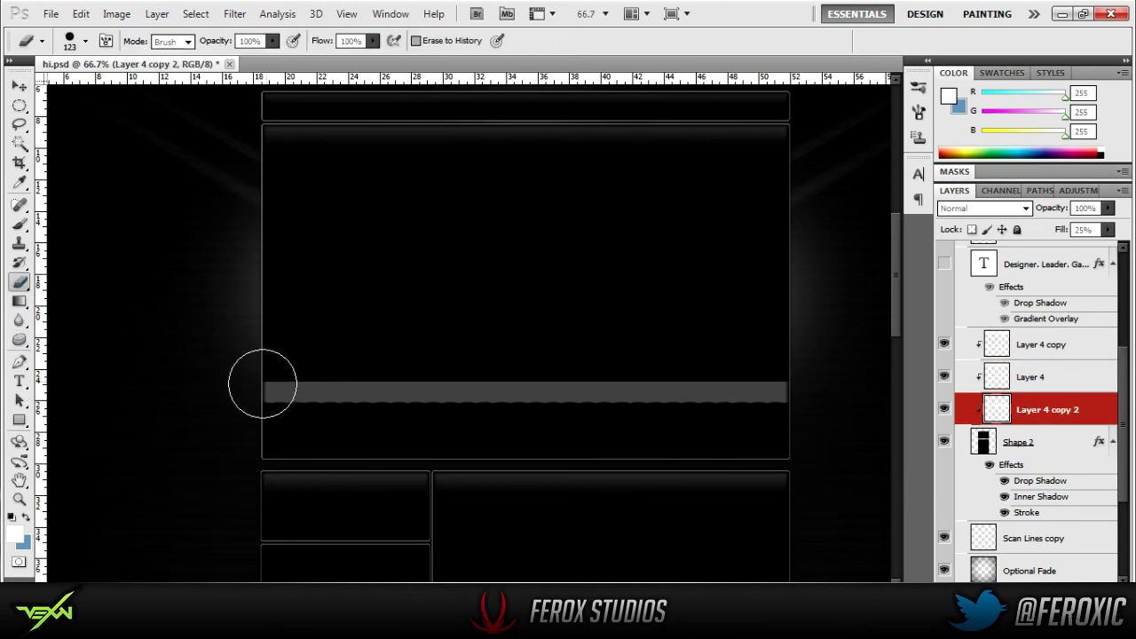
drag(263, 383, 918, 381)
scroll(768, 380, up, 3)
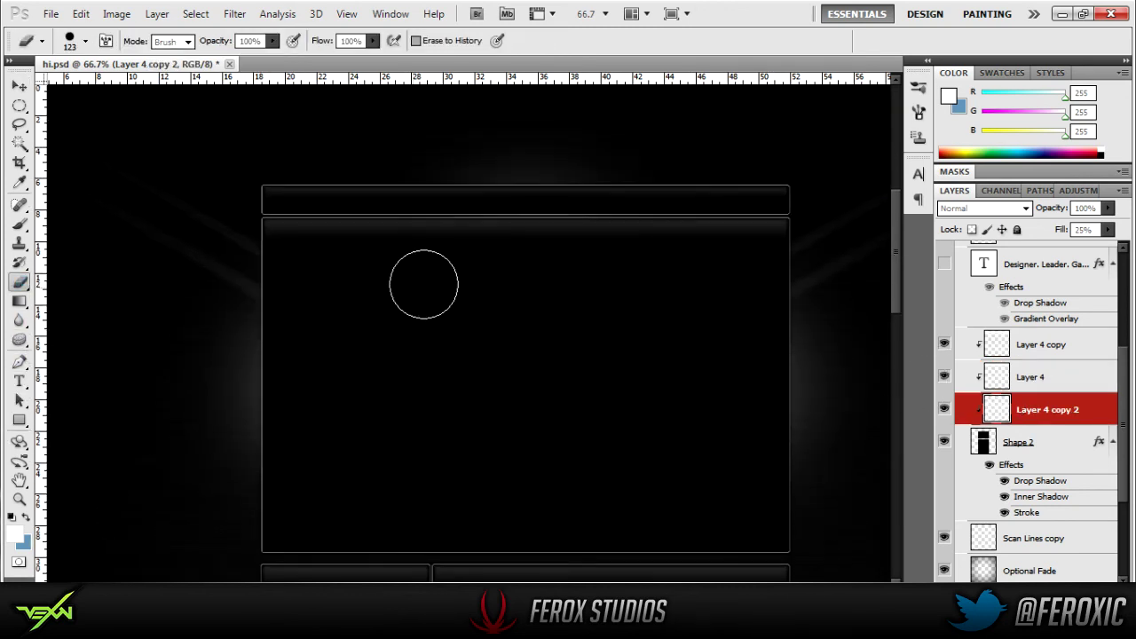
scroll(431, 370, down, 3)
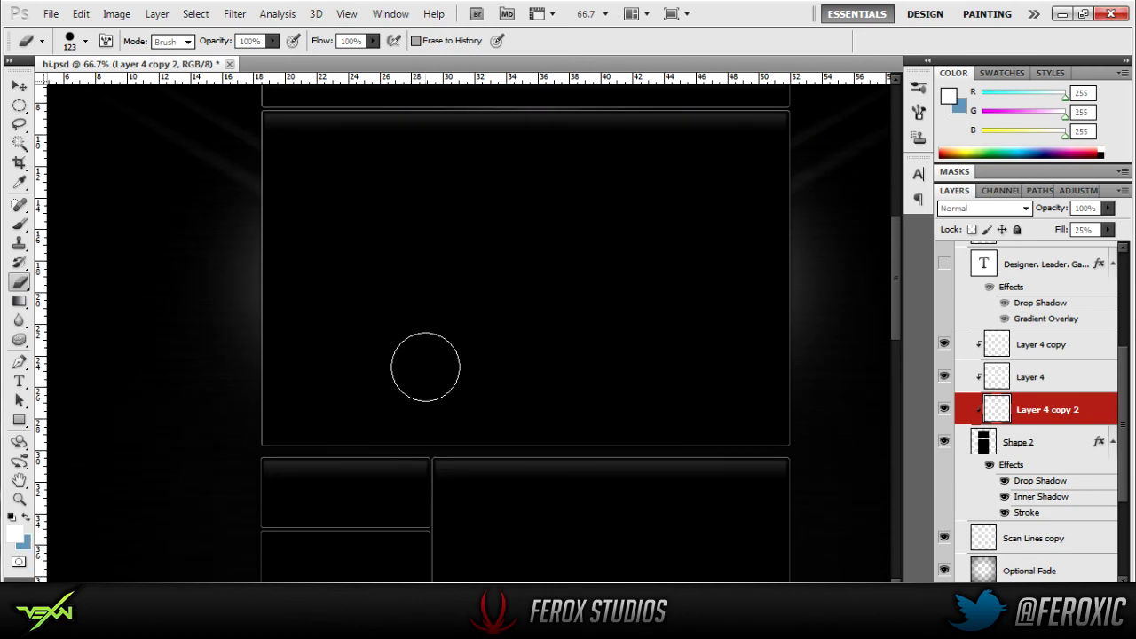
click(20, 499)
right_click(653, 264)
click(707, 362)
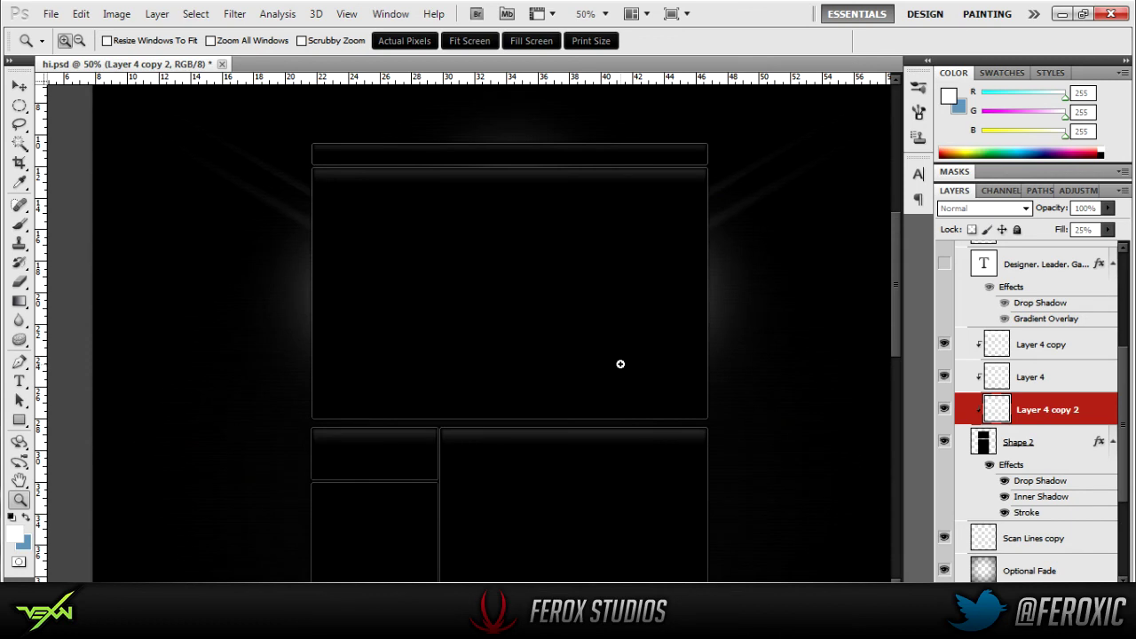
Show the Layer 5 copy through copy 4 glow lines, keeping the Partner Branding Banner hidden
scroll(1020, 415, up, 5)
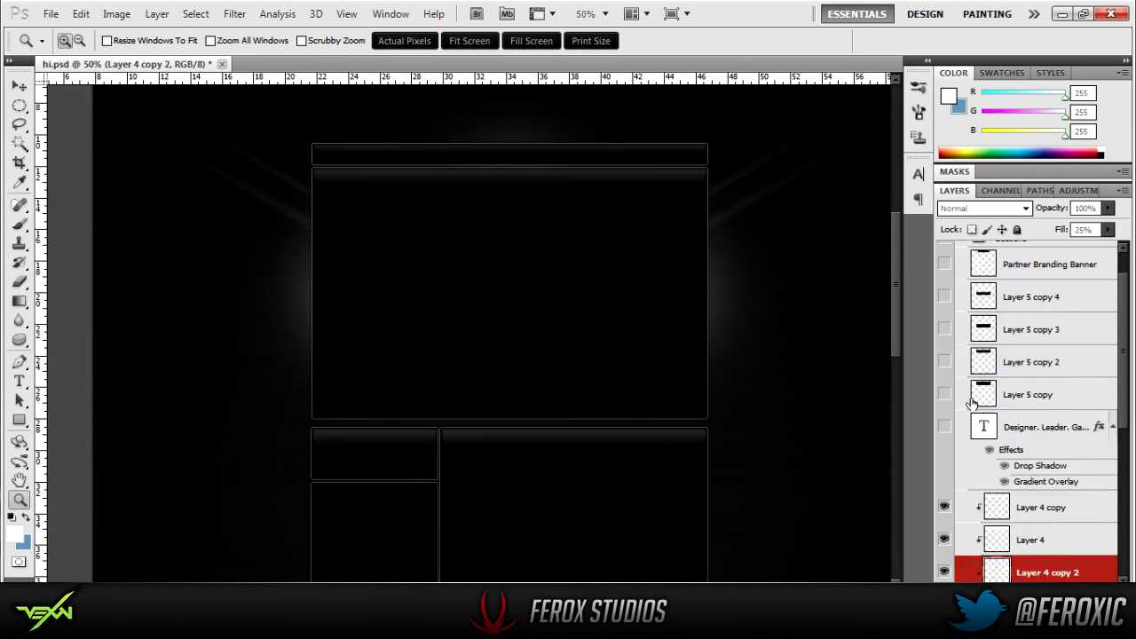
click(943, 393)
click(943, 361)
click(943, 329)
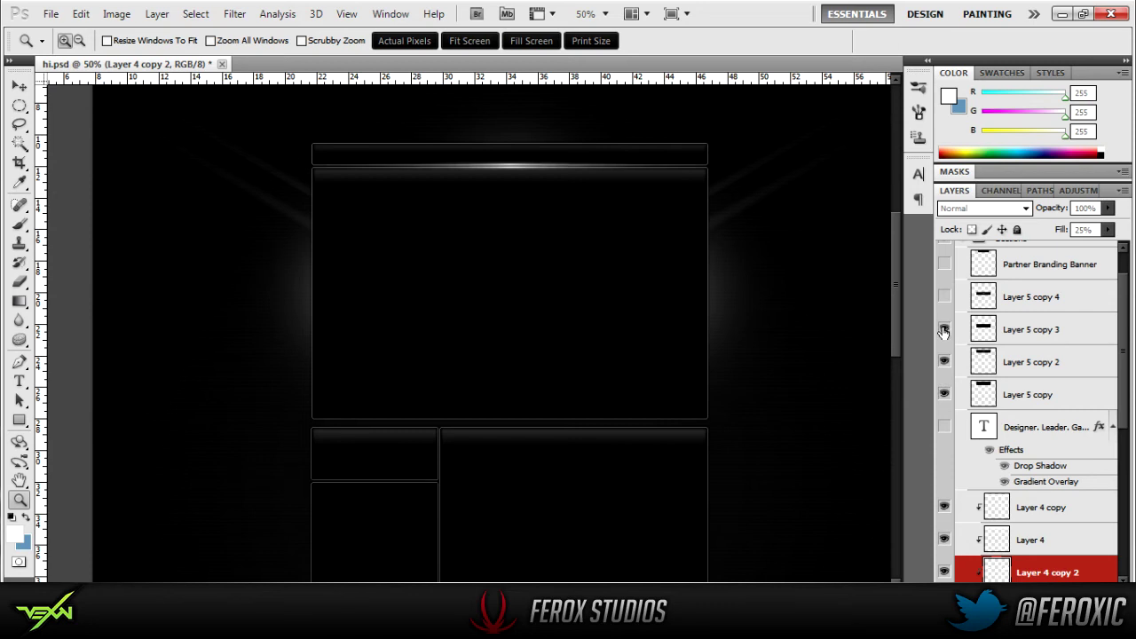
click(943, 296)
click(943, 264)
scroll(756, 329, up, 2)
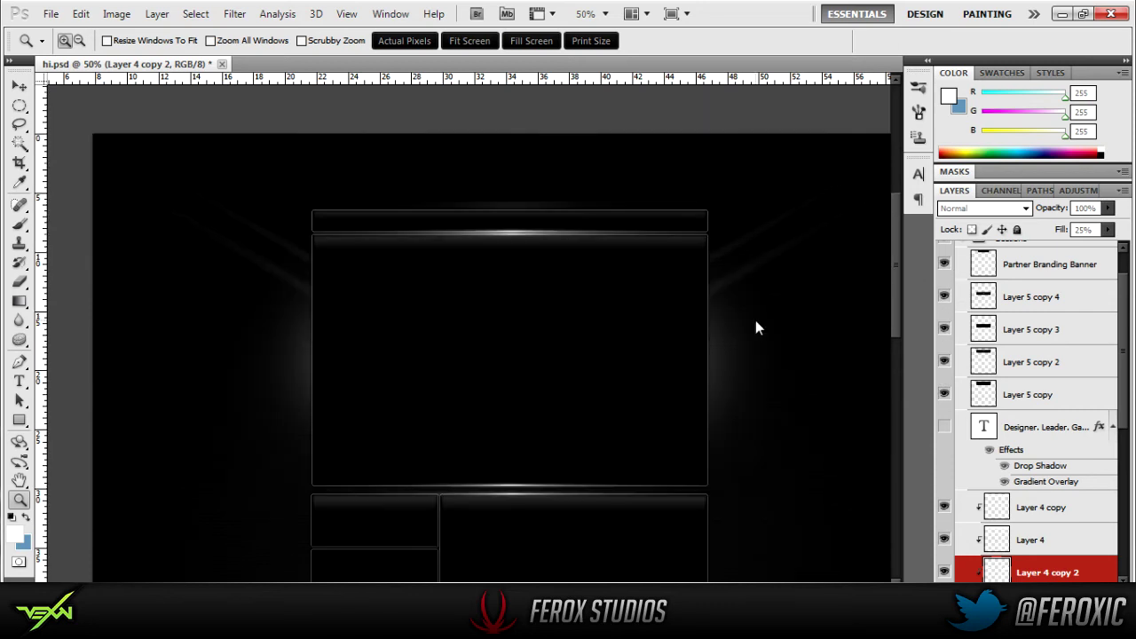
click(943, 264)
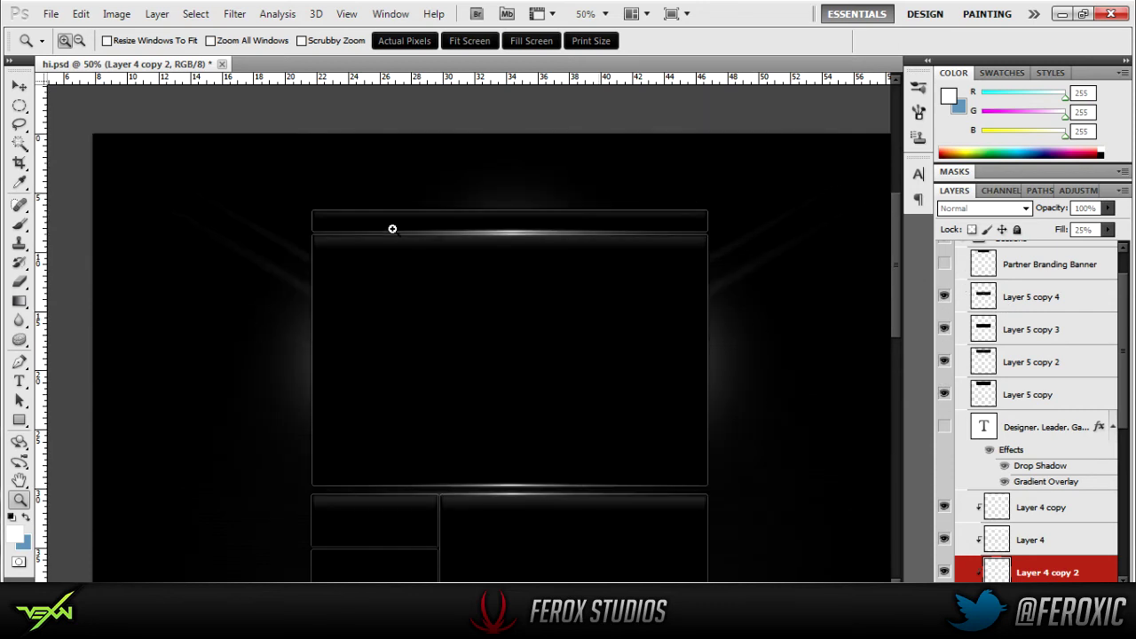
Nudge the Layer 5 copy flare line onto the main panel's top edge
click(562, 231)
click(537, 222)
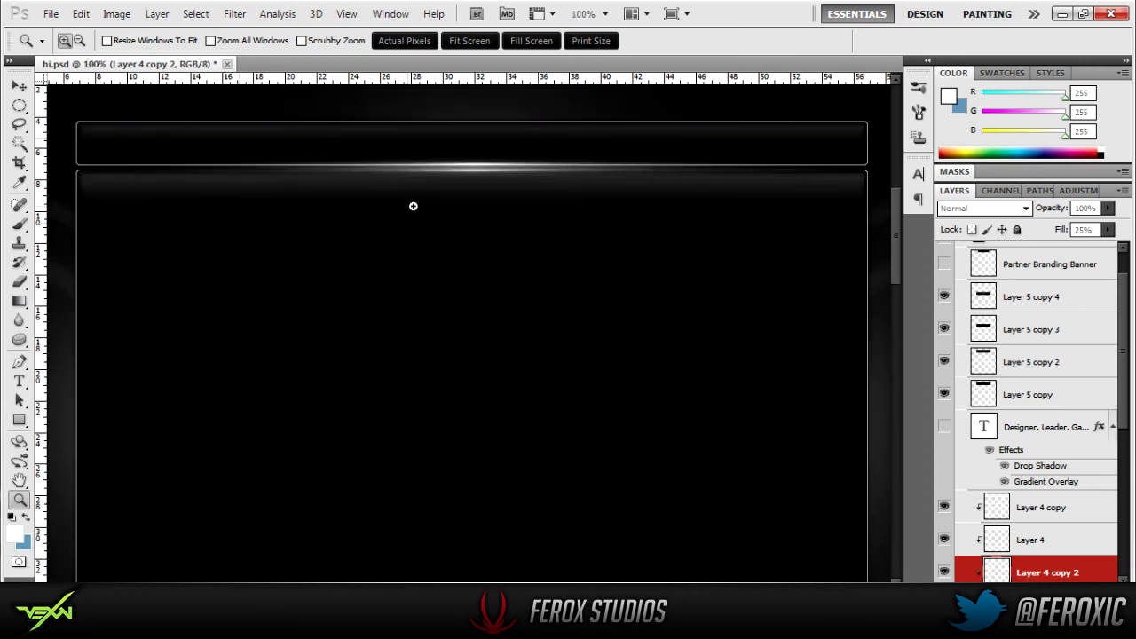
right_click(481, 209)
click(517, 304)
click(19, 85)
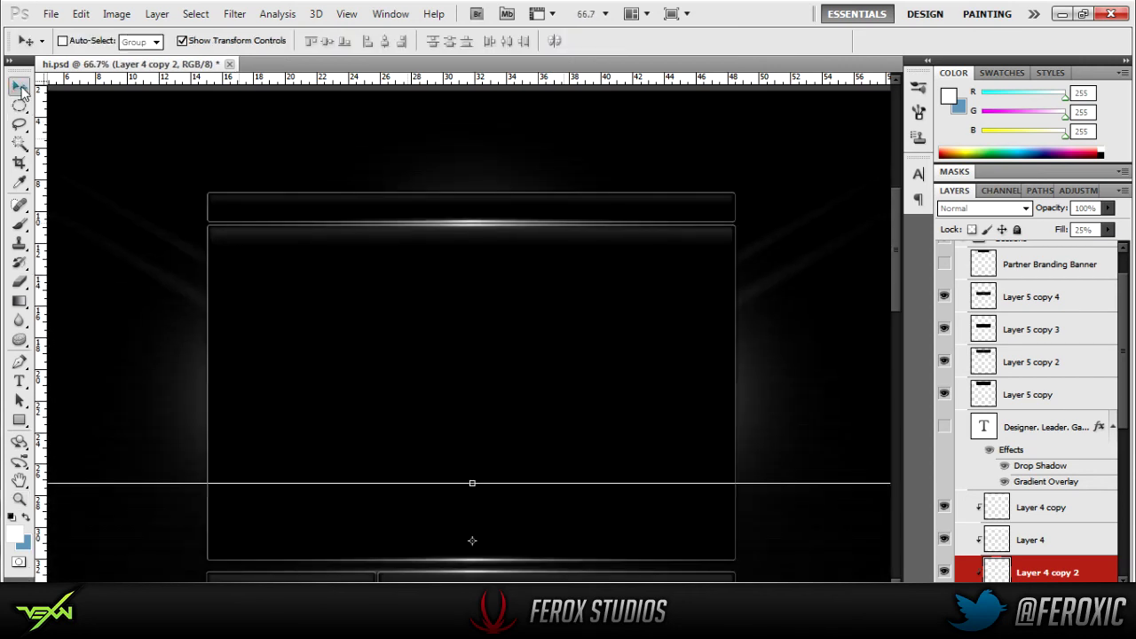
scroll(658, 447, down, 3)
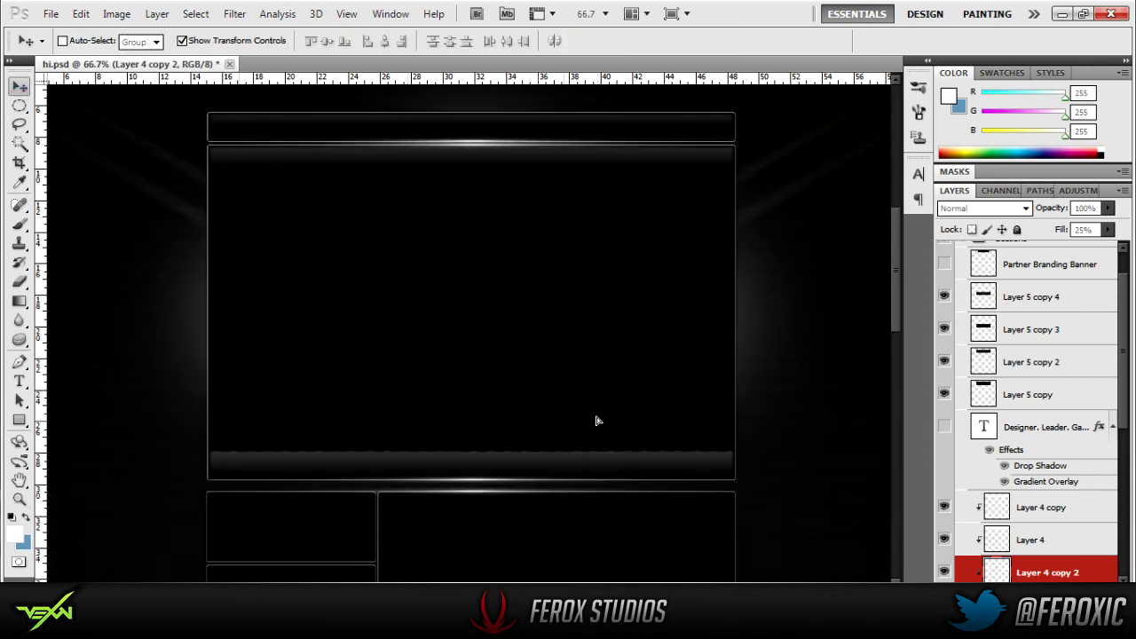
key(shift+Up)
key(shift+Up)
key(shift+Up)
key(shift+Up)
key(shift+Up)
key(shift+Up)
key(shift+Up)
key(shift+Up)
key(shift+Up)
key(shift+Down)
key(shift+Down)
key(shift+Down)
key(shift+Down)
key(shift+Down)
key(shift+Down)
key(shift+Down)
key(shift+Down)
key(shift+Down)
key(shift+Down)
key(shift+Down)
key(shift+Down)
key(shift+Down)
key(shift+Down)
key(shift+Down)
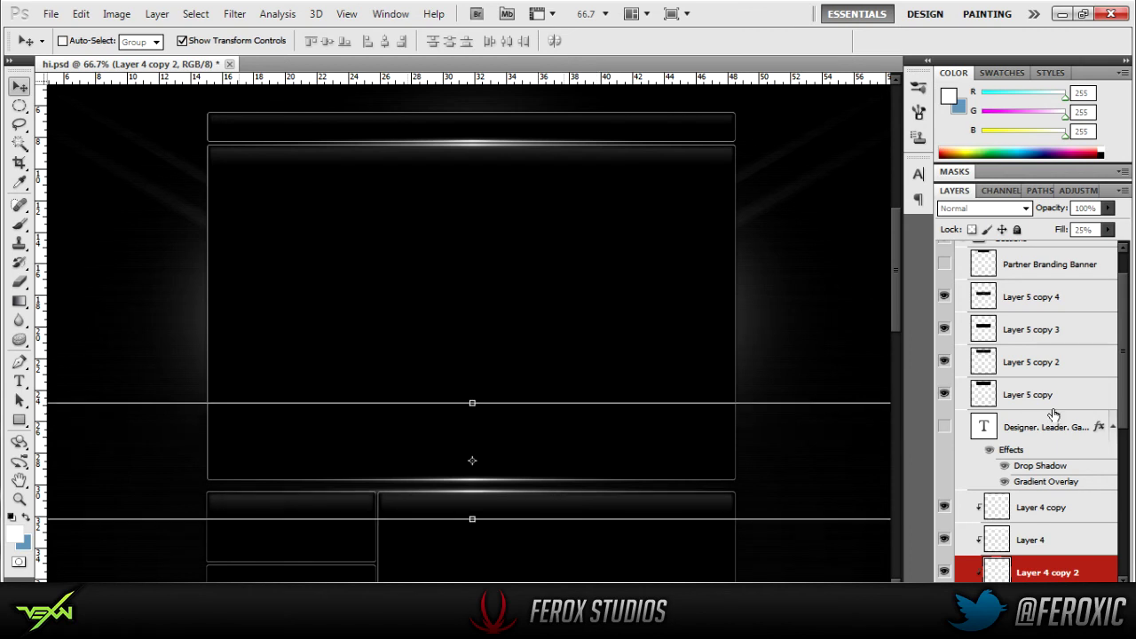
click(1053, 399)
key(shift+Down)
key(shift+Down)
key(shift+Down)
key(shift+Down)
key(shift+Down)
key(shift+Down)
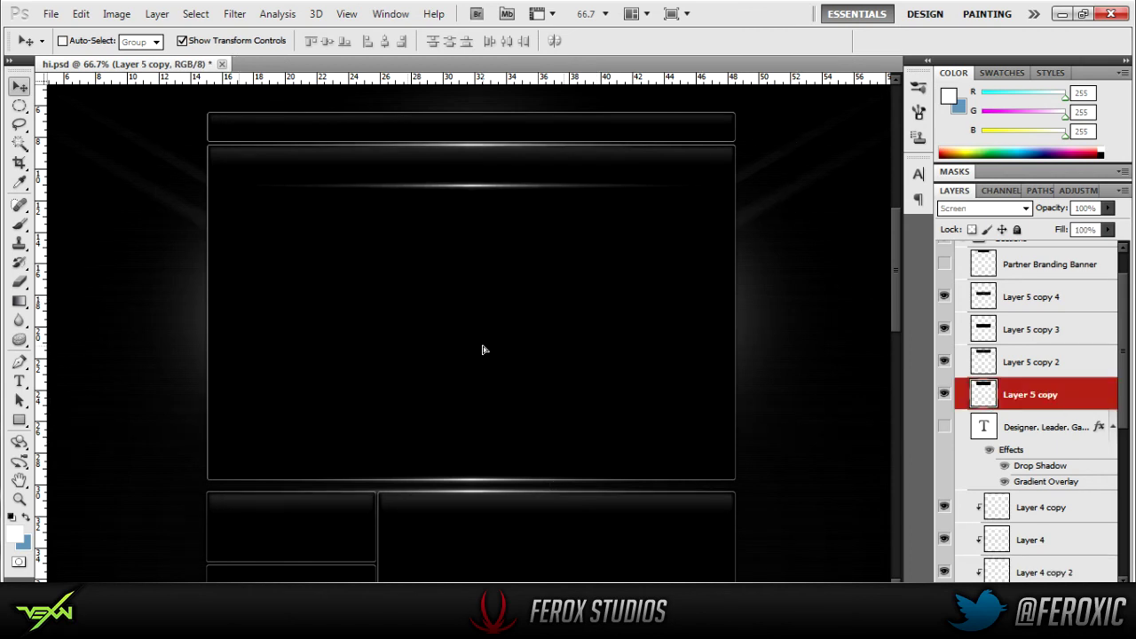
key(shift+Up)
key(shift+Up)
key(shift+Up)
key(shift+Up)
key(shift+Up)
key(shift+Up)
key(shift+Up)
key(shift+Up)
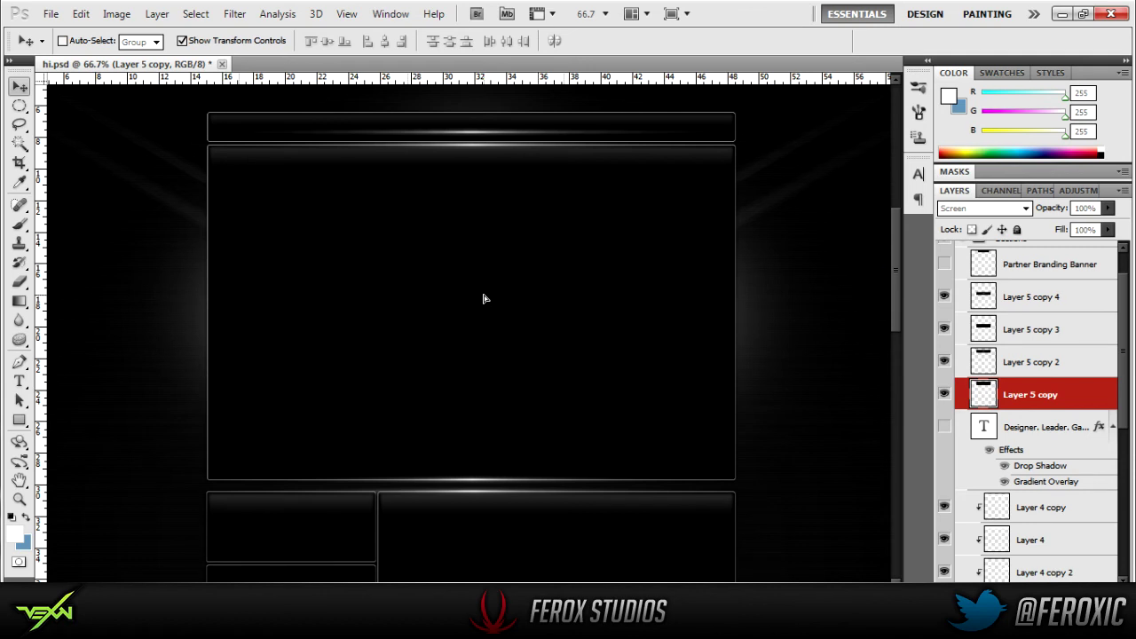
key(Down)
key(Down)
key(Down)
key(Down)
key(Down)
key(Down)
key(Down)
key(Down)
key(Down)
key(Down)
key(Down)
key(Down)
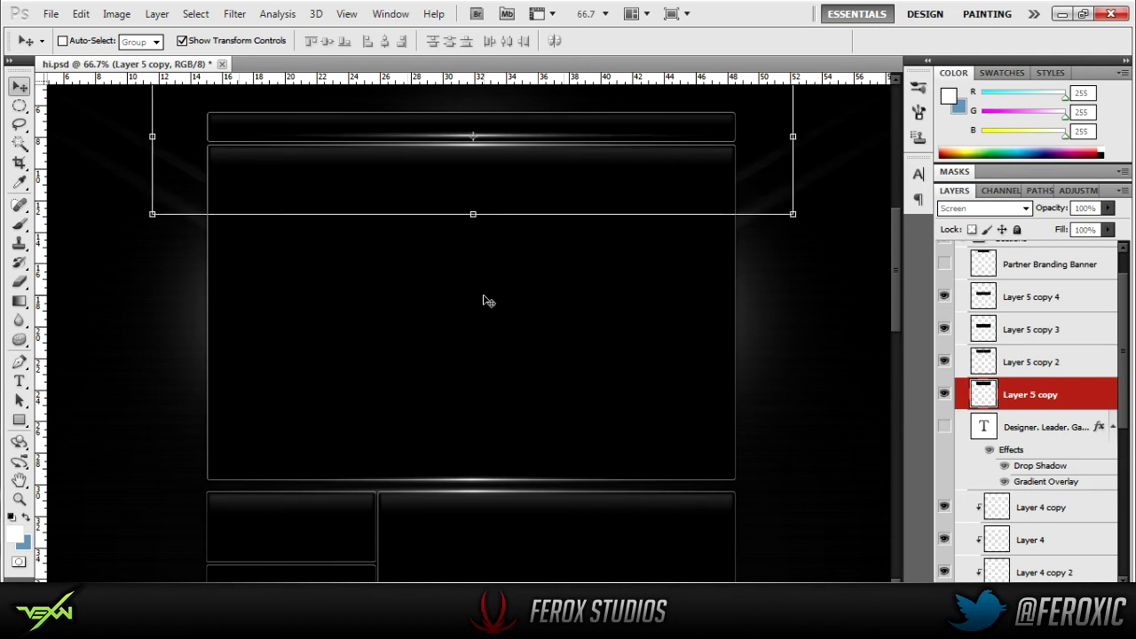
key(Down)
key(Down)
key(Down)
key(Down)
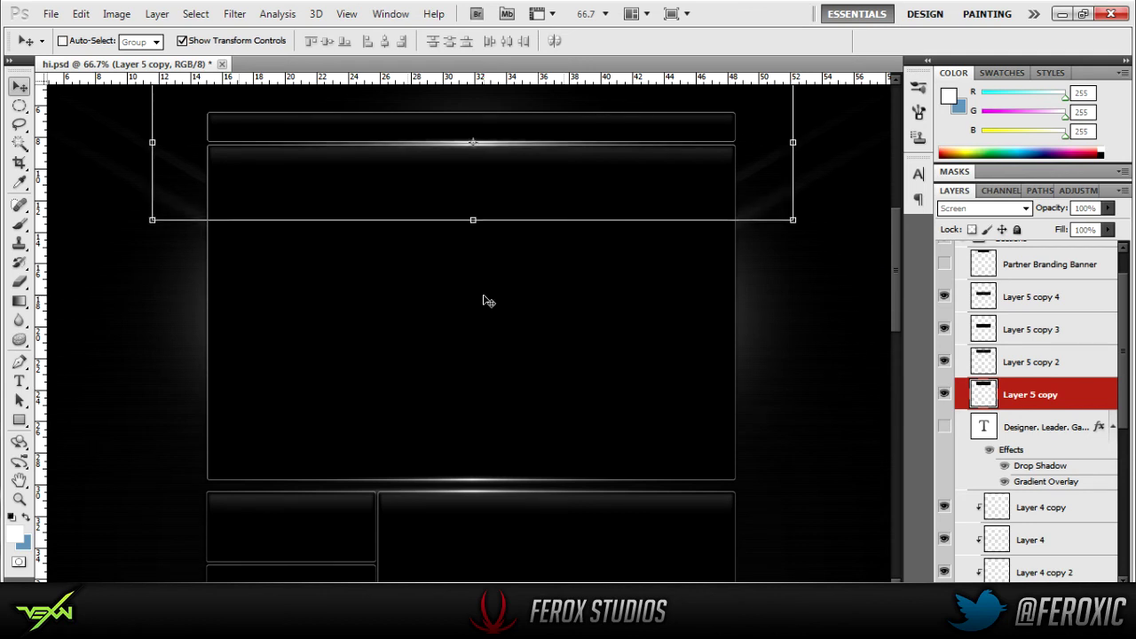
key(Up)
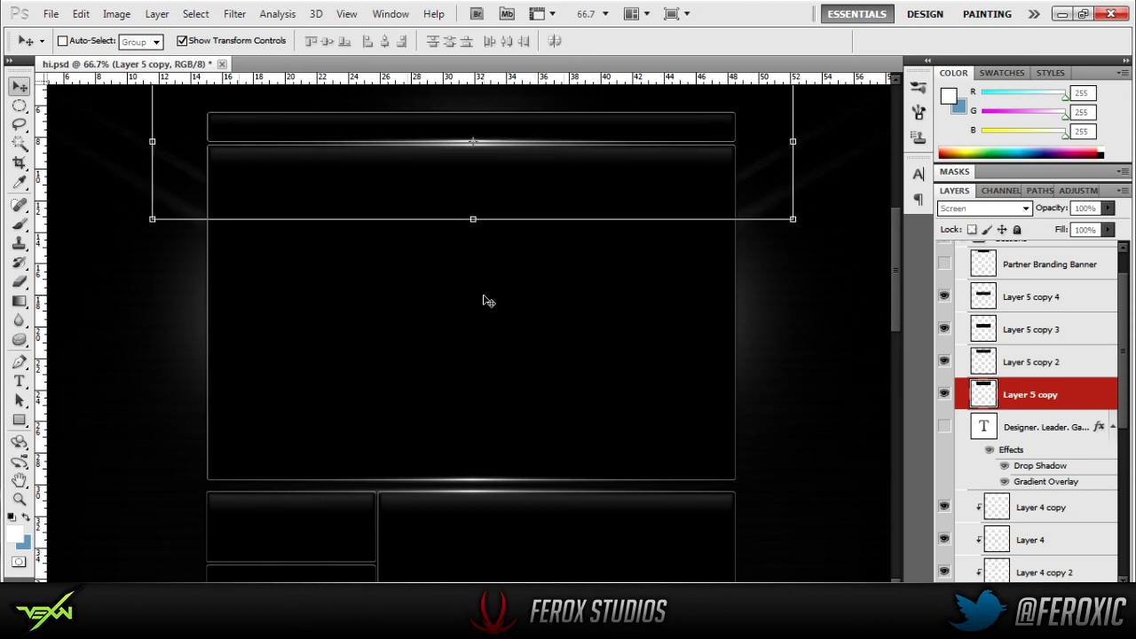
Duplicate the flare line up onto the header bar's top edge as Layer 5 copy 5
key(ctrl+j)
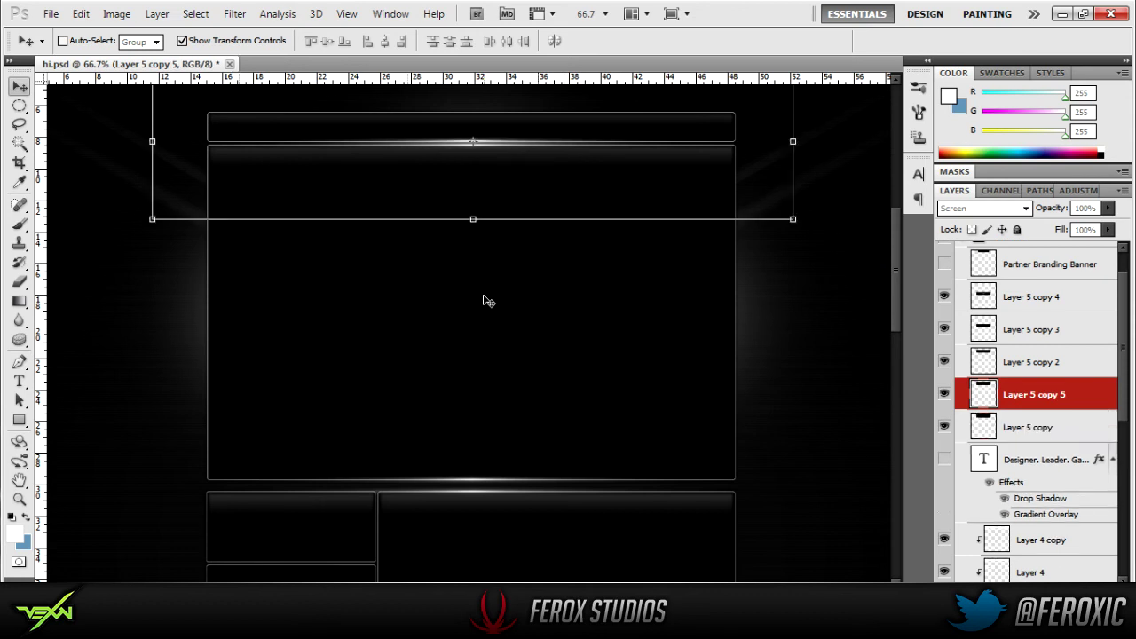
drag(488, 301, 487, 271)
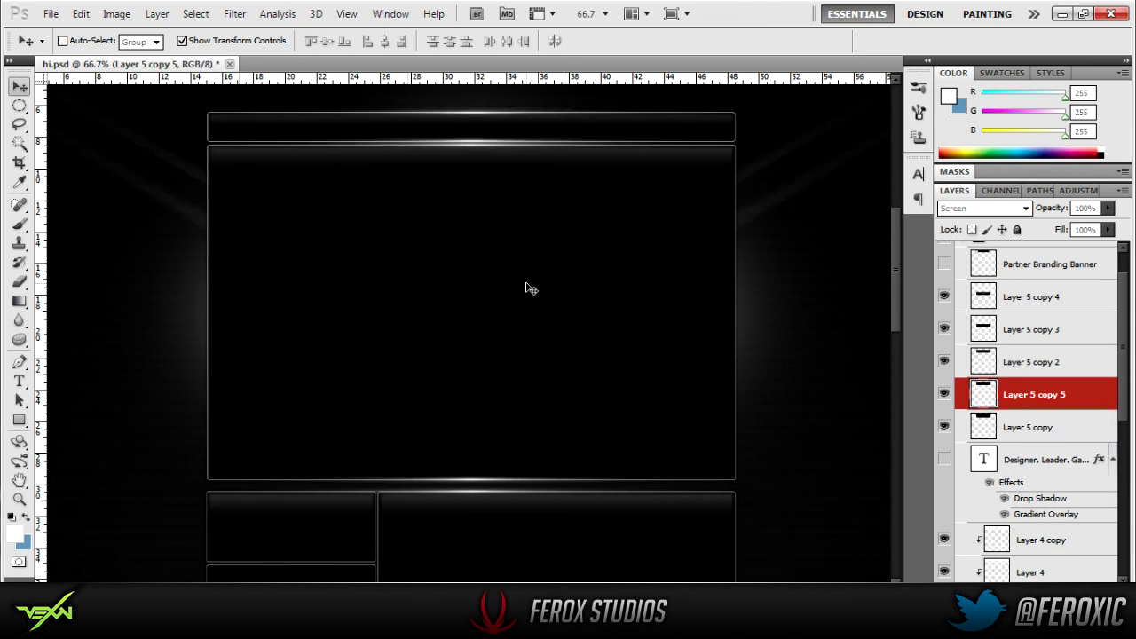
scroll(1054, 380, down, 1)
Delete the Designer text layer
scroll(1054, 368, up, 1)
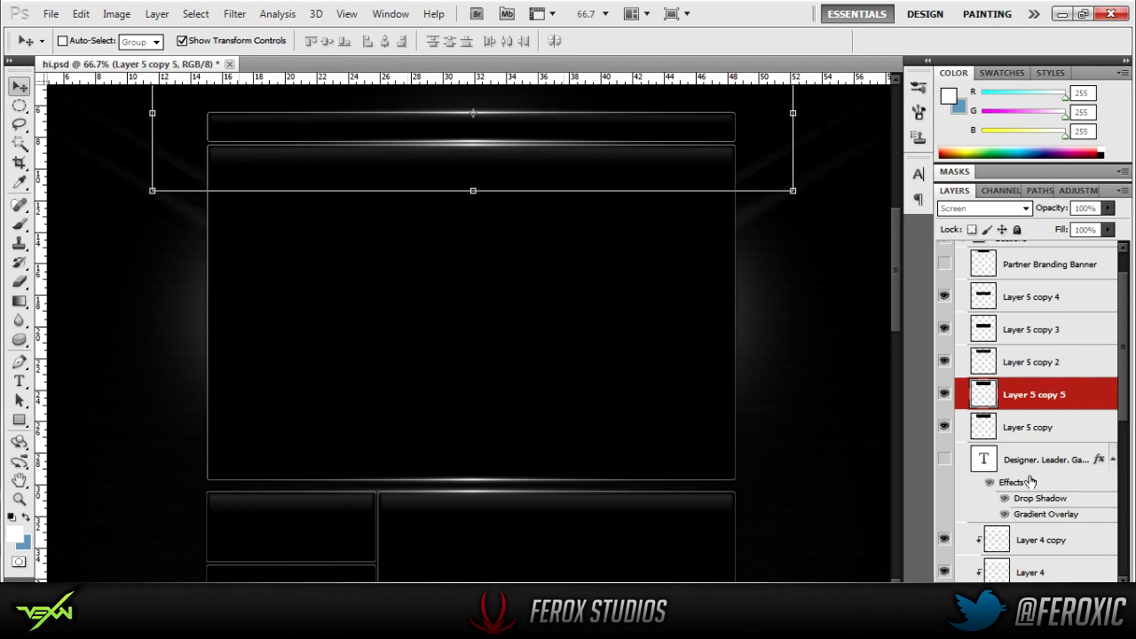
click(1036, 471)
key(Delete)
Merge Shape 2 through Layer 5 copy 4, then undo the merge
scroll(1029, 470, down, 3)
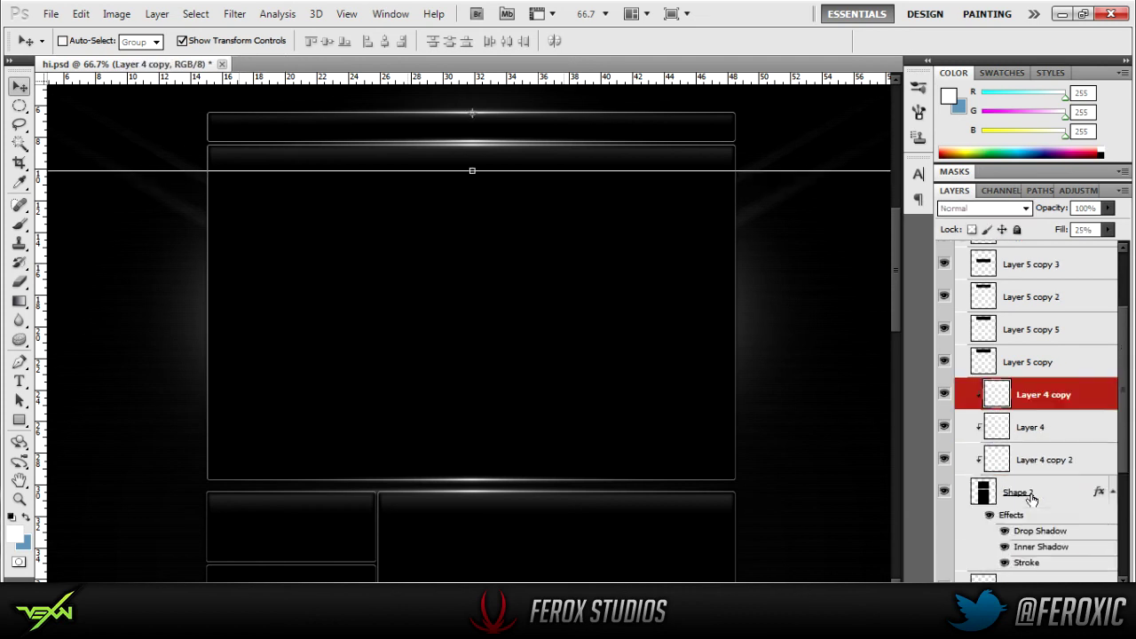
click(1023, 472)
scroll(1024, 473, up, 3)
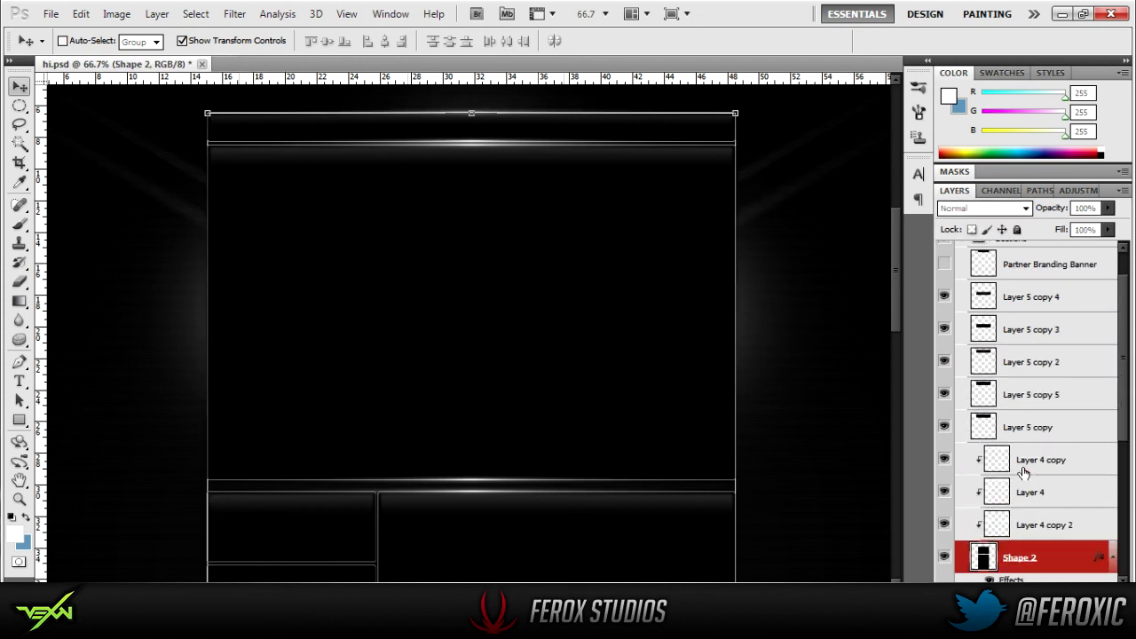
shift+click(1025, 299)
right_click(1021, 299)
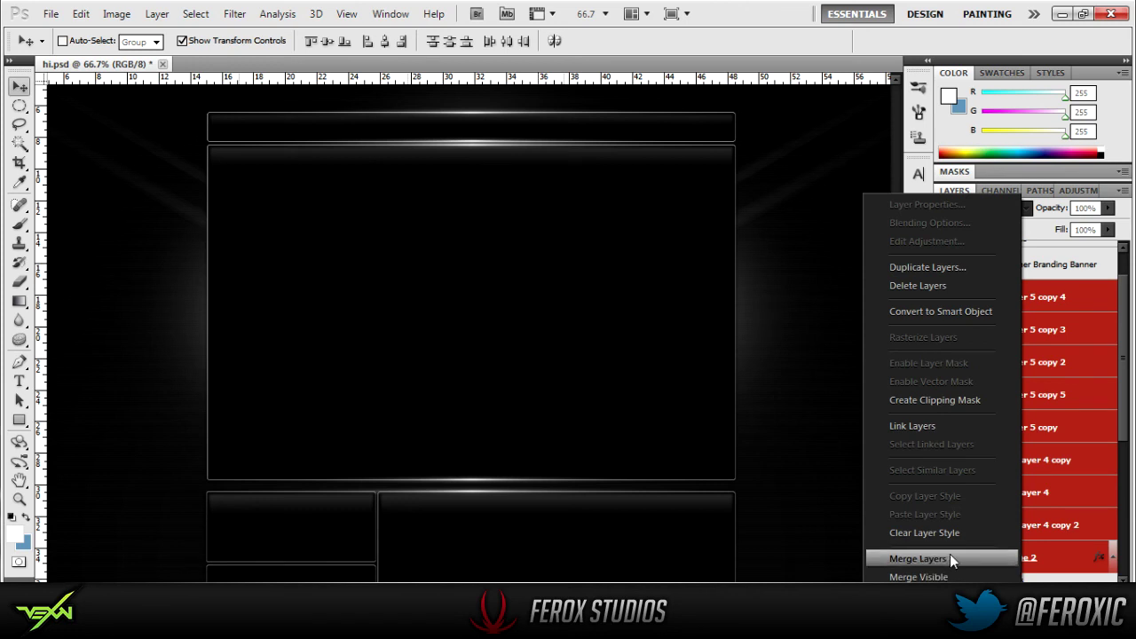
click(949, 556)
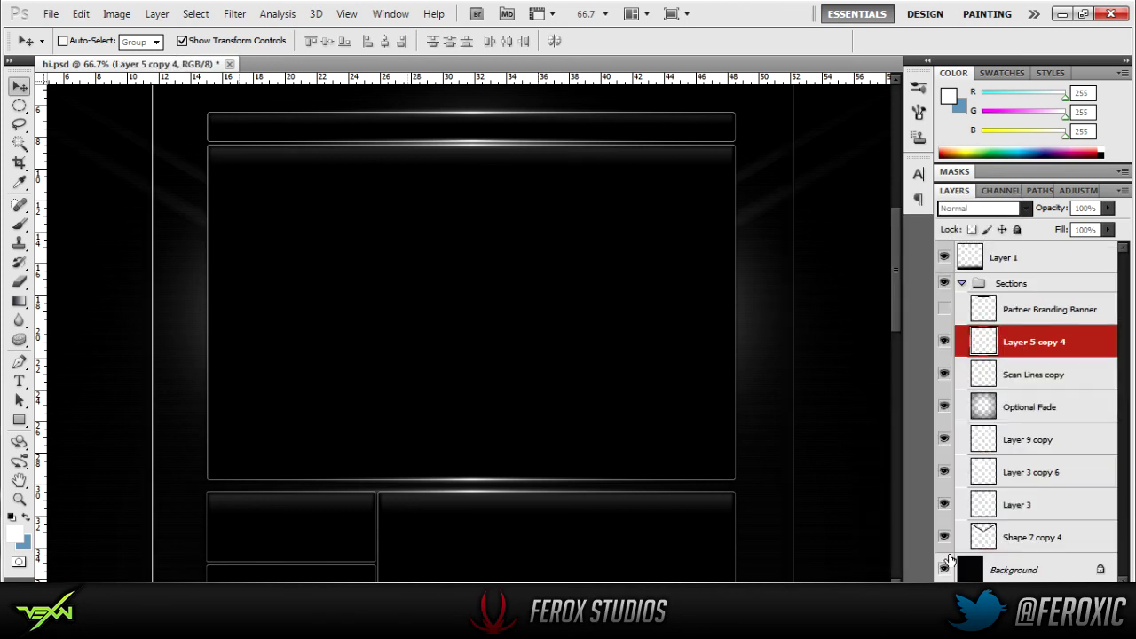
key(ctrl+z)
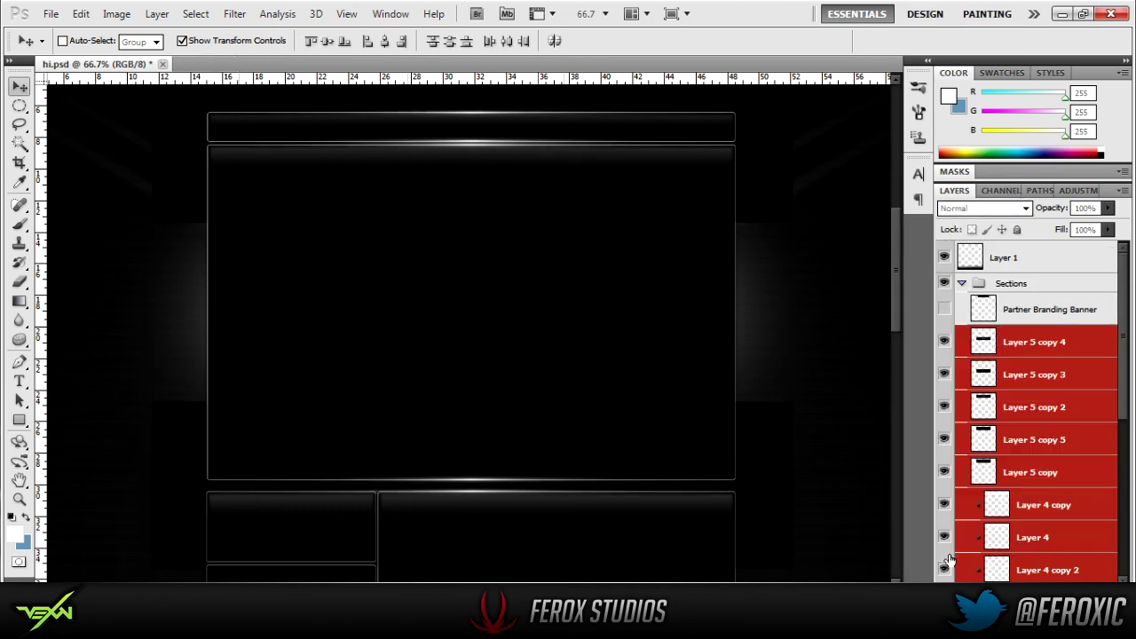
Merge Layer 5 copy through Layer 5 copy 4 and set the result to Screen blending
click(1021, 471)
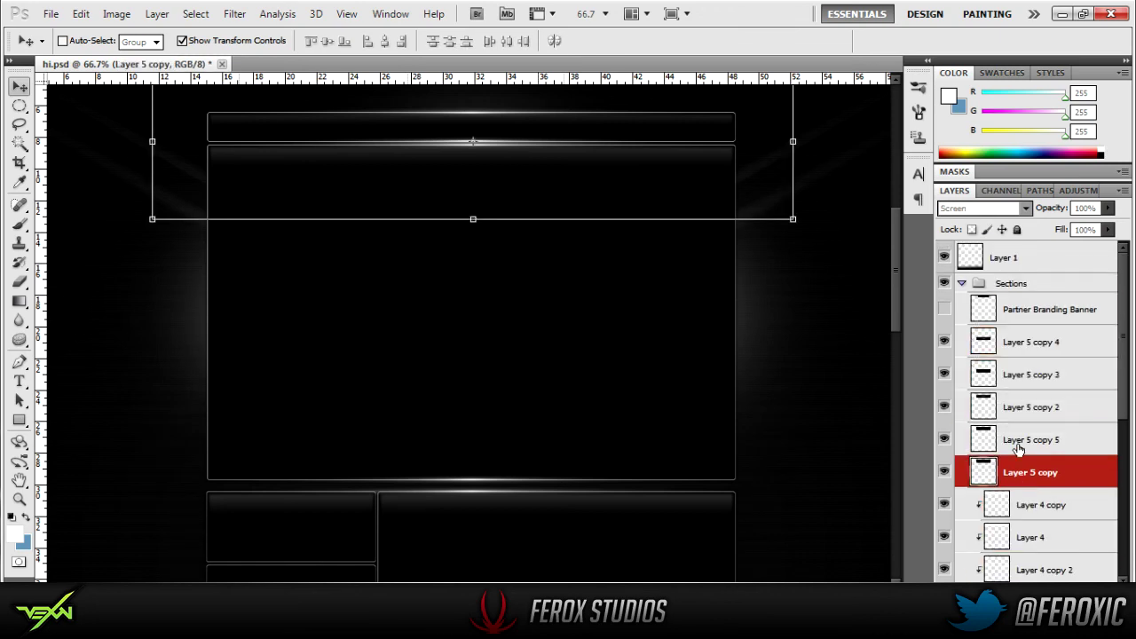
shift+click(1026, 353)
right_click(1026, 354)
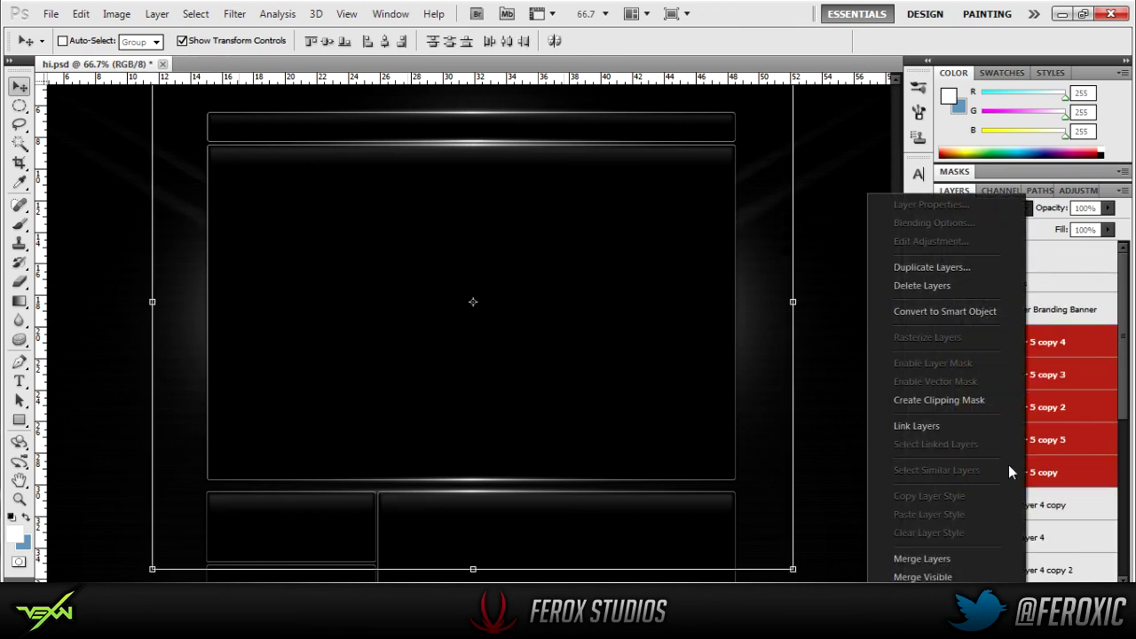
click(940, 554)
click(995, 207)
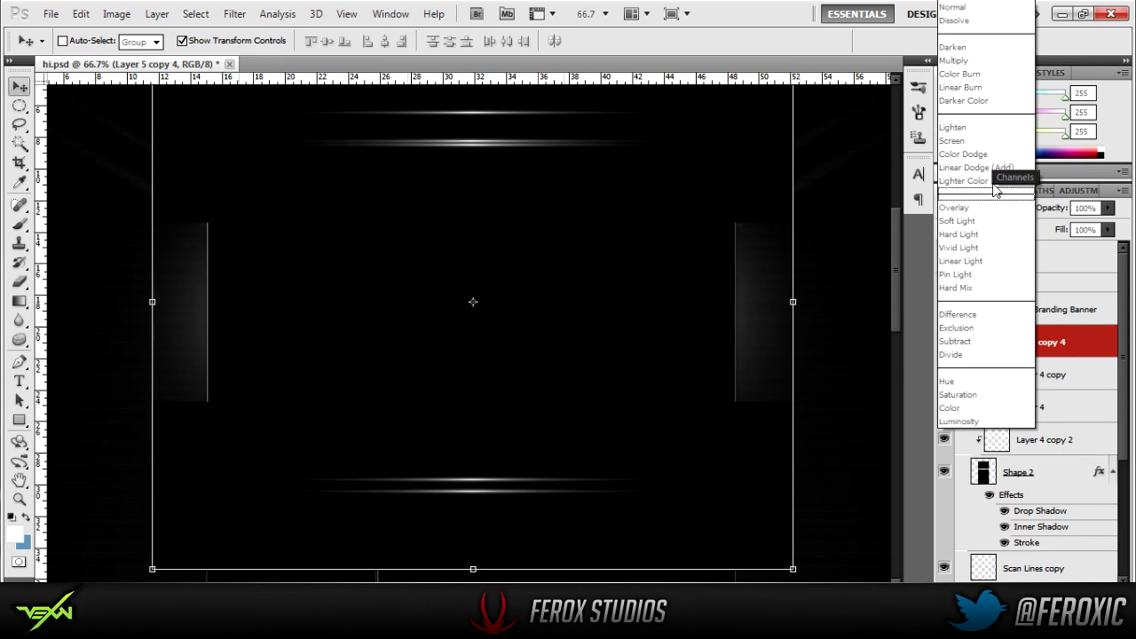
click(992, 142)
click(524, 215)
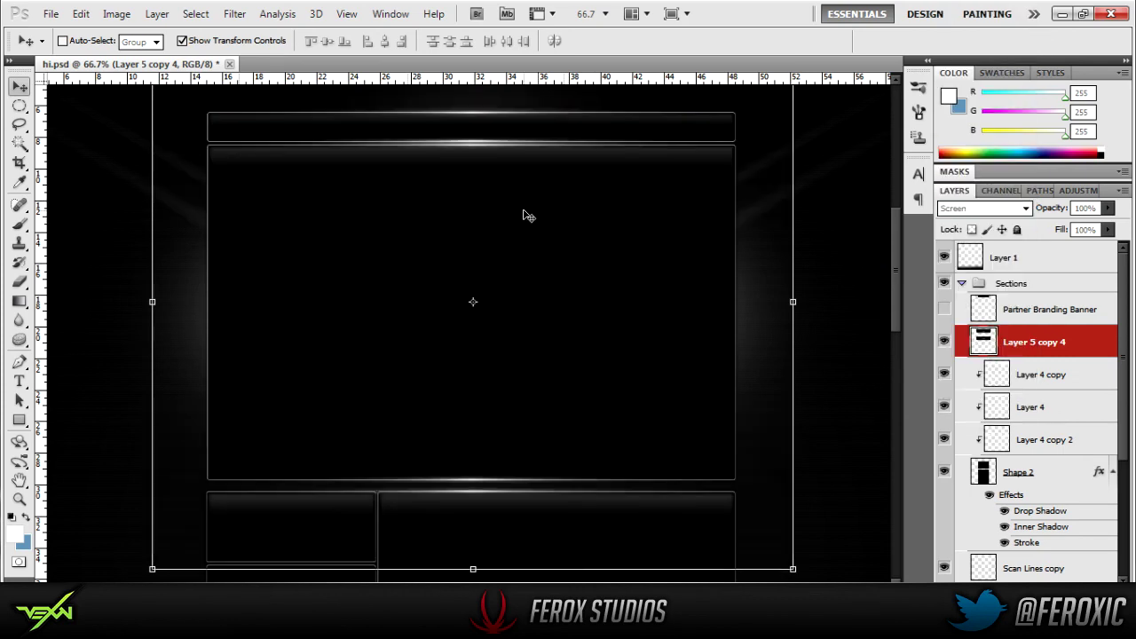
key(ctrl+u)
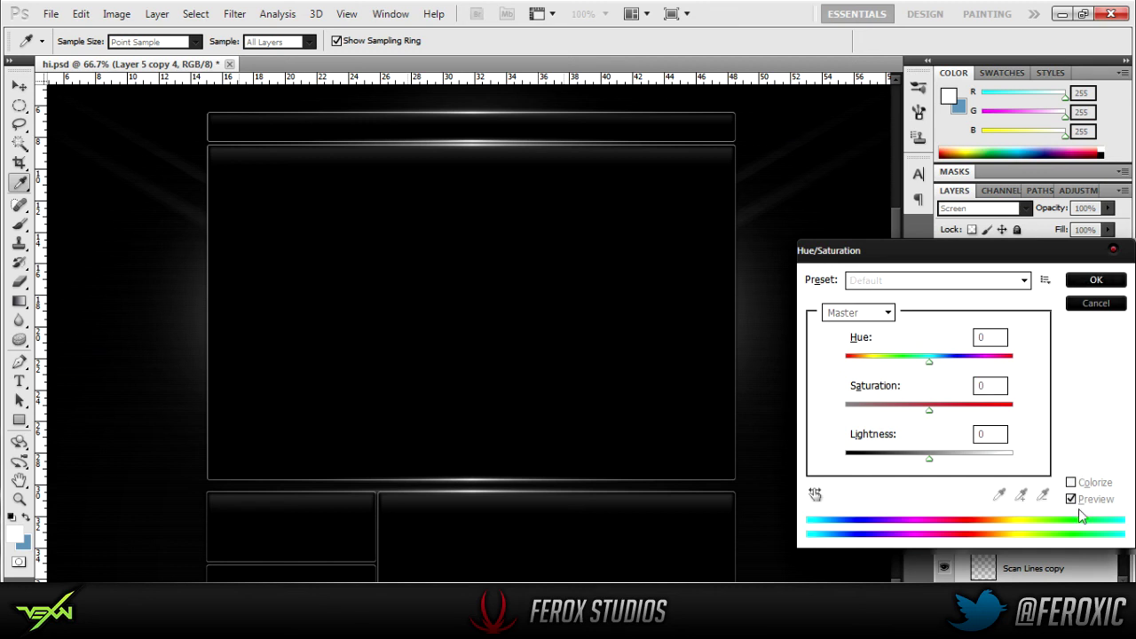
Colorize Layer 5 copy 4's flare lines red at hue 0, saturation 51
click(1071, 482)
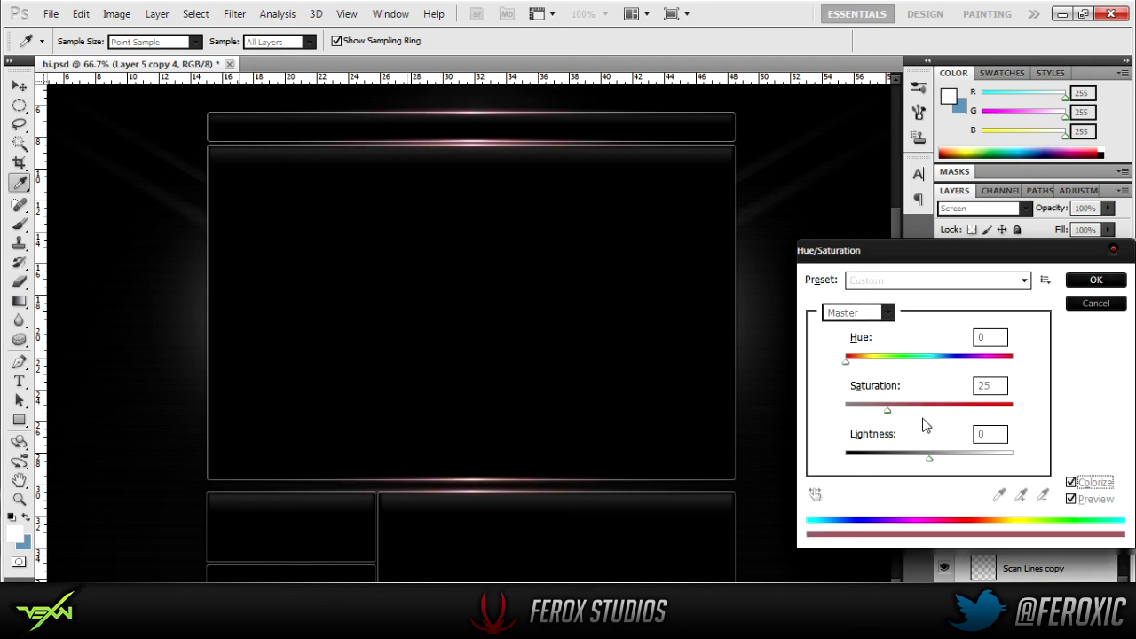
drag(889, 409, 930, 412)
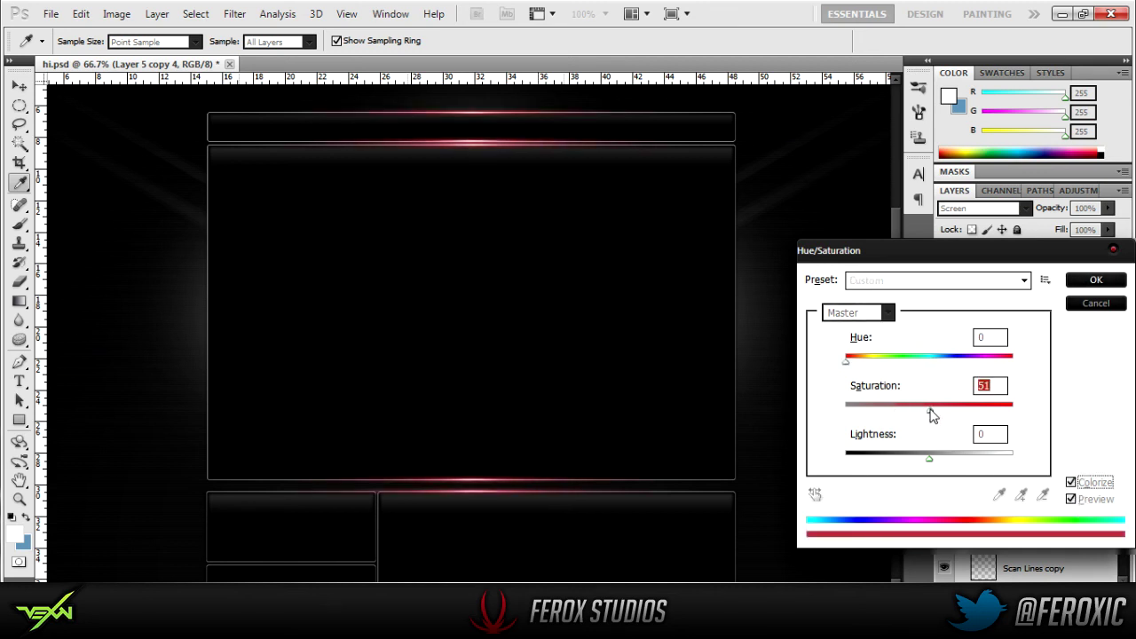
click(1086, 281)
key(v)
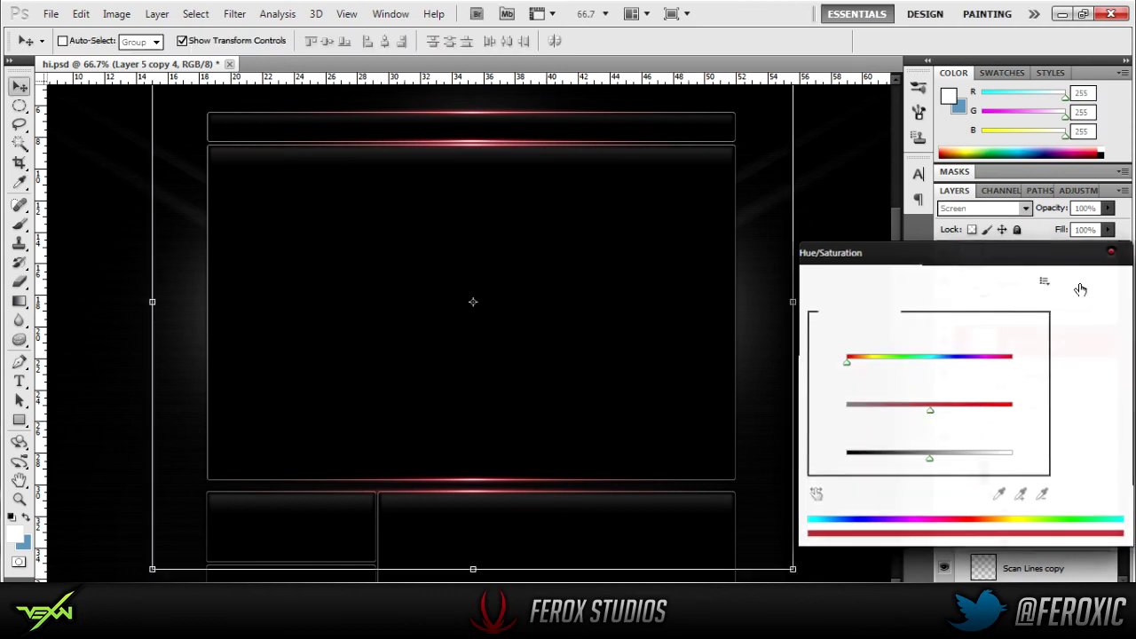
click(1013, 383)
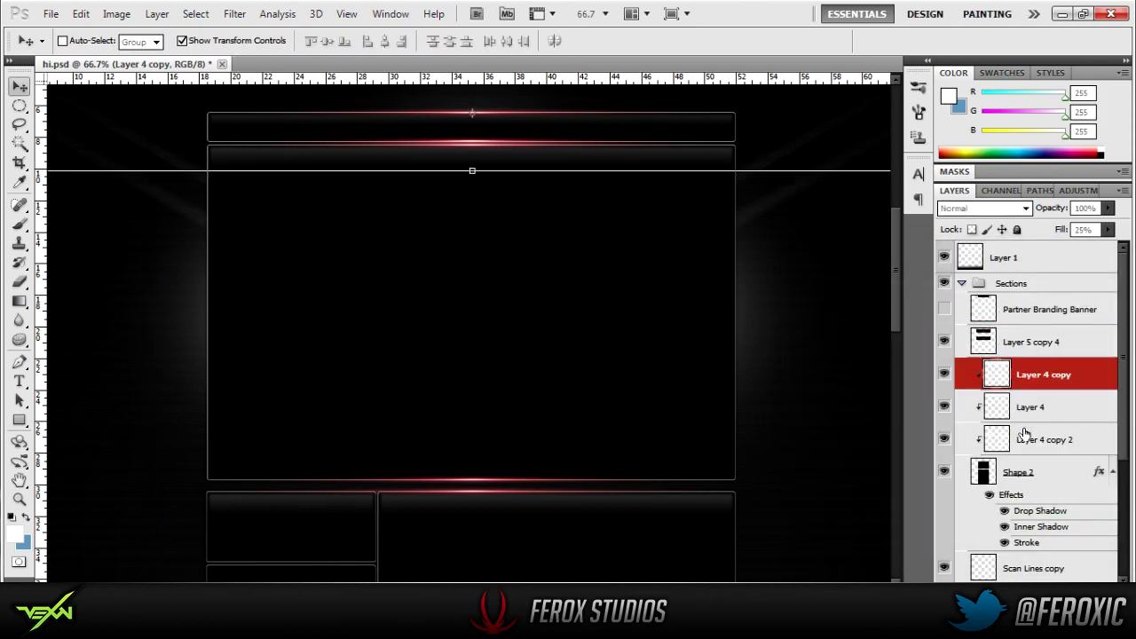
Merge the panel layers from Layer 4 copy down to Shape 2 into Layer 4 copy
shift+click(1031, 477)
right_click(1031, 476)
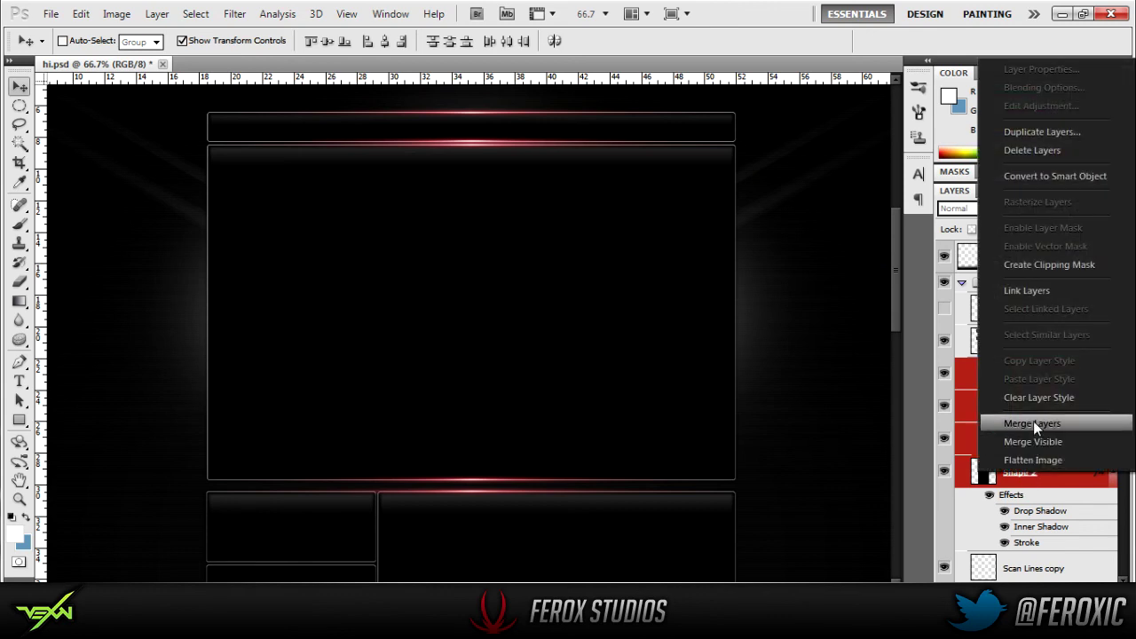
click(1032, 423)
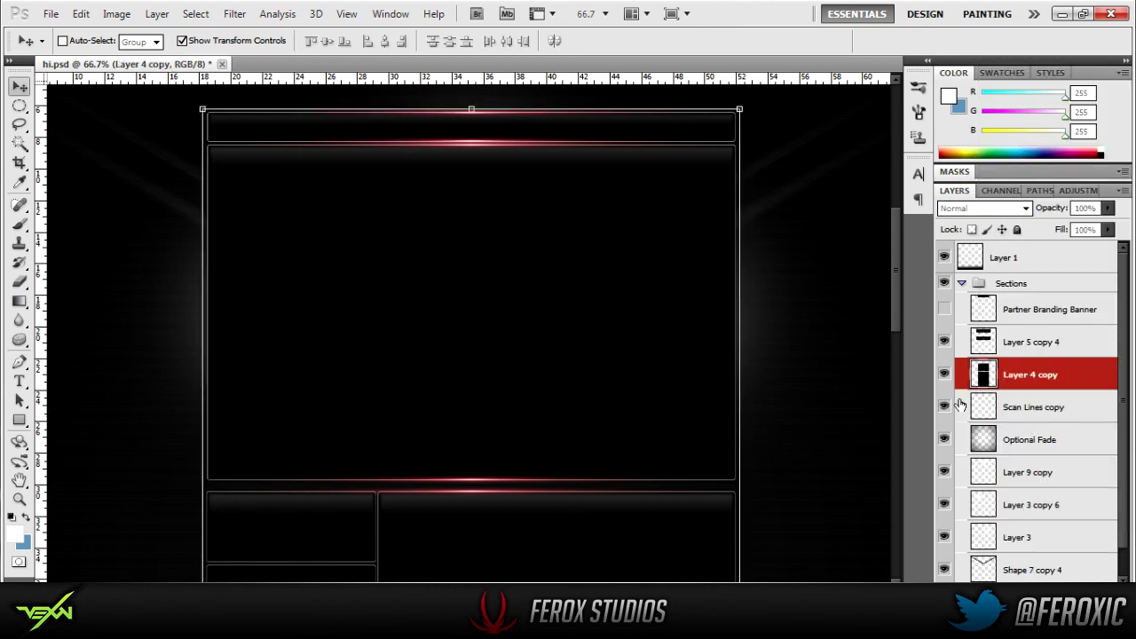
Colorize the merged panels with a faint red at saturation 18, then view at 50%
key(ctrl+u)
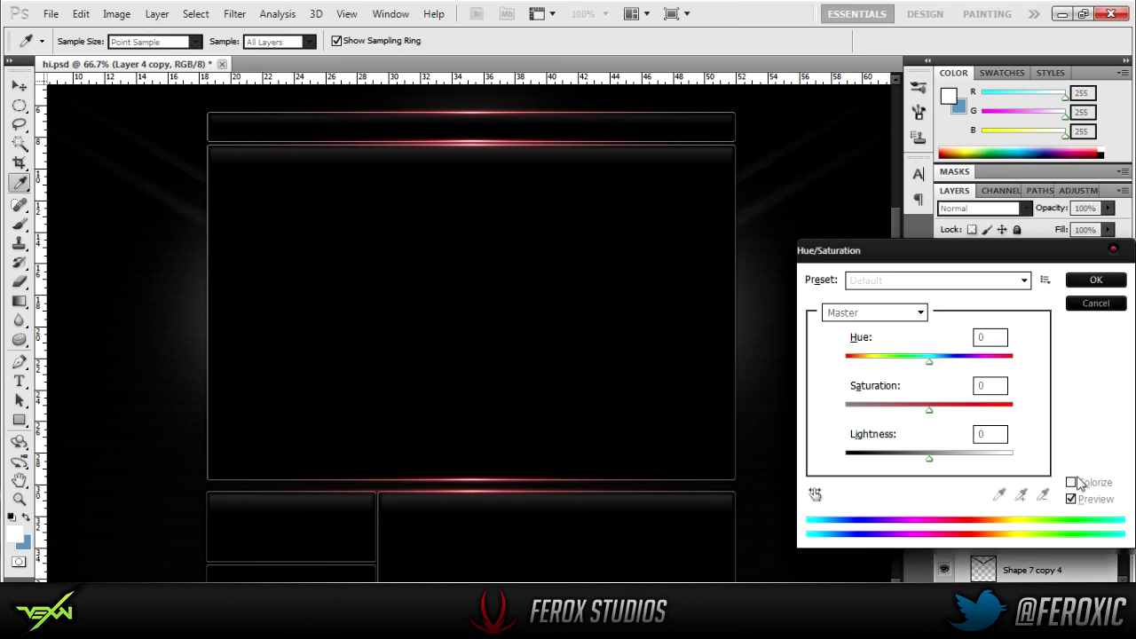
click(1071, 481)
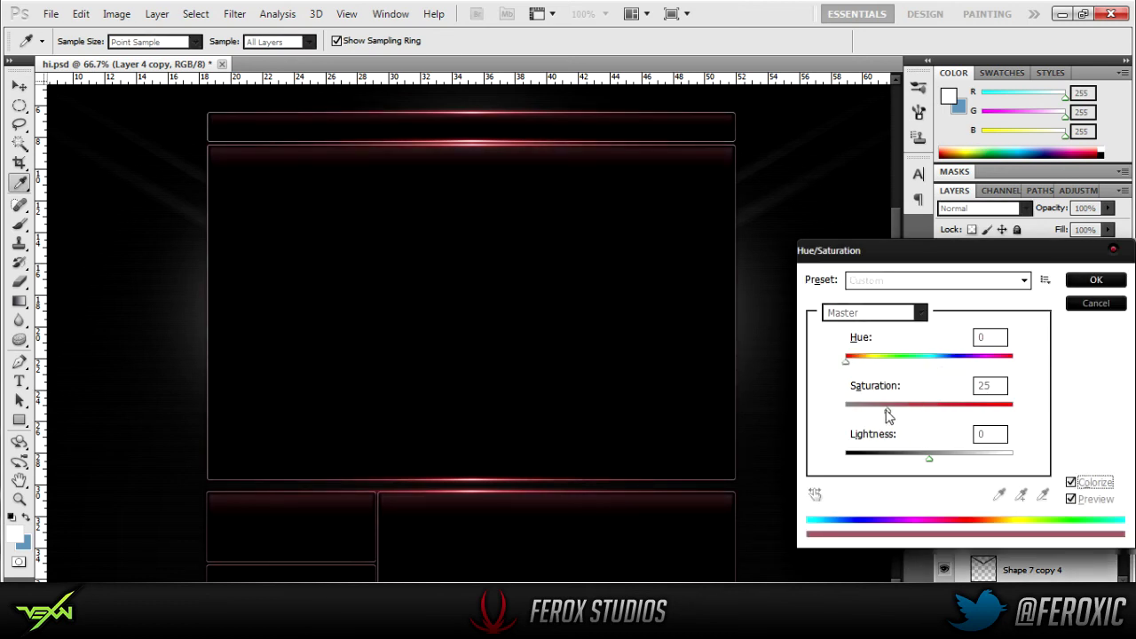
drag(888, 416, 876, 414)
click(1097, 280)
key(v)
scroll(272, 325, down, 2)
click(19, 500)
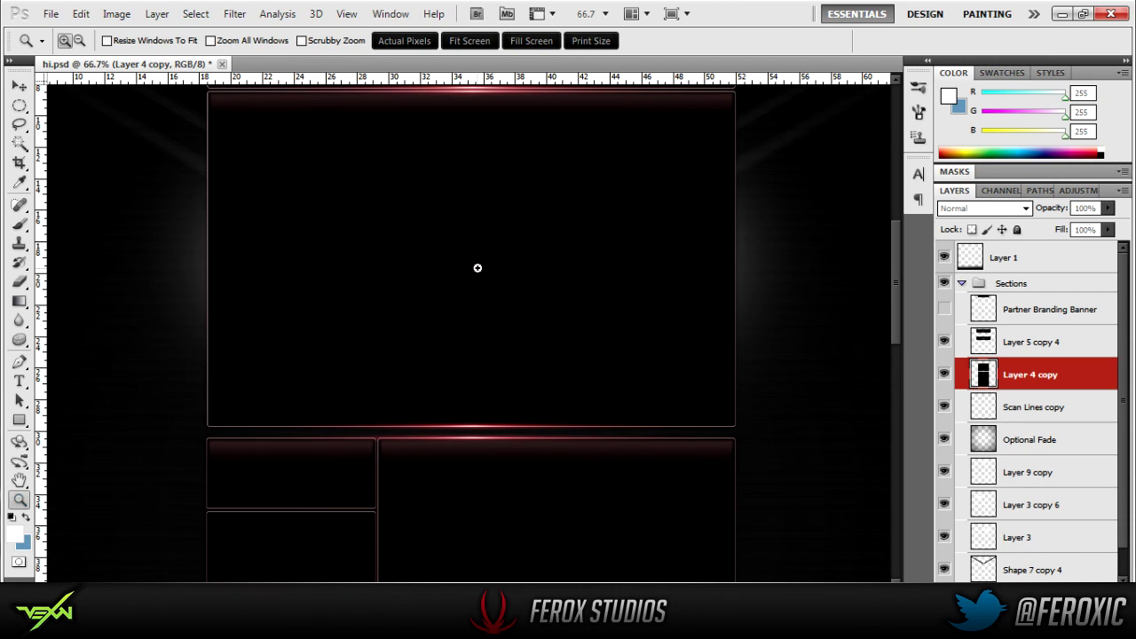
right_click(477, 267)
click(514, 366)
scroll(515, 357, up, 3)
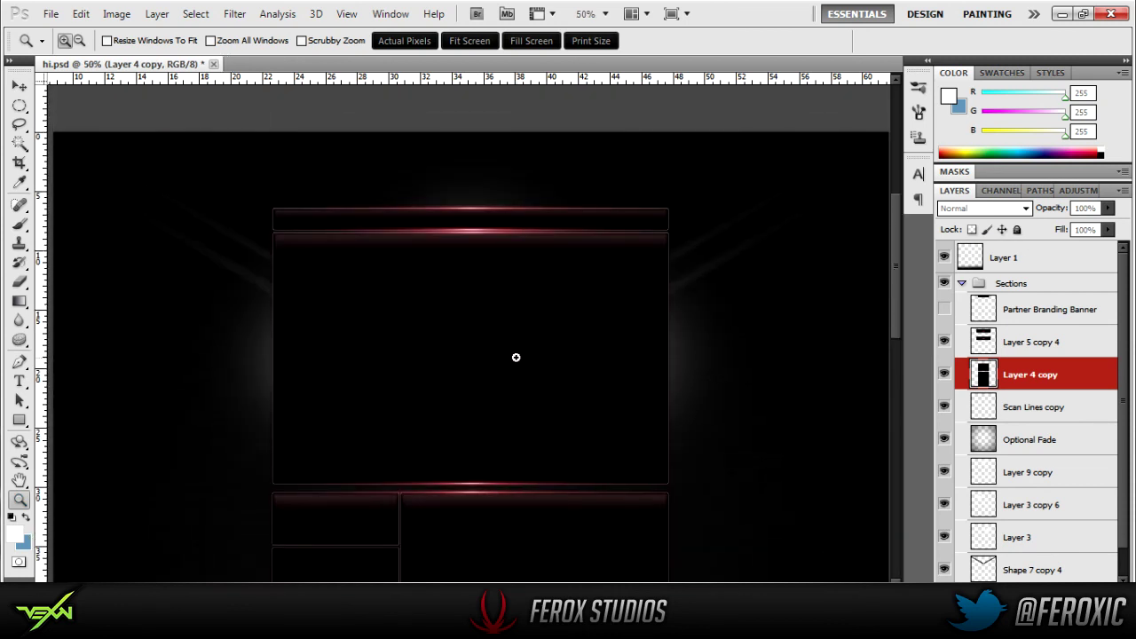